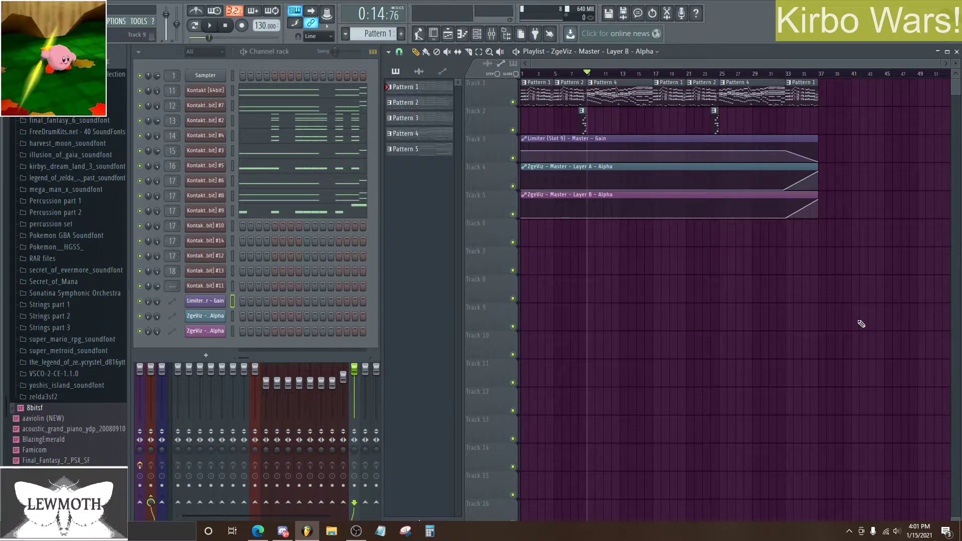
Step: Play the song arrangement from the beginning and watch the mixer levels of the instrument tracks during playback
key("space")
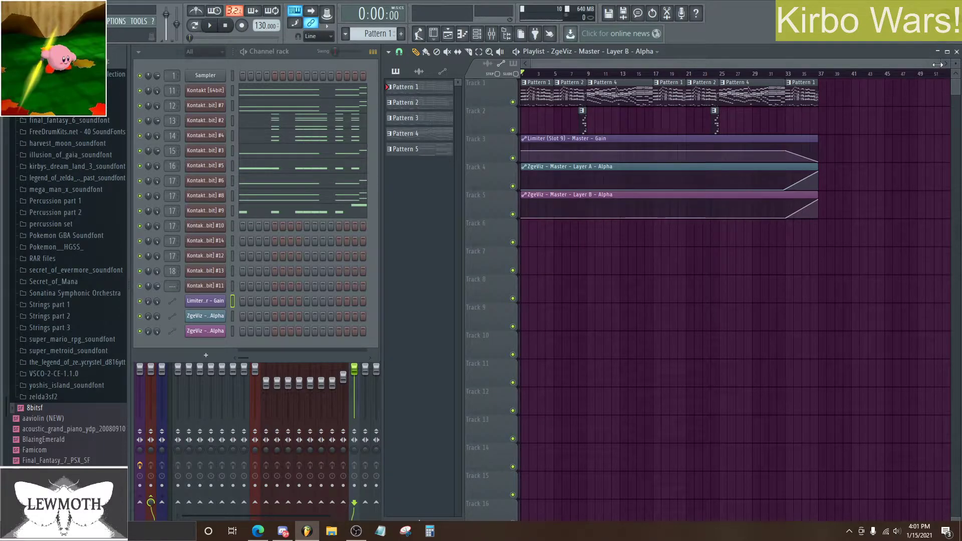
left_click_drag(938, 64, 864, 64)
key("space")
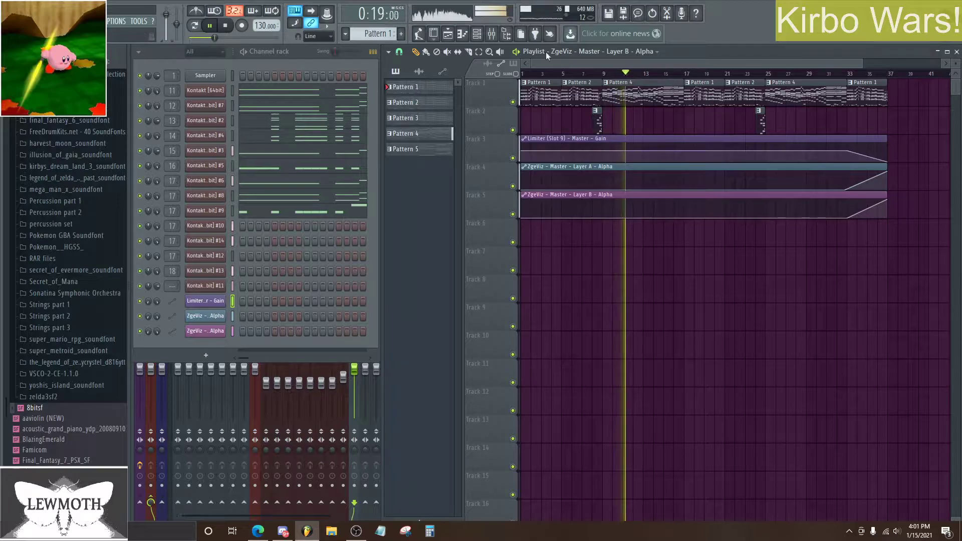
key("F9")
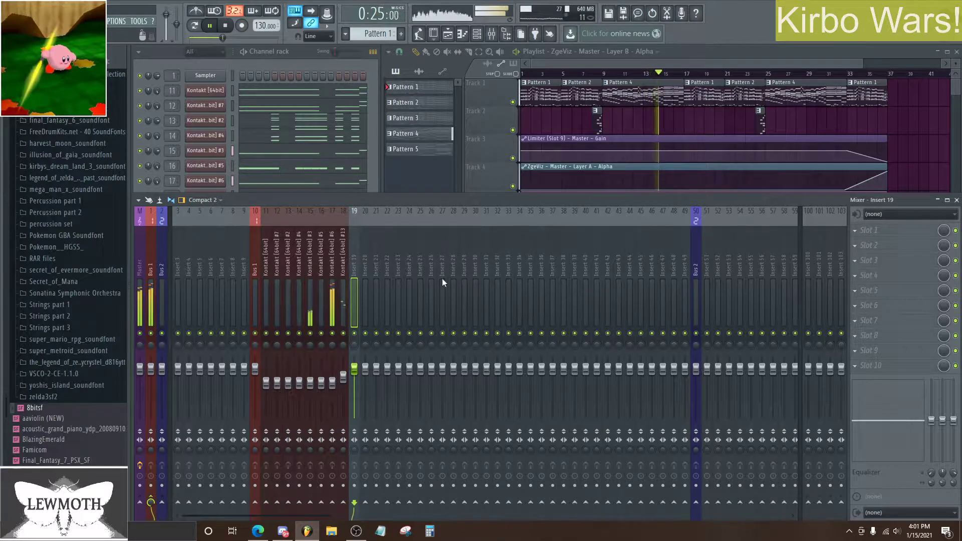
right_click(918, 137)
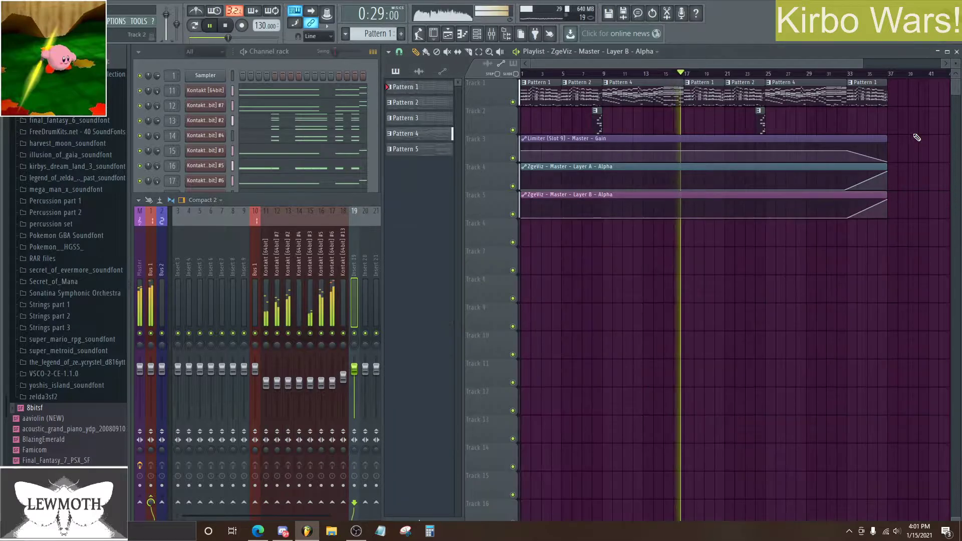
key("space")
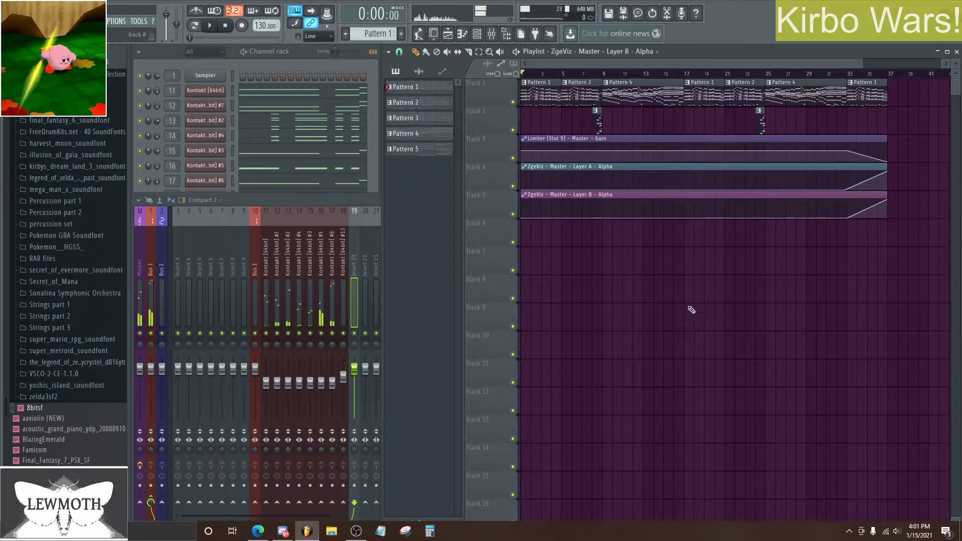
Step: Choose Pattern 1 from its first clip in the playlist and solo the Kontakt [64bit] channel
left_click(374, 125)
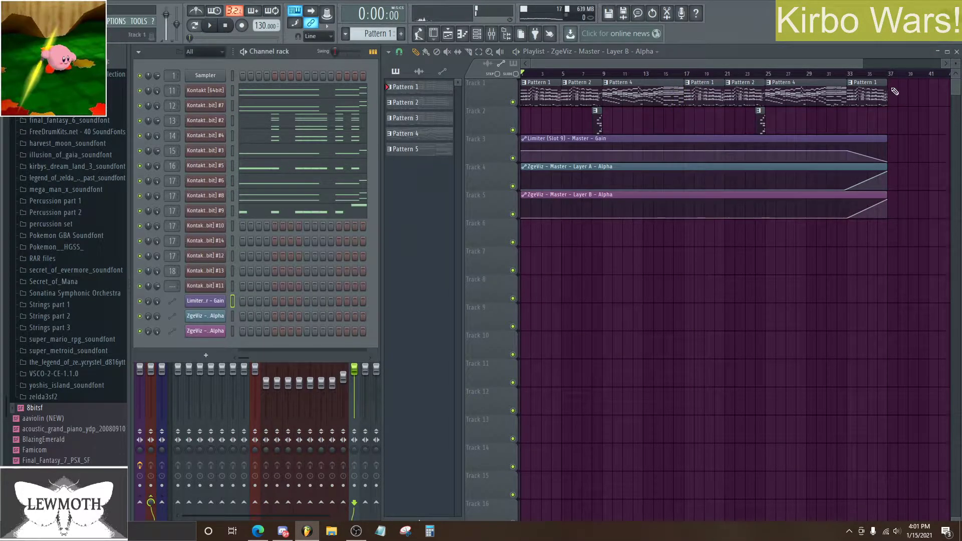
left_click_drag(859, 61, 847, 62)
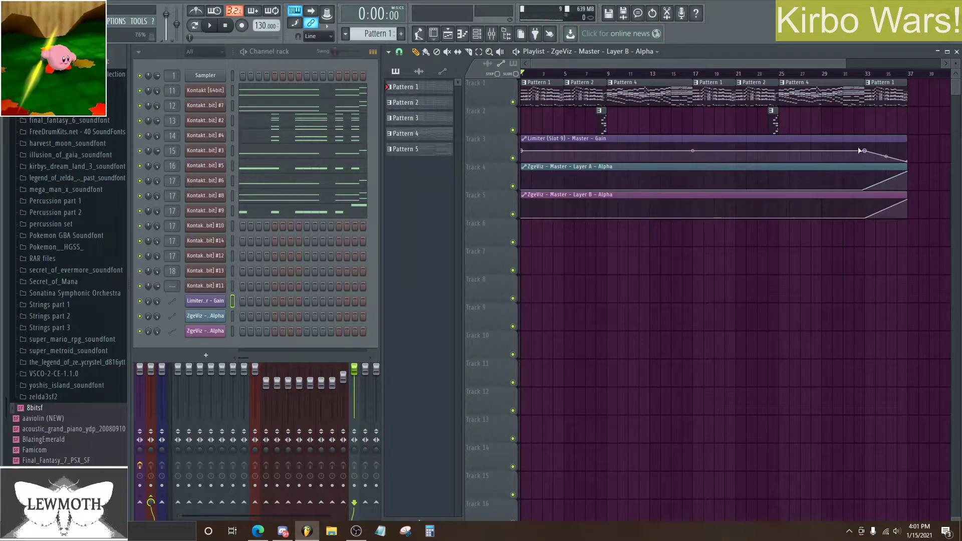
left_click_drag(844, 66, 772, 66)
left_click(552, 102)
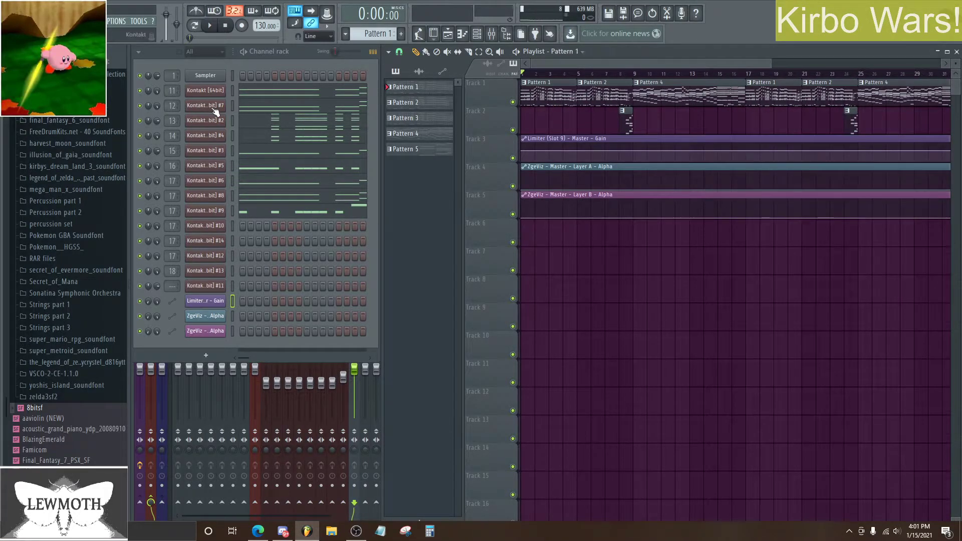
right_click(140, 92)
left_click(147, 94)
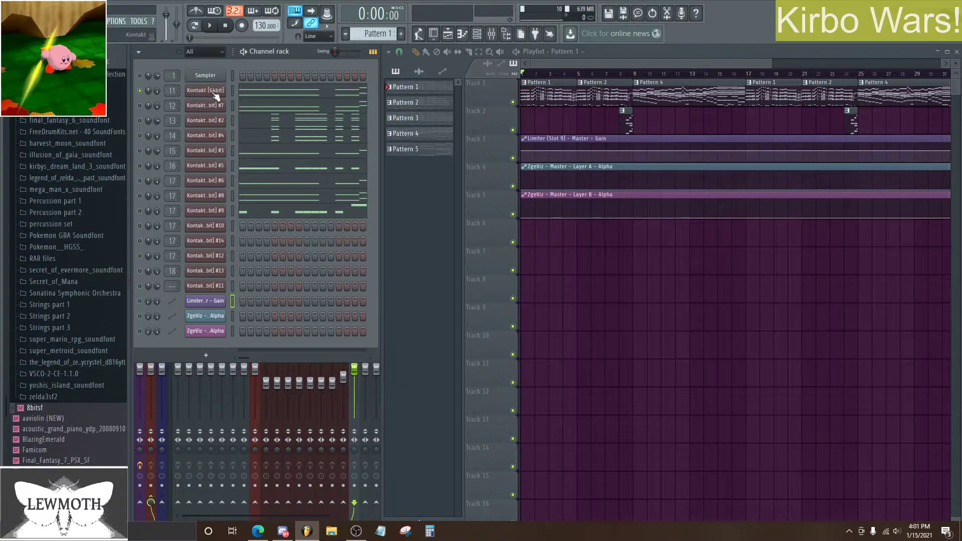
Step: Examine the Nucleus Staccatissimo trumpet and horn patch loaded in the Kontakt [64bit] channel
left_click(208, 92)
left_click(210, 92)
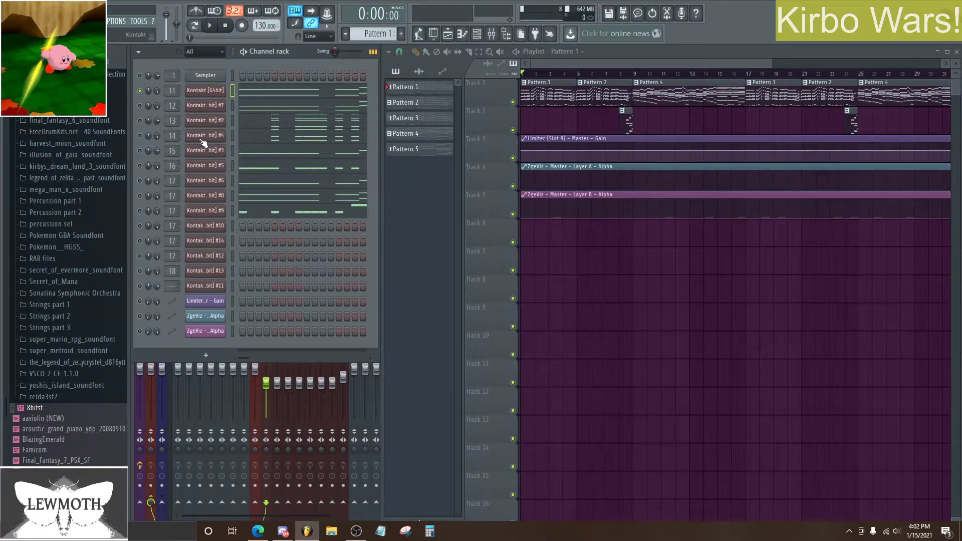
left_click(216, 92)
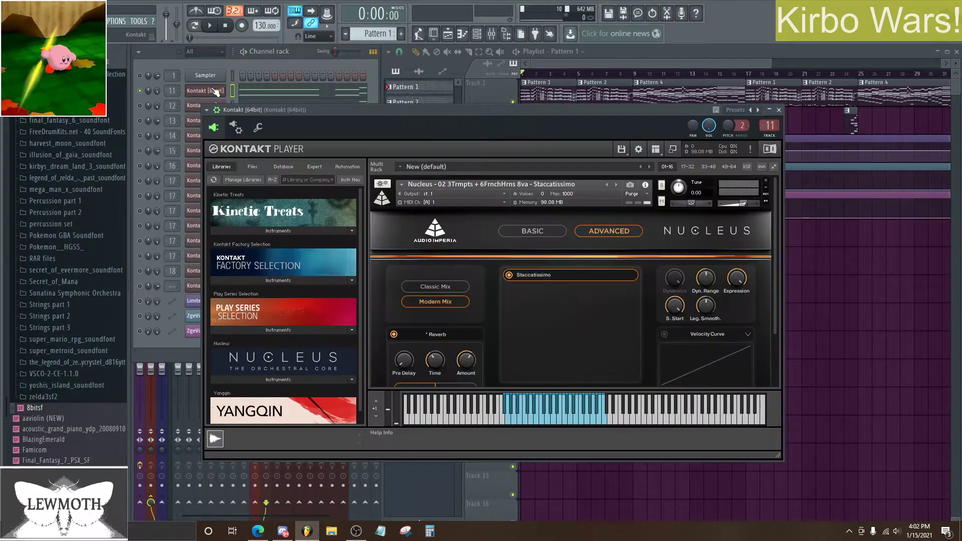
left_click_drag(521, 112, 453, 79)
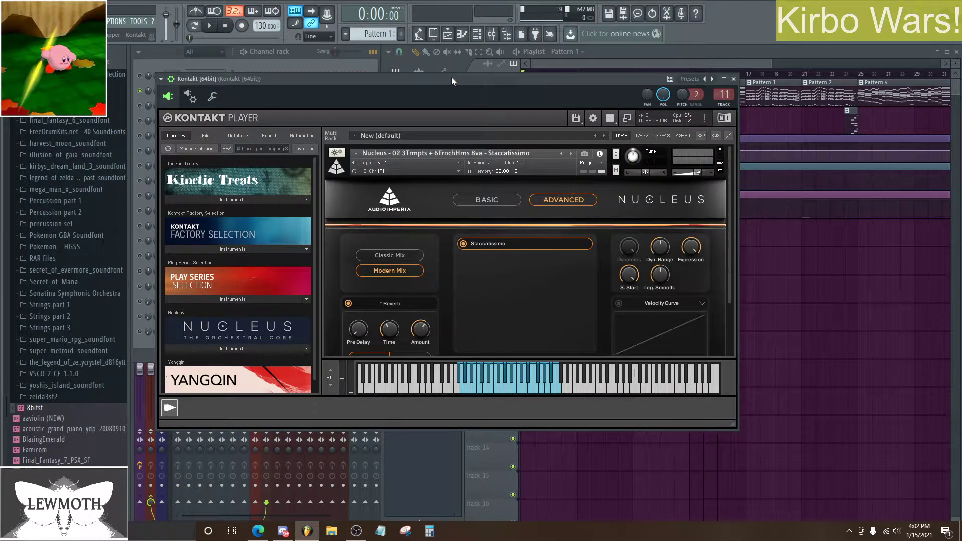
mouse_move(730, 230)
left_mouse_down()
mouse_move(727, 273)
mouse_move(732, 215)
left_mouse_up()
left_click_drag(613, 79, 685, 123)
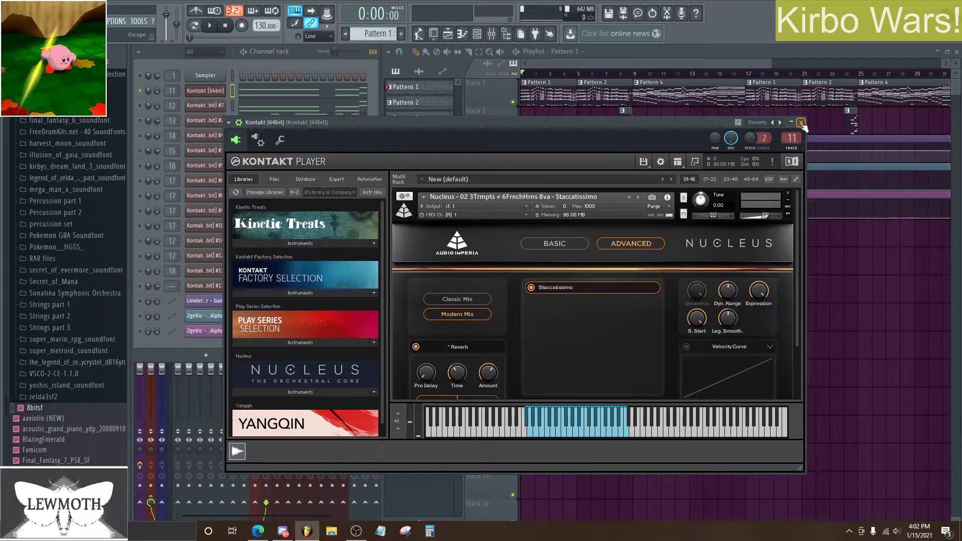
scroll(642, 338, "down", 1)
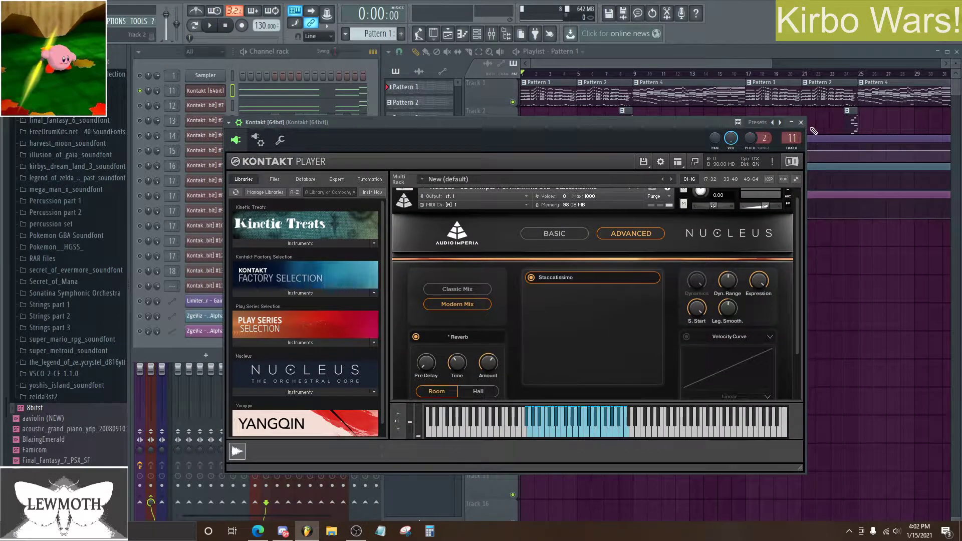
left_click(801, 122)
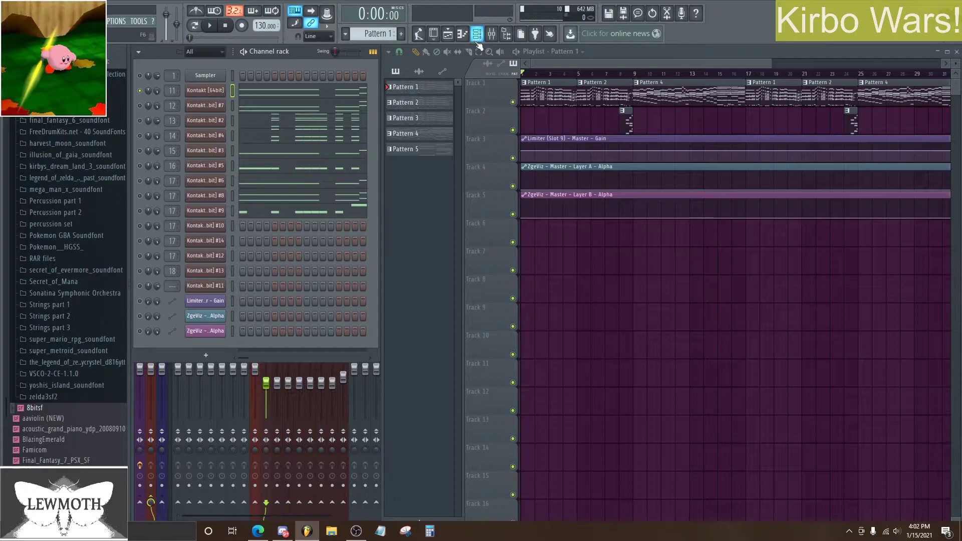
Step: Review the Kontakt [64bit] channel's notes in the piano roll and play Pattern 1 with only that instrument sounding
left_click(463, 33)
scroll(585, 314, "down", 4)
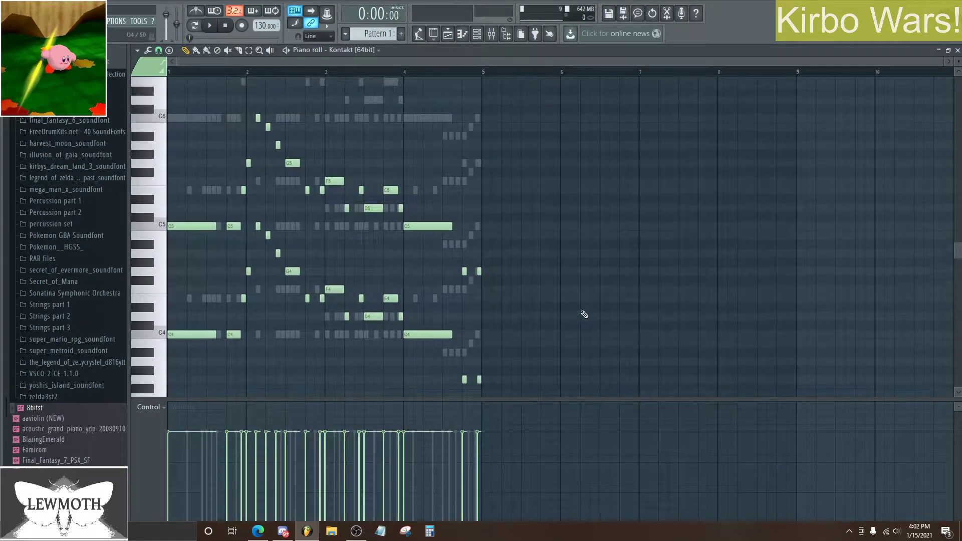
scroll(389, 317, "up", 1)
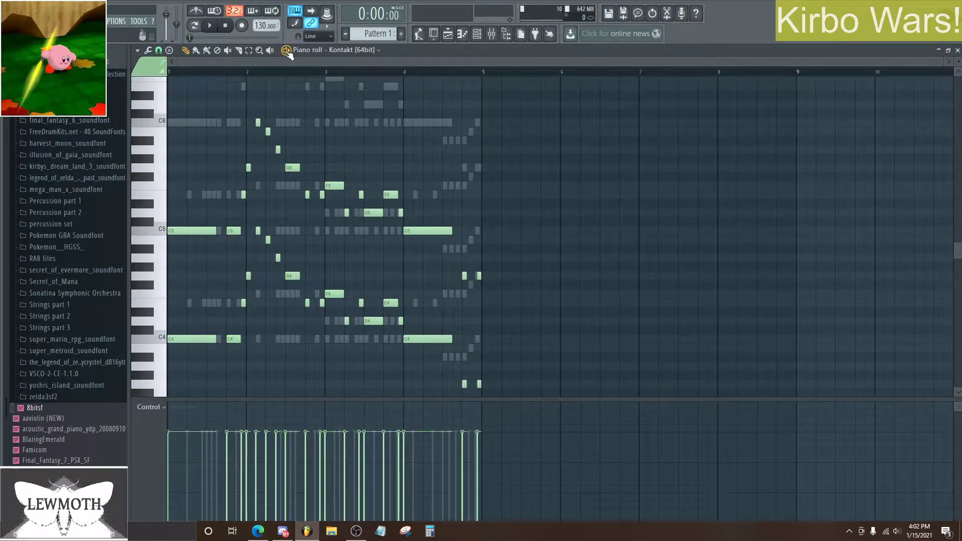
key("space")
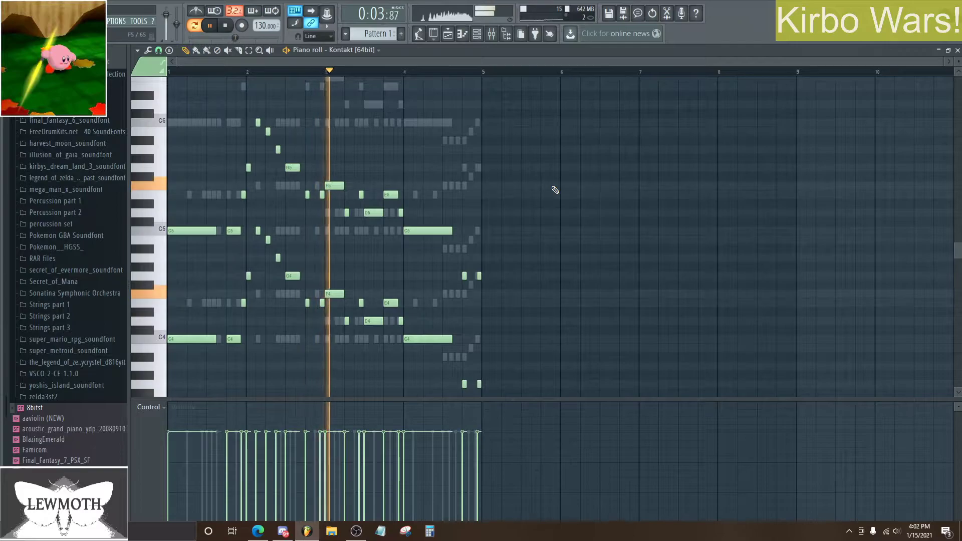
scroll(557, 220, "down", 5)
scroll(560, 224, "up", 5)
key("space")
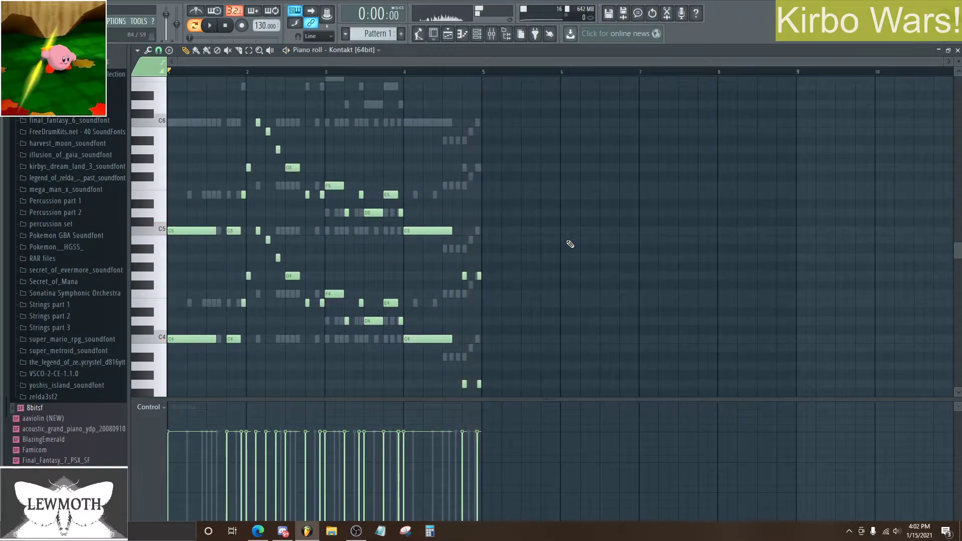
scroll(480, 187, "down", 3)
left_click(958, 51)
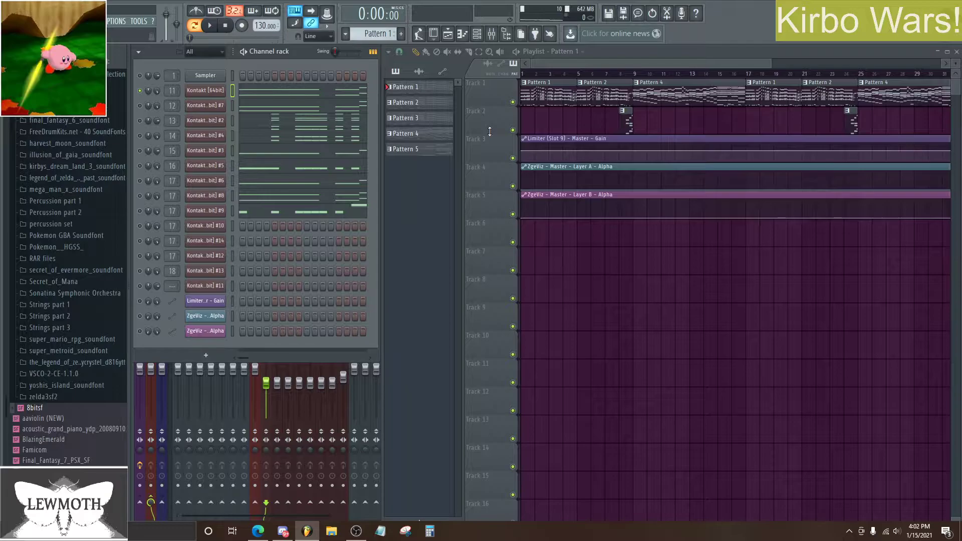
Step: Solo the Kontakt [64bit] #7 channel and inspect its Nucleus sustained trumpets patch
right_click(141, 108)
left_click(149, 114)
left_click(207, 105)
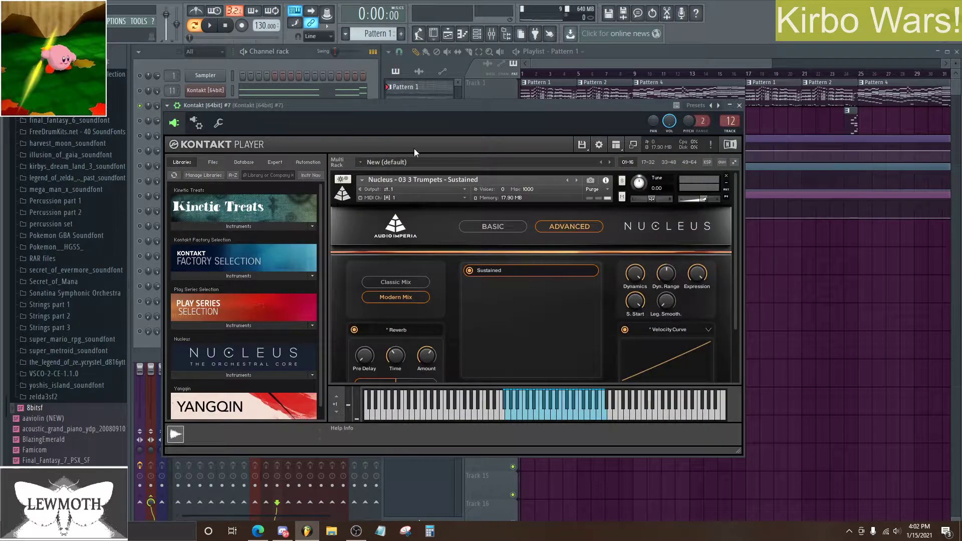
left_click(740, 106)
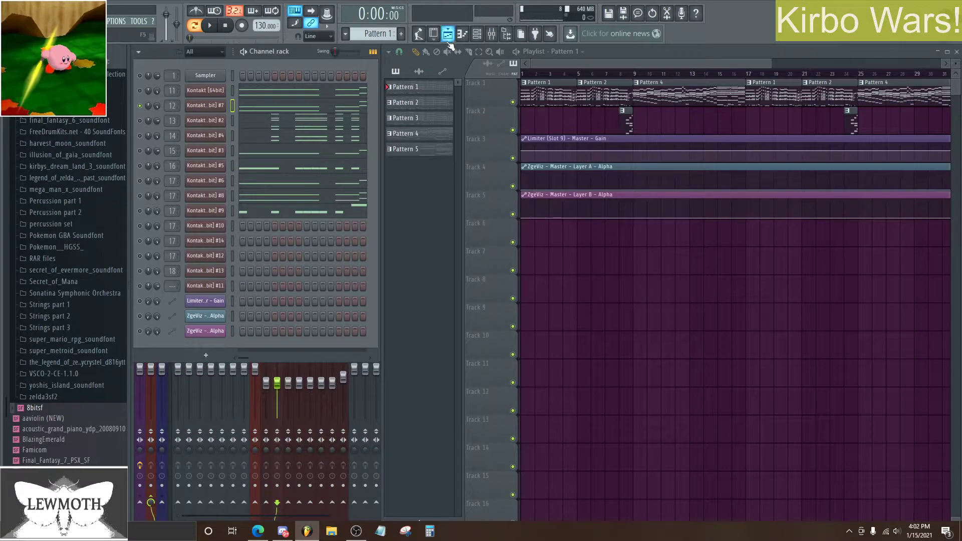
Step: Audition the Kontakt [64bit] #7 part and review its notes across the octaves in the piano roll
left_click(463, 35)
key("space")
scroll(580, 262, "up", 5)
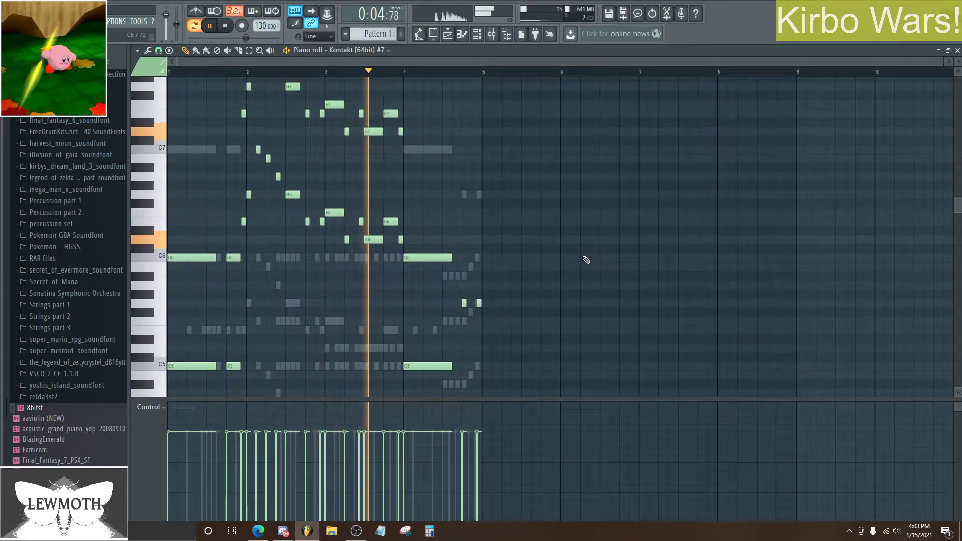
key("space")
scroll(585, 273, "up", 2)
scroll(585, 272, "down", 1)
scroll(570, 284, "up", 2)
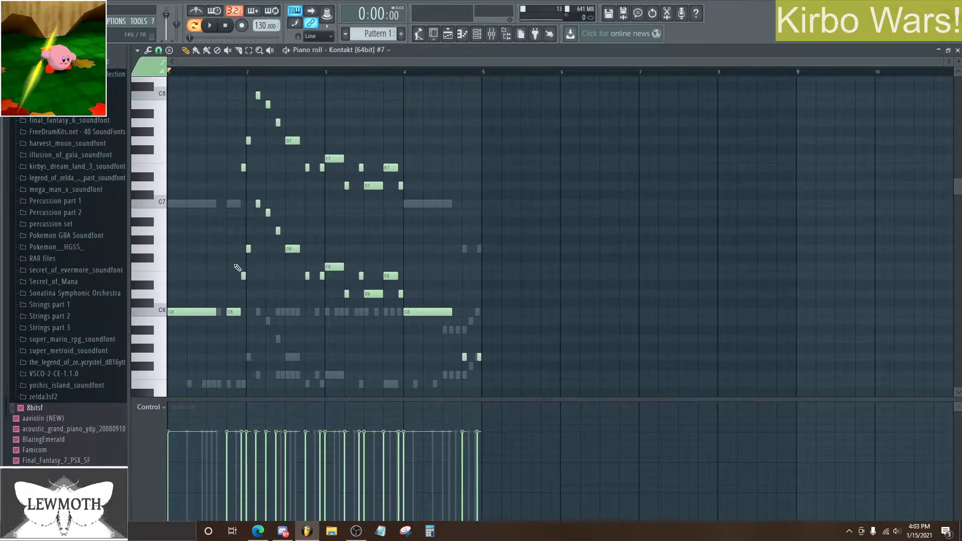
scroll(395, 245, "down", 4)
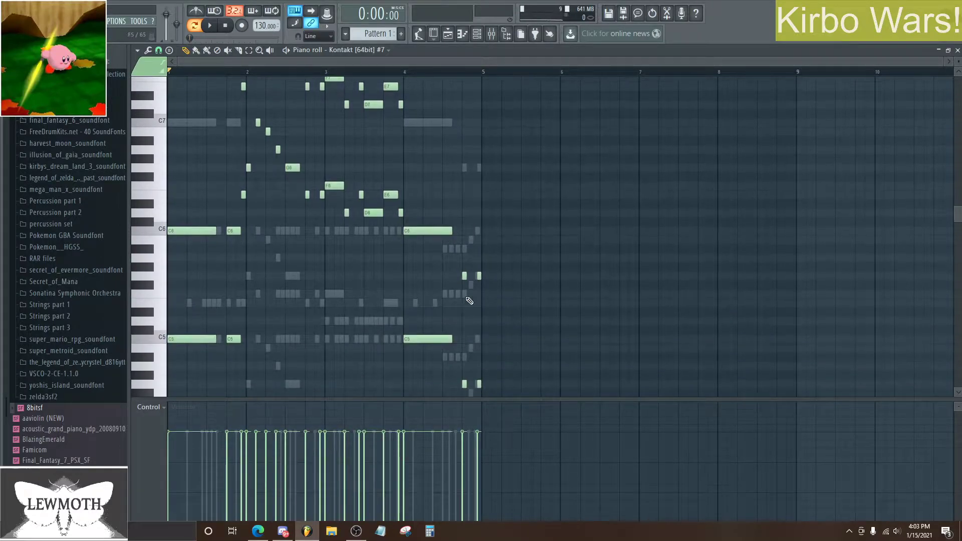
scroll(347, 267, "up", 3)
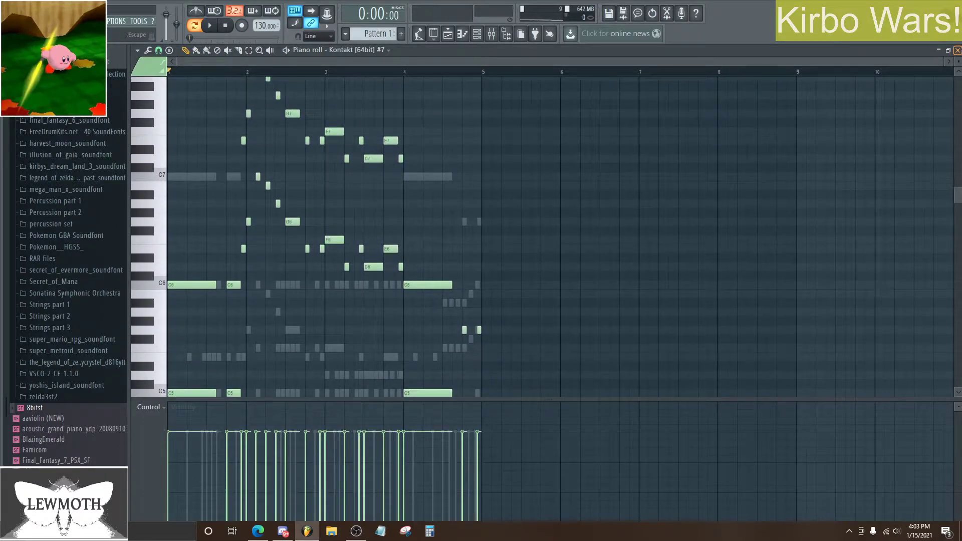
left_click(463, 33)
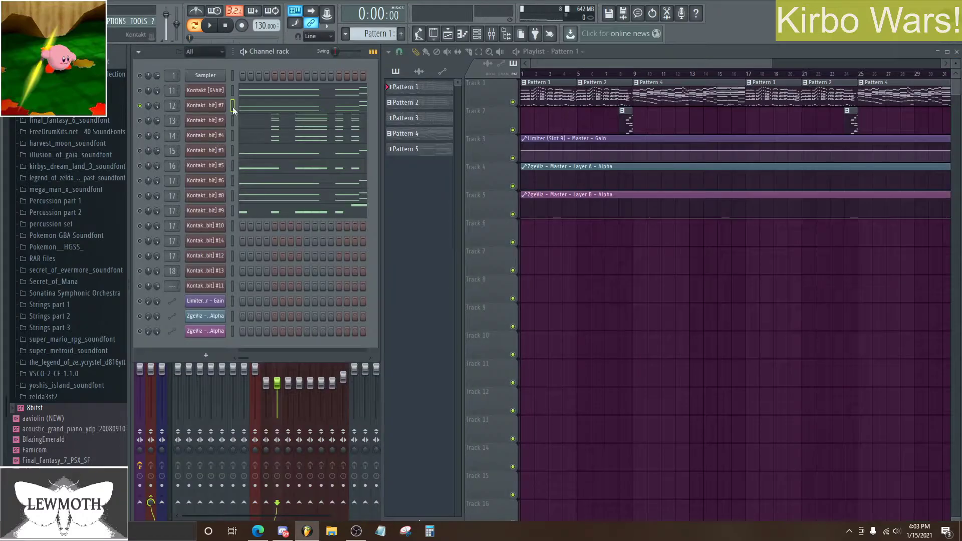
left_click(463, 34)
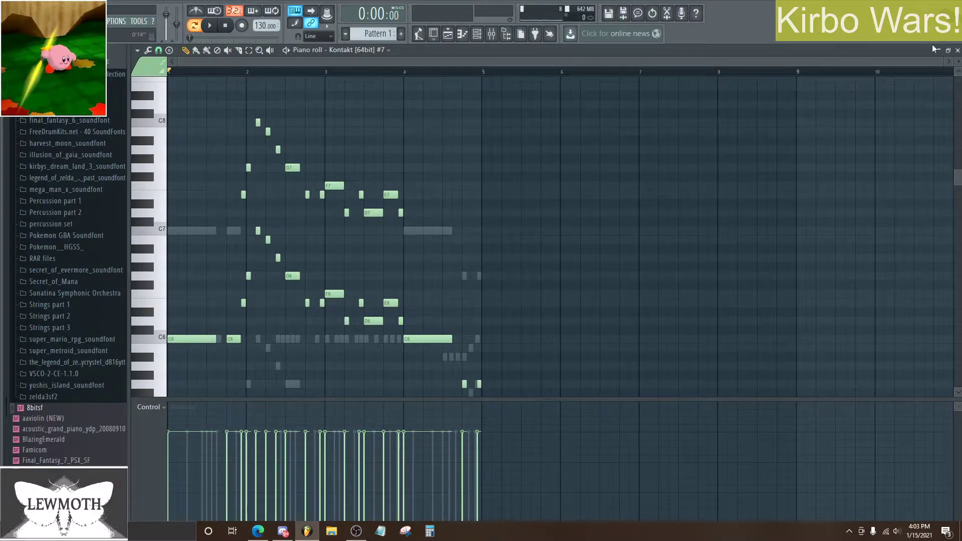
key("Escape")
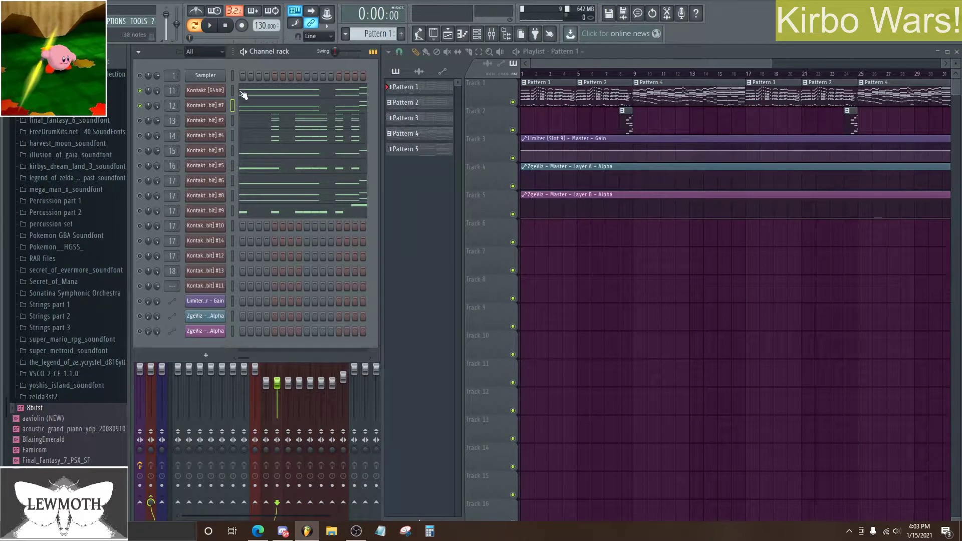
Step: Play Pattern 1 with the Kontakt [64bit] and Kontakt [64bit] #7 channels sounding together
right_click(143, 109)
left_click(149, 110)
key("space")
key("space")
key("space")
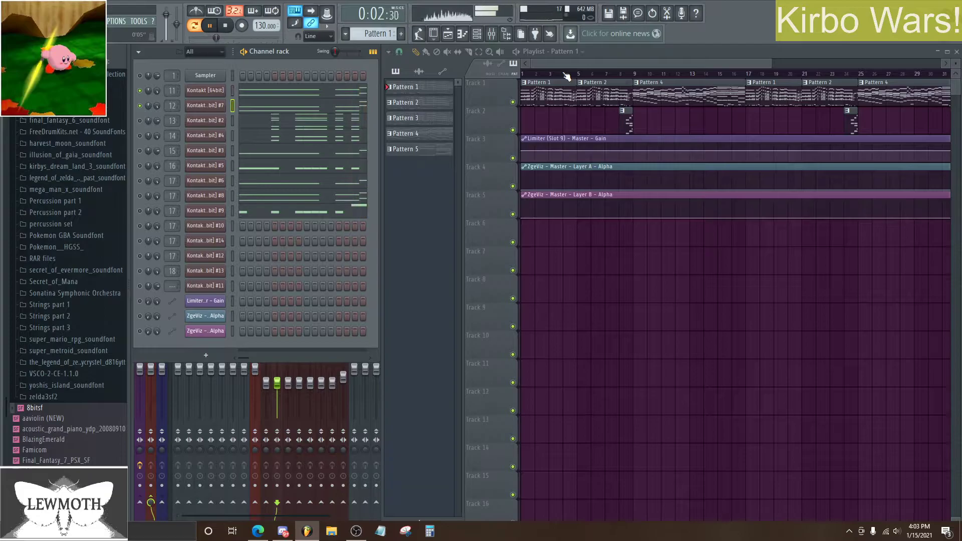
key("space")
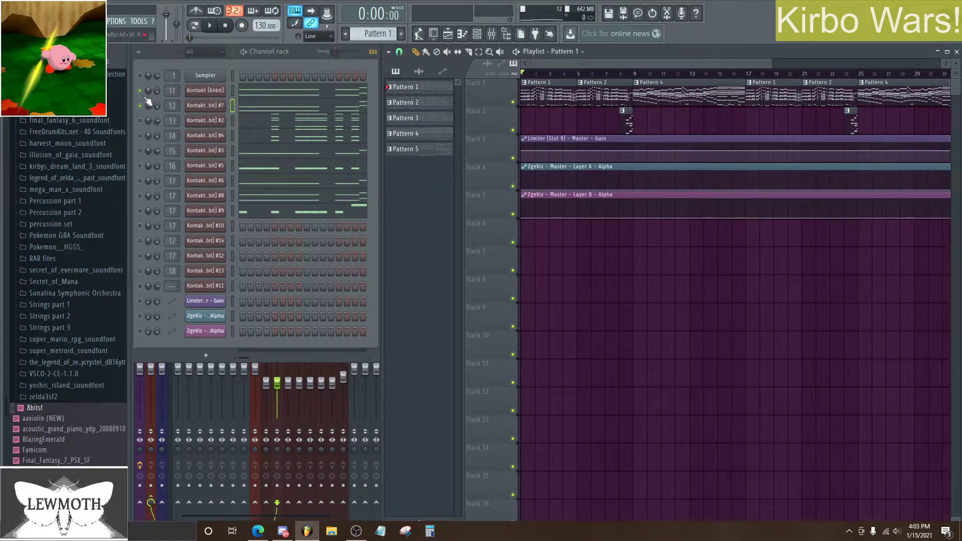
Step: Transpose the Kontakt [64bit] #7 melody notes from the end of bar 1 through bar 3 down one octave
left_click(252, 108)
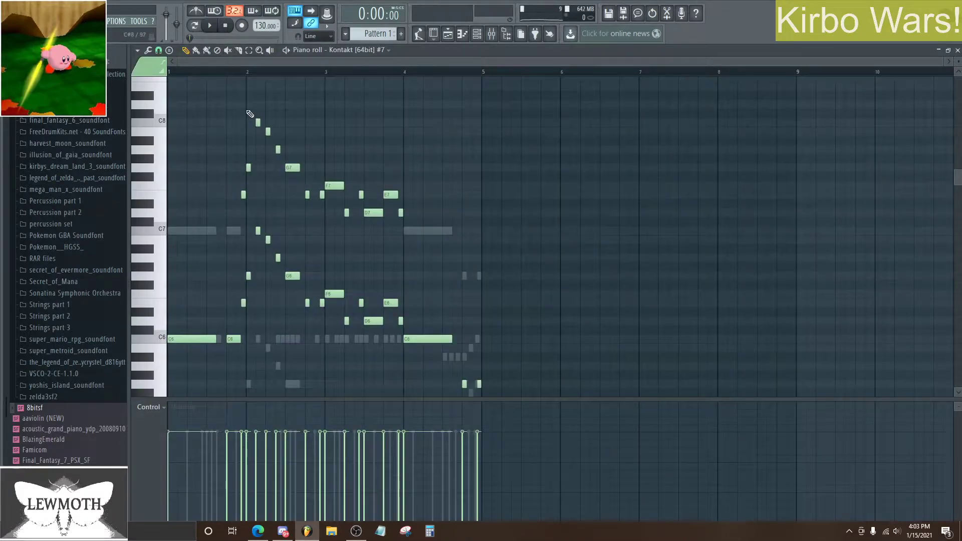
left_click_drag(236, 100, 412, 337)
scroll(470, 281, "down", 3)
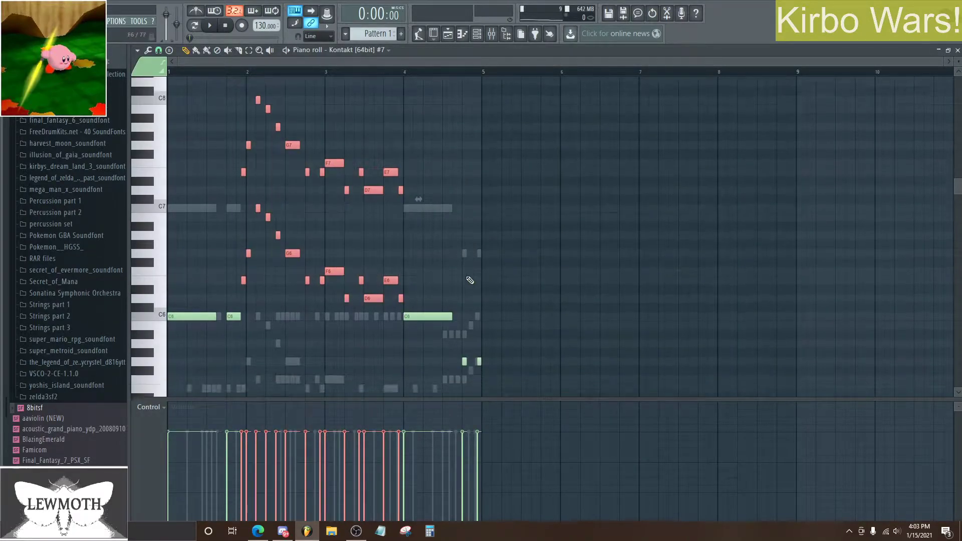
key("ctrl+Down")
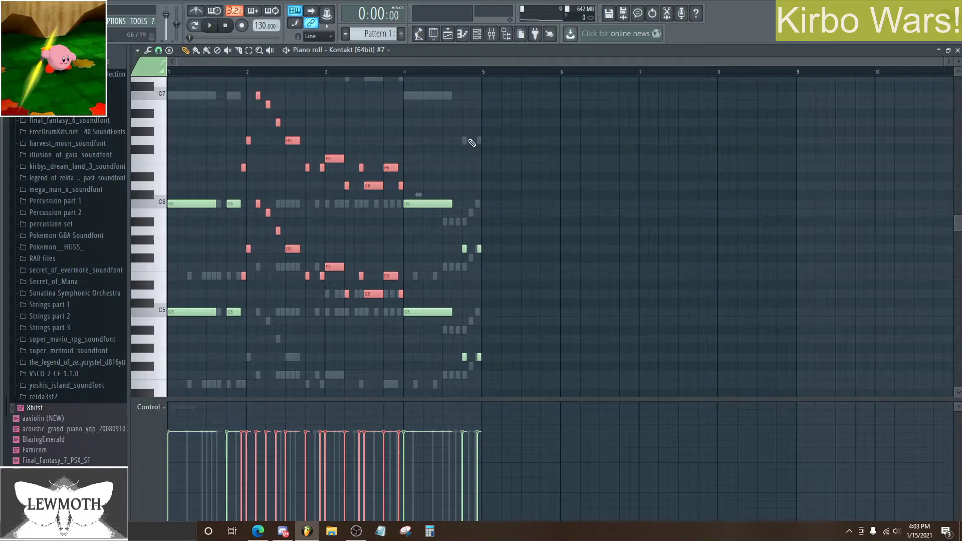
key("ctrl+d")
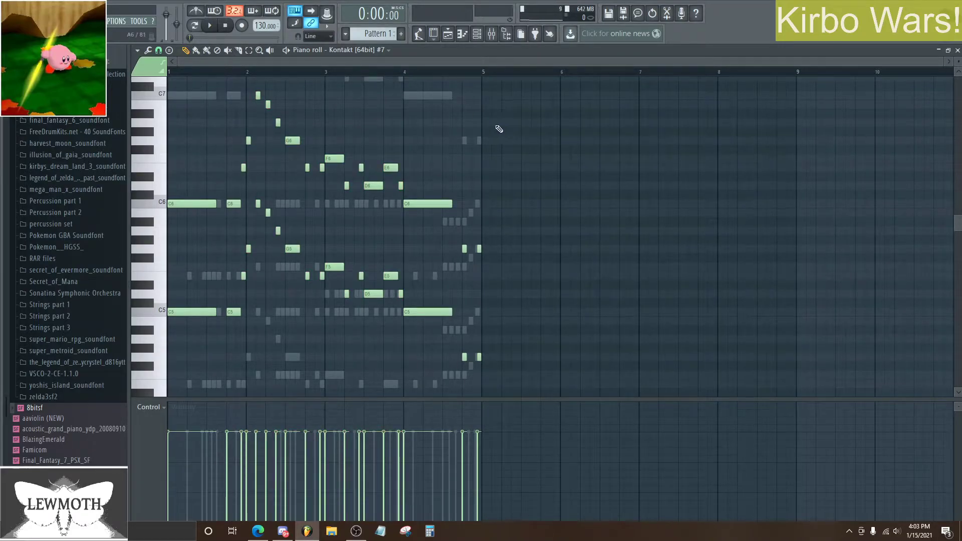
Step: Play the Kontakt [64bit] #7 part in the piano roll with its melody notes in the lowered octave
scroll(585, 222, "up", 1)
key("space")
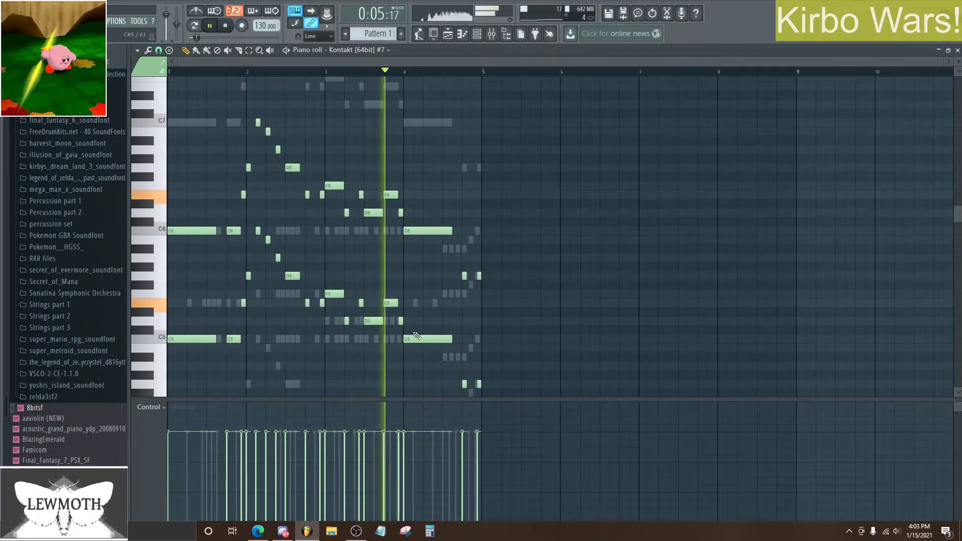
key("space")
Step: Transpose the Kontakt [64bit] #7 melody notes from the end of bar 1 through bar 3 up one octave and audition them
left_click_drag(400, 351, 234, 122)
key("ctrl+Up")
key("space")
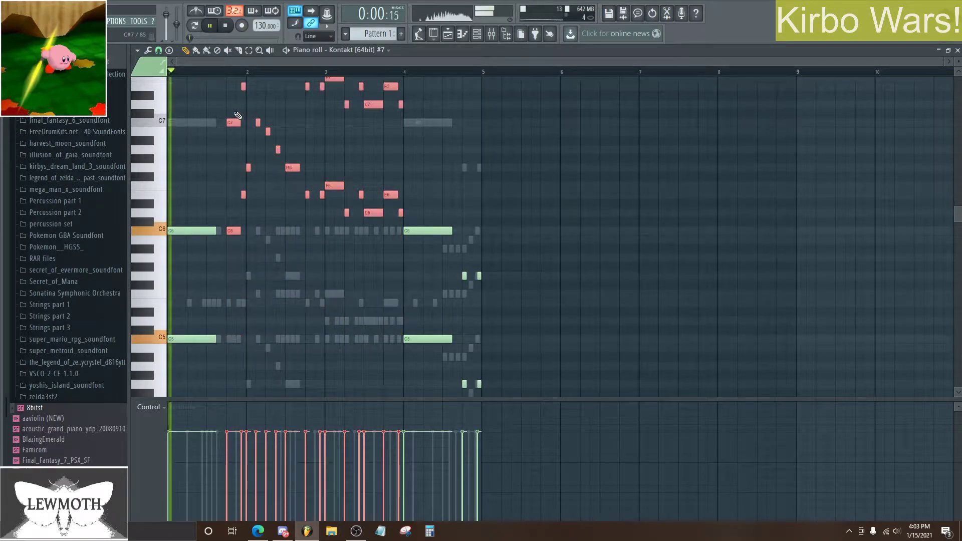
scroll(359, 219, "up", 4)
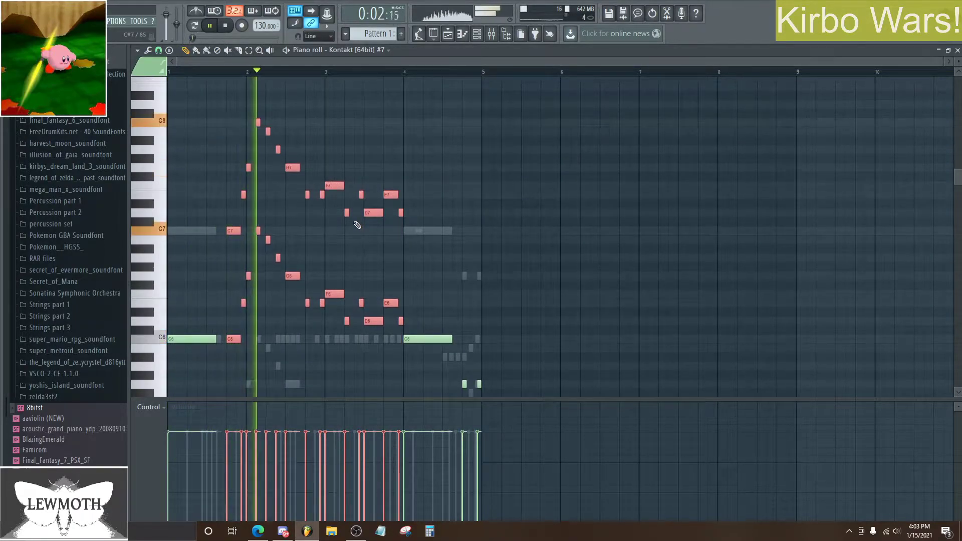
scroll(358, 224, "down", 2)
scroll(386, 213, "up", 4)
scroll(429, 200, "down", 3)
key("space")
left_click(467, 152, "ctrl")
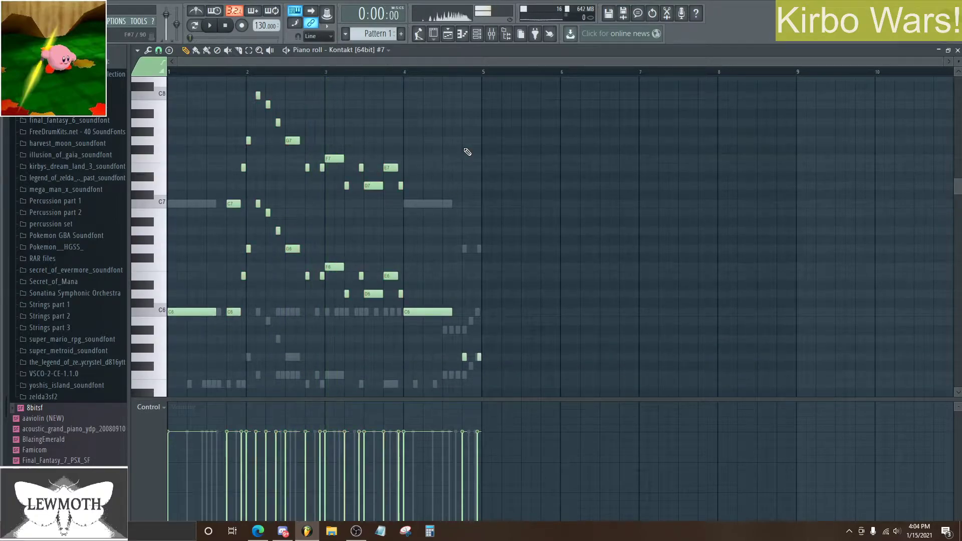
scroll(529, 138, "down", 4)
left_click(958, 50)
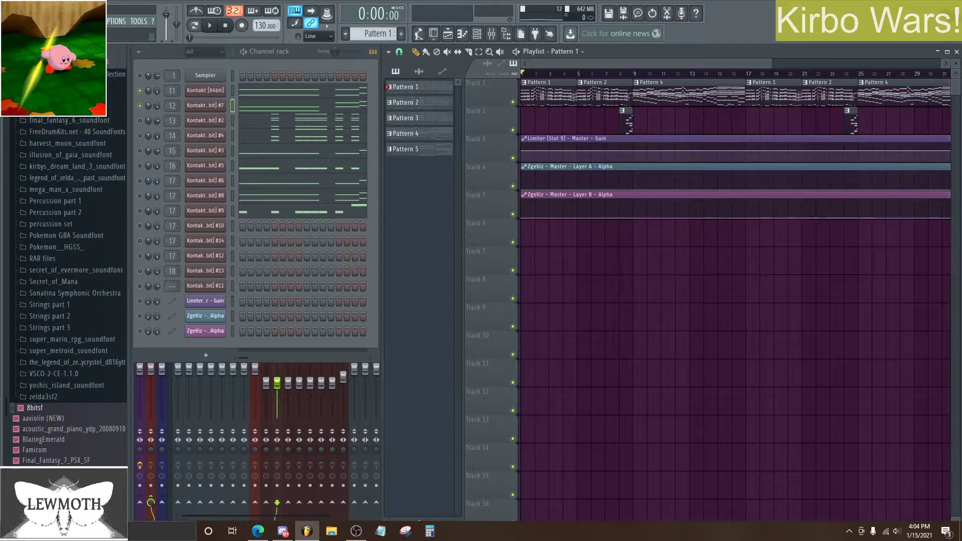
Step: Solo the Kontakt [64bit] #2 channel and play Pattern 1 while viewing its notes in the piano roll
right_click(139, 122)
left_click(152, 130)
key("space")
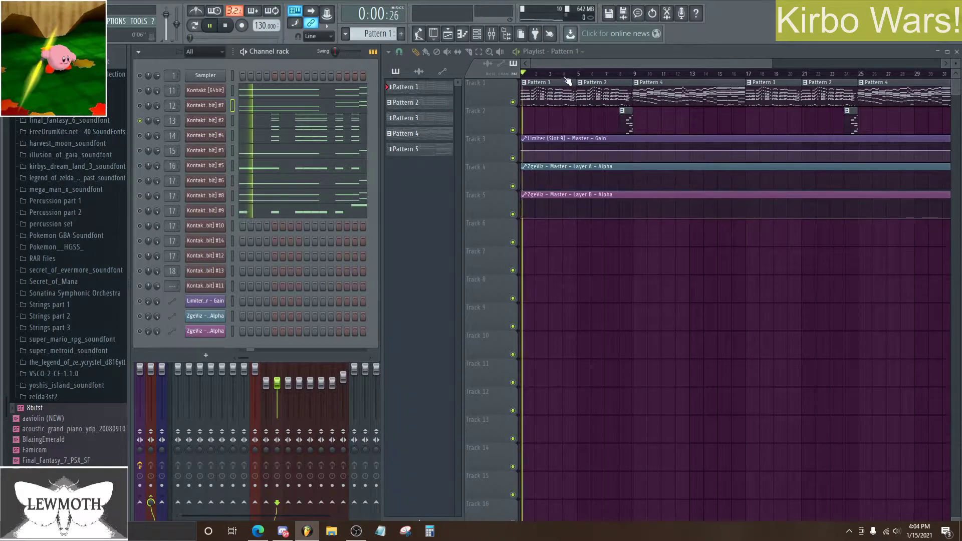
left_click(233, 120)
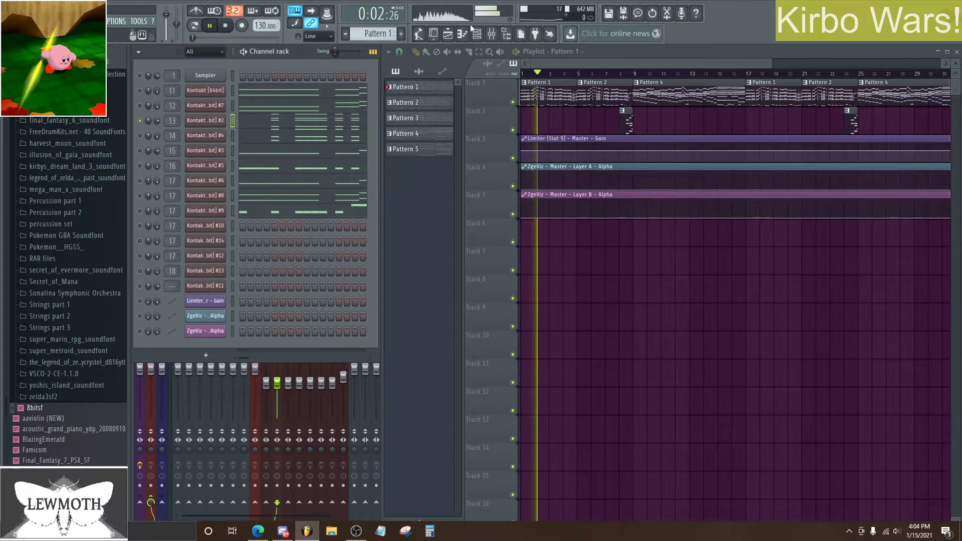
left_click(462, 34)
scroll(597, 230, "down", 5)
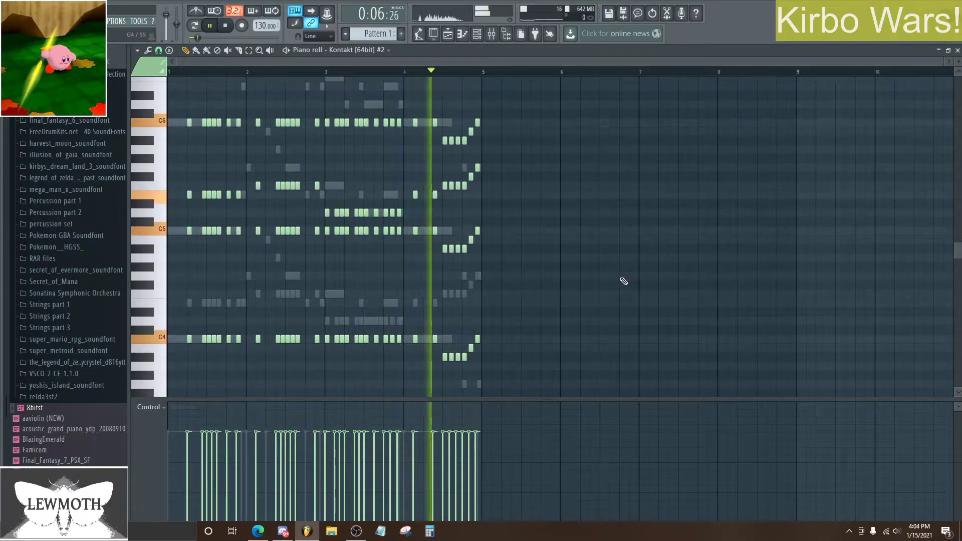
key("space")
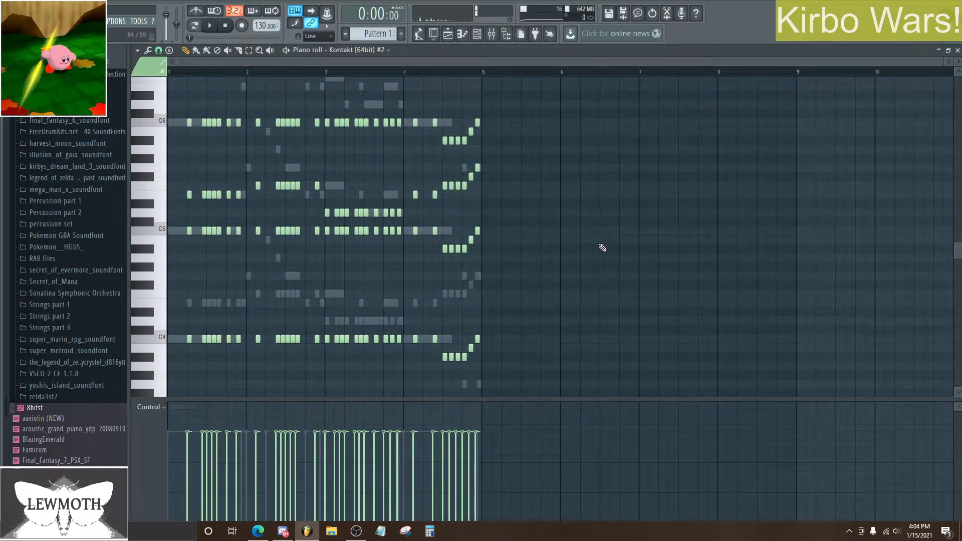
Step: Examine the Kontakt [64bit] #2 chord notes across the octaves at a closer horizontal zoom
scroll(553, 235, "down", 1)
scroll(553, 235, "up", 1)
left_click_drag(943, 61, 859, 62)
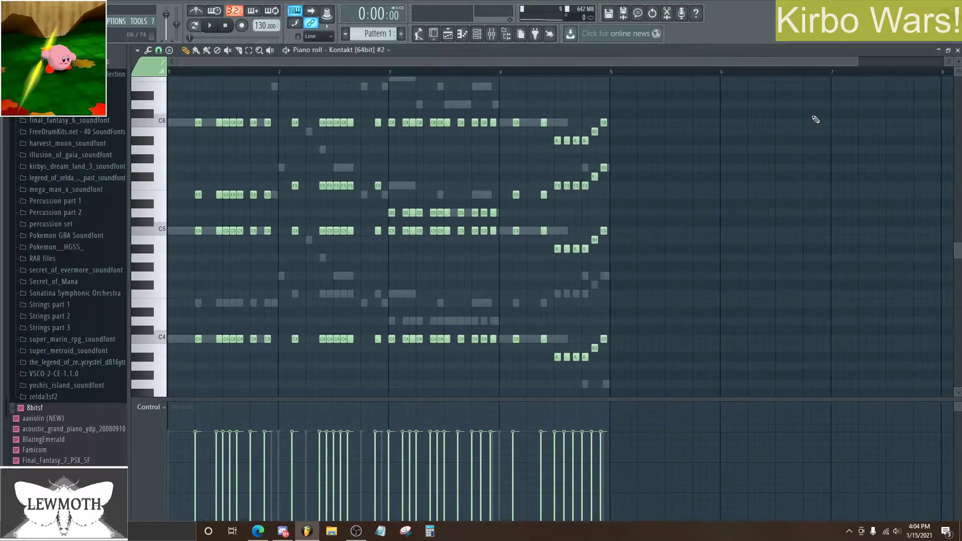
scroll(585, 193, "up", 2)
scroll(586, 193, "down", 1)
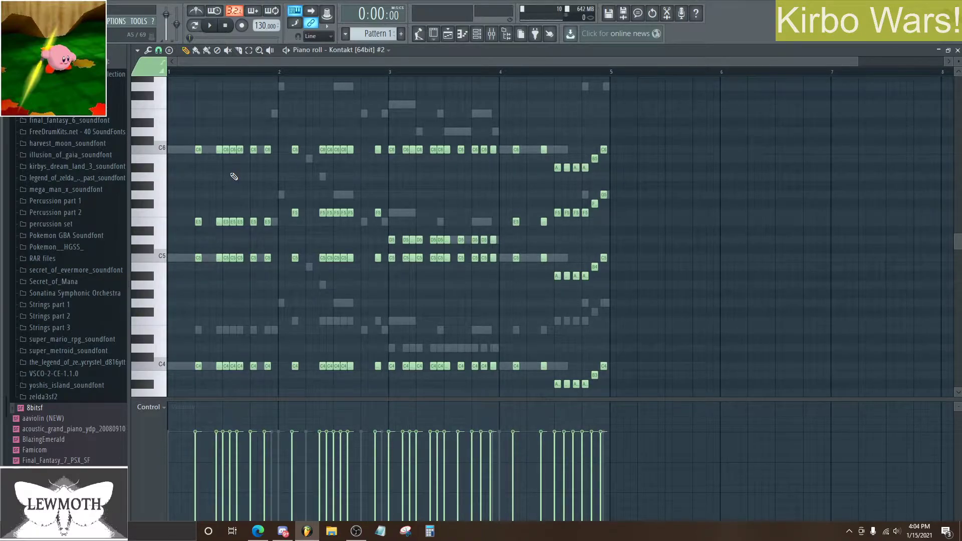
left_click(958, 50)
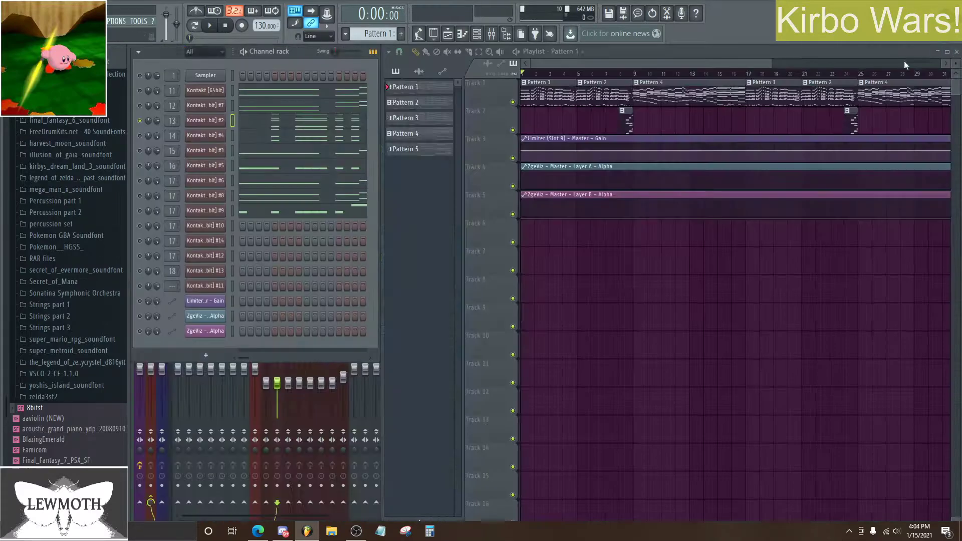
Step: Solo the Kontakt [64bit] #4 channel, play Pattern 1 and examine its notes in the piano roll
right_click(140, 135)
left_click(145, 138)
key("space")
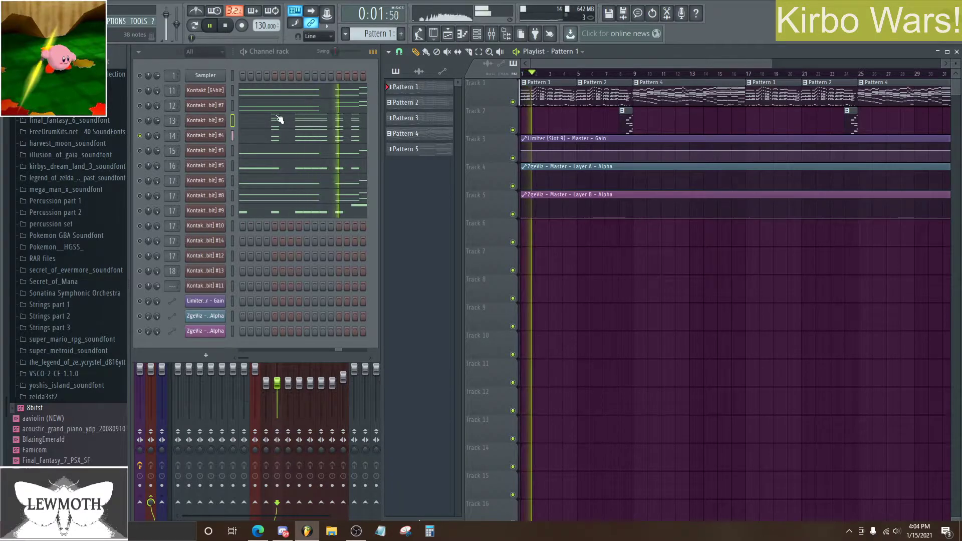
left_click(274, 136)
scroll(622, 176, "down", 4)
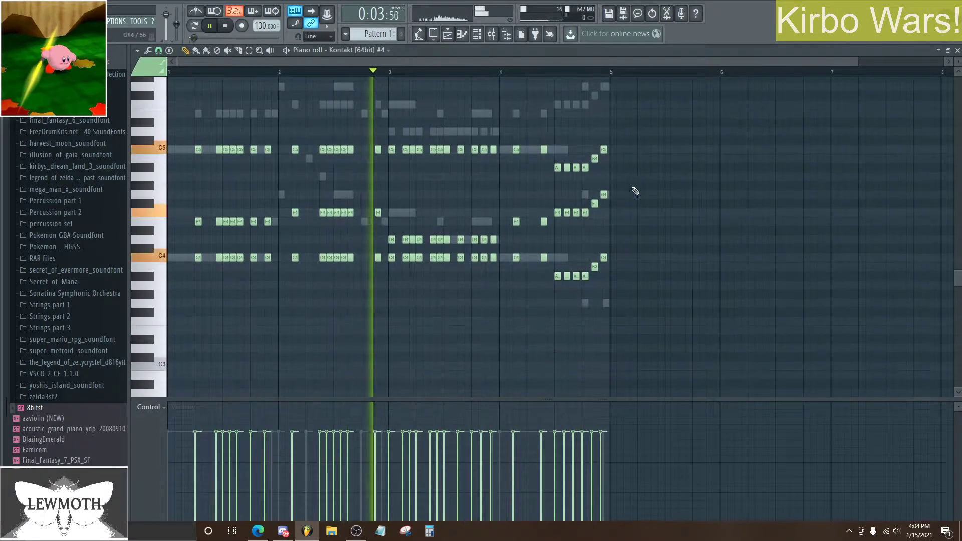
scroll(693, 204, "up", 2)
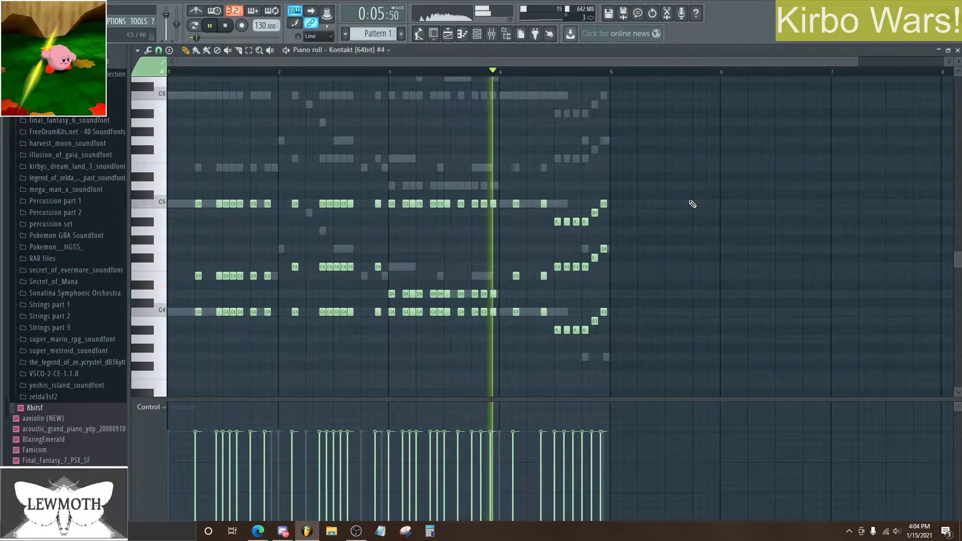
key("space")
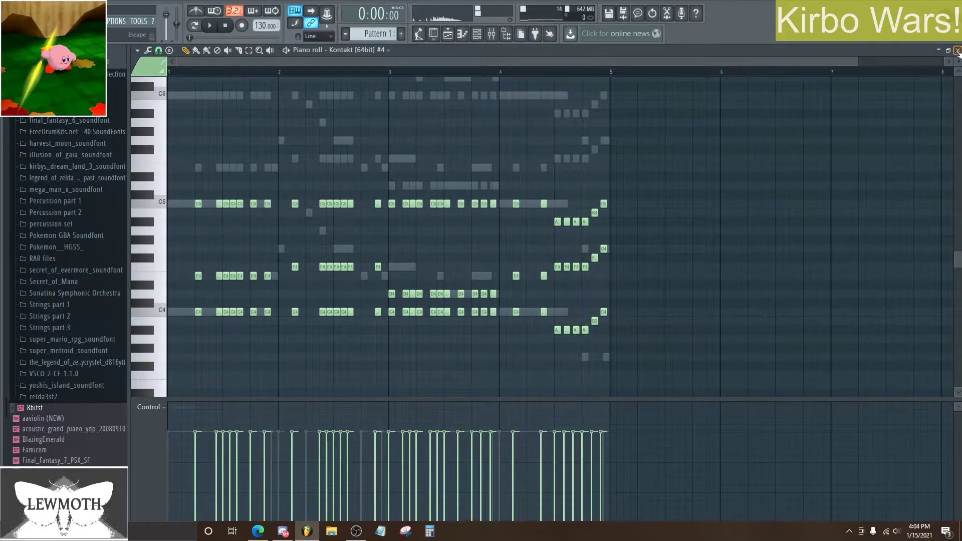
left_click(958, 50)
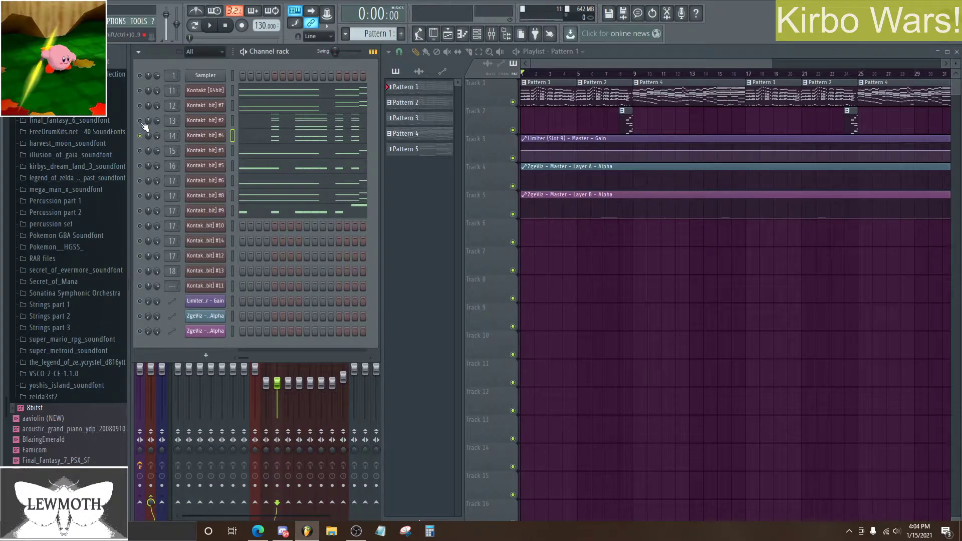
Step: Solo the Kontakt [64bit] #2 channel again and review its octave layout in the piano roll
right_click(141, 122)
left_click(163, 129)
left_click_drag(165, 133, 164, 130)
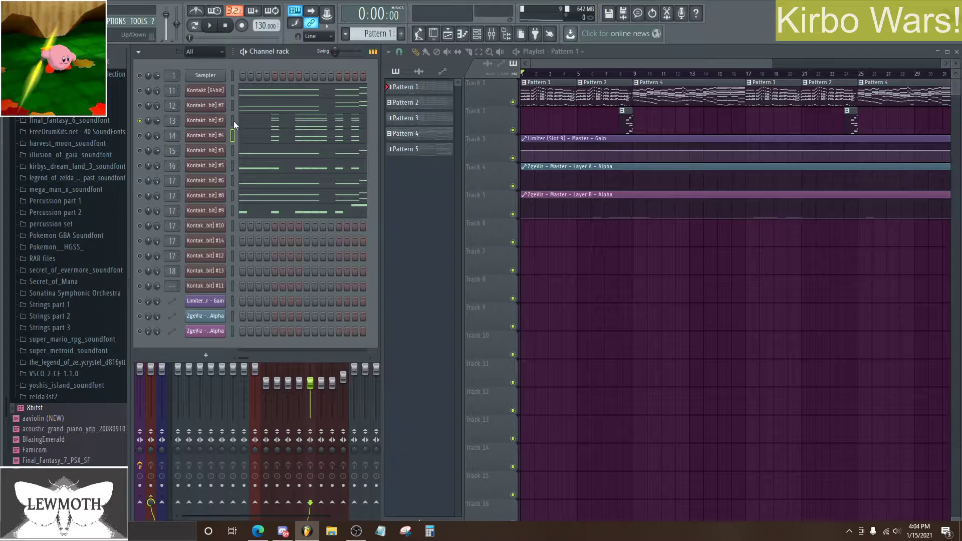
left_click(462, 33)
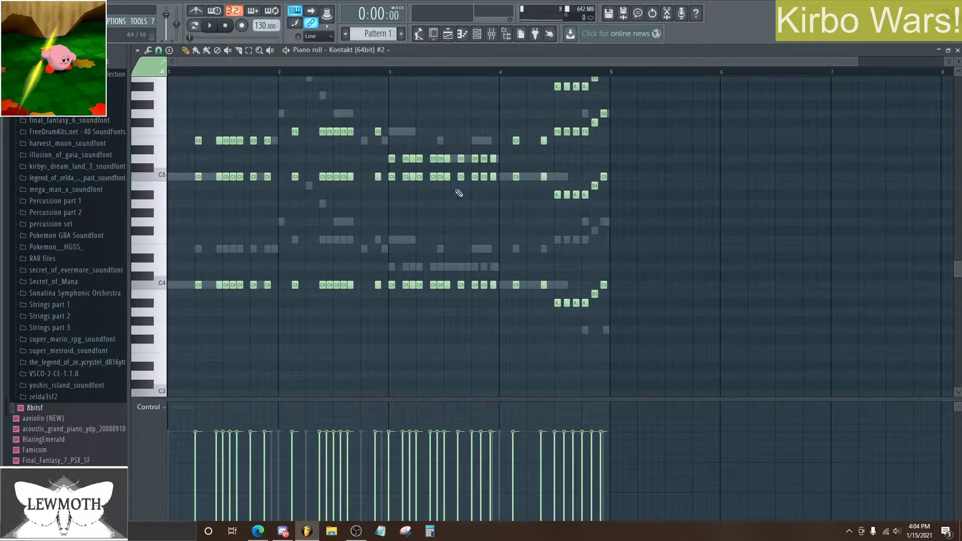
scroll(358, 253, "down", 3)
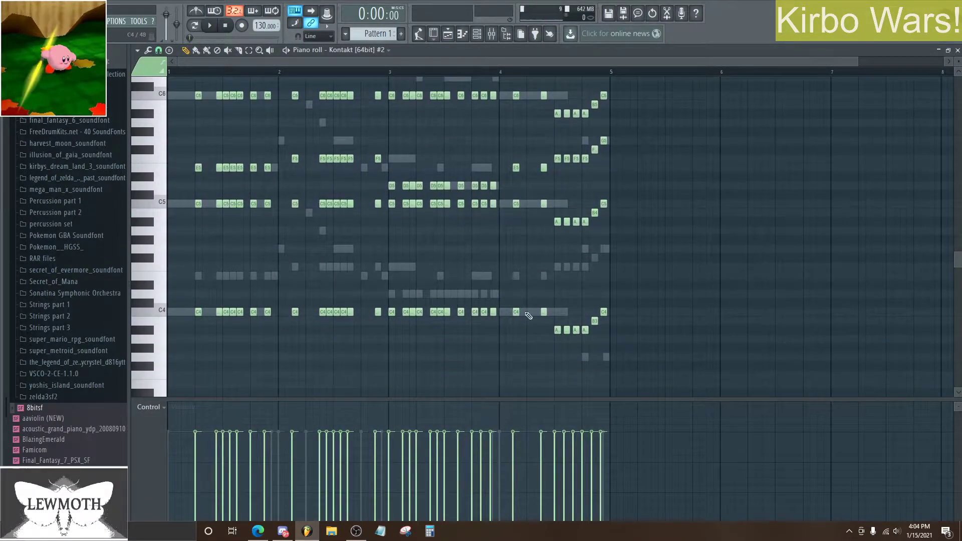
scroll(189, 200, "up", 2)
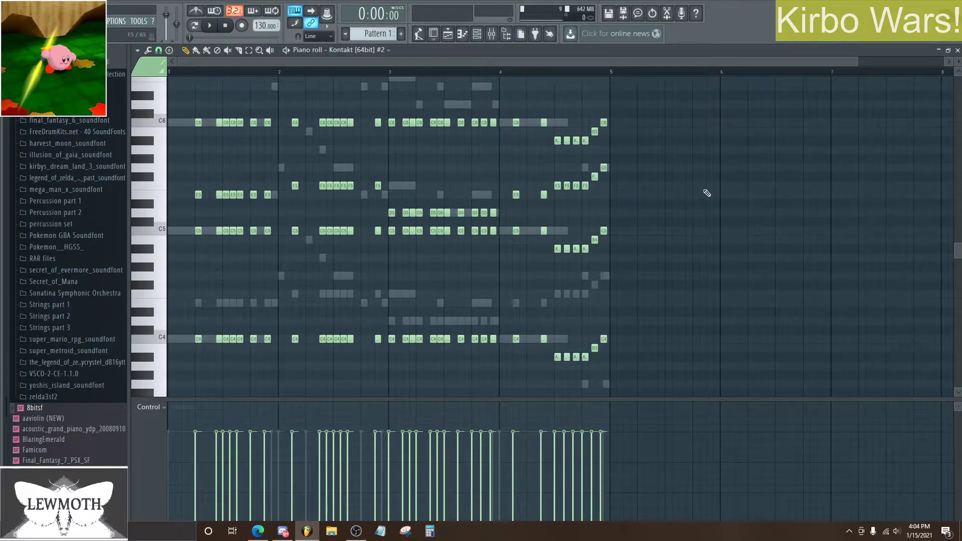
Step: Audition Pattern 1 with the Kontakt [64bit] #2 and #4 channels enabled, leaving the piano roll closed
key("space")
left_click(463, 34)
key("space")
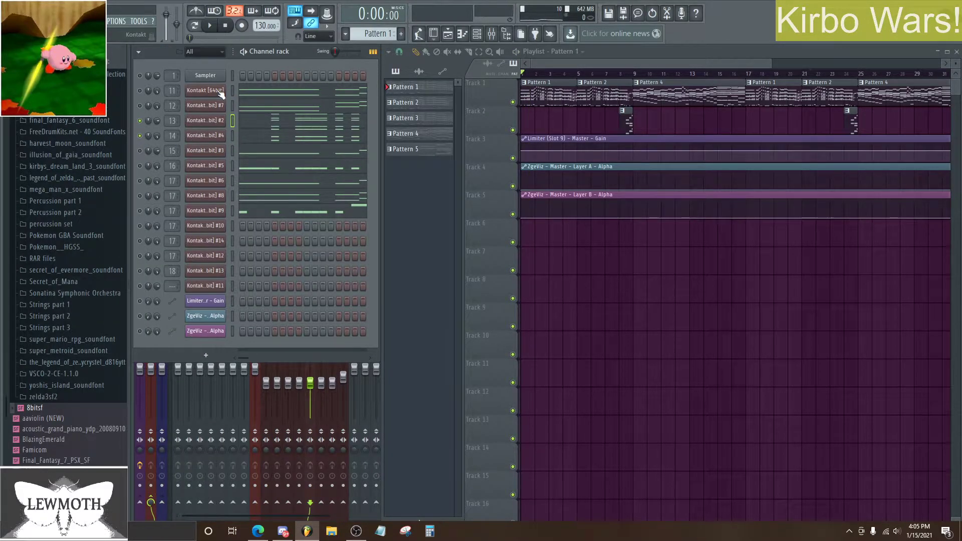
Step: Open the Kontakt [64bit] #2 instrument and inspect its Nucleus full ensemble spiccato strings patch
left_click(219, 123)
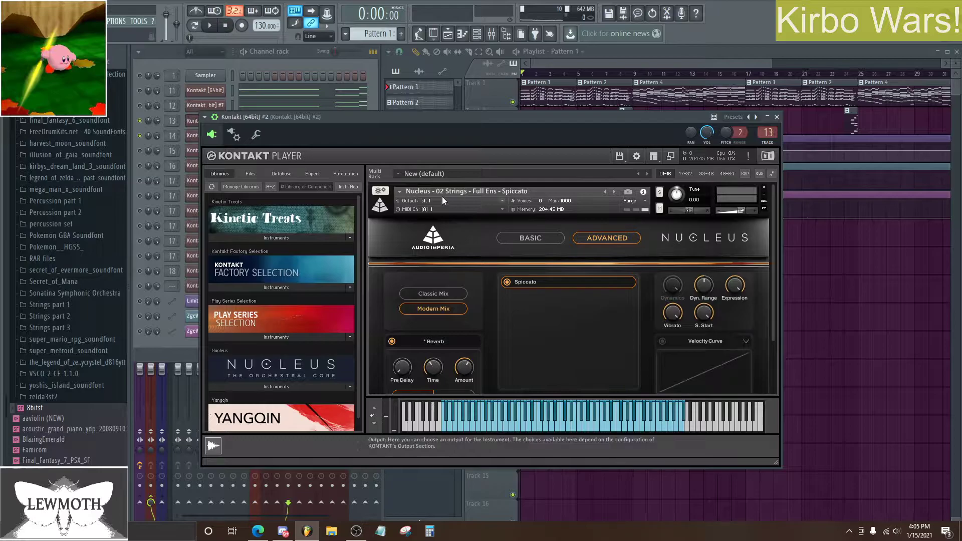
scroll(504, 296, "down", 2)
scroll(504, 295, "up", 2)
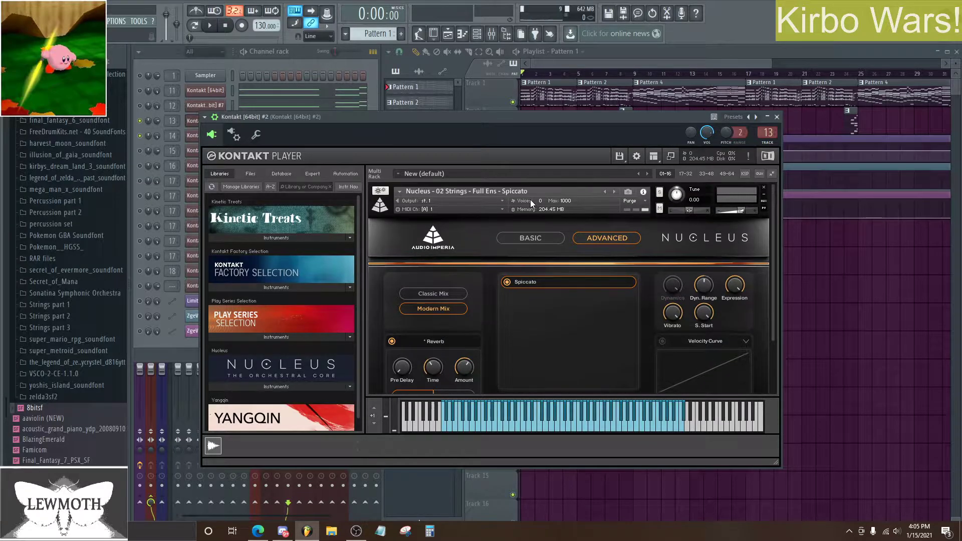
left_click(777, 118)
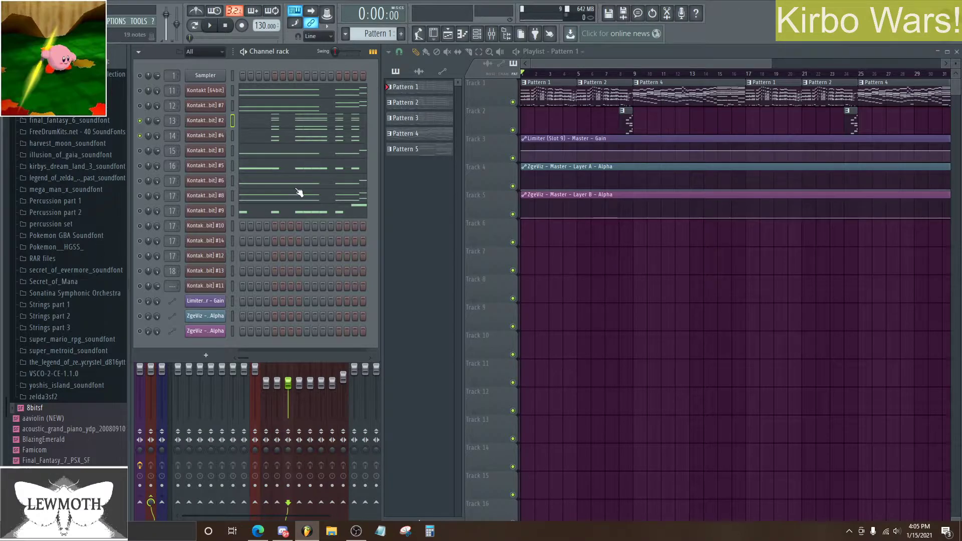
Step: Select the Kontakt [64bit] #4 channel and briefly audition Pattern 1
left_click(232, 135)
key("space")
key("space")
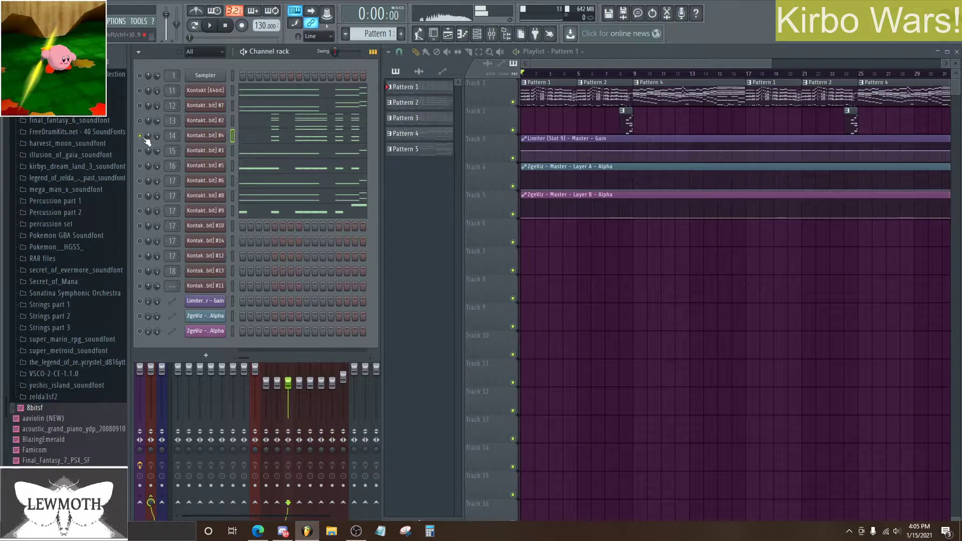
Step: Enable Kontakt [64bit] #2 alongside #4 and play the two together, checking the #4 notes in the piano roll
right_click(140, 137)
left_click(140, 121)
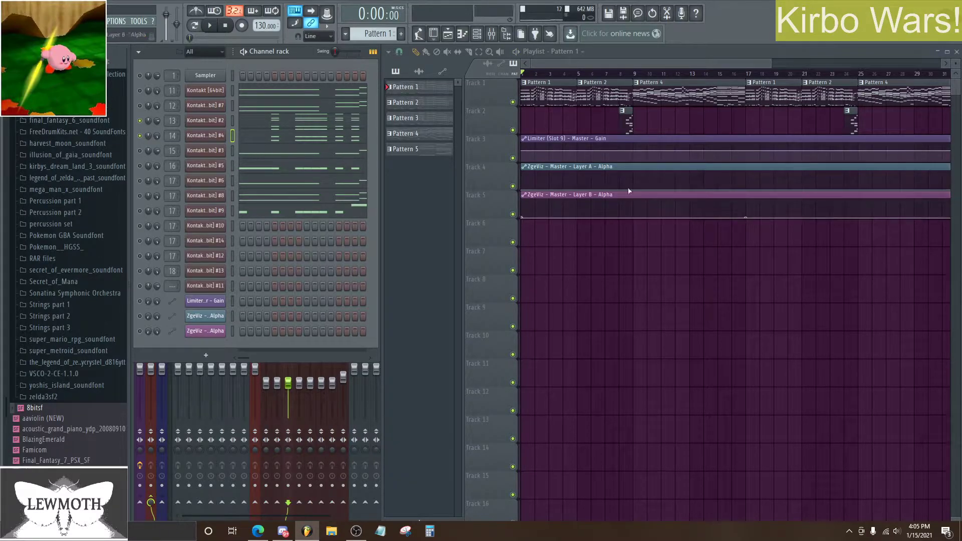
key("space")
left_click(463, 34)
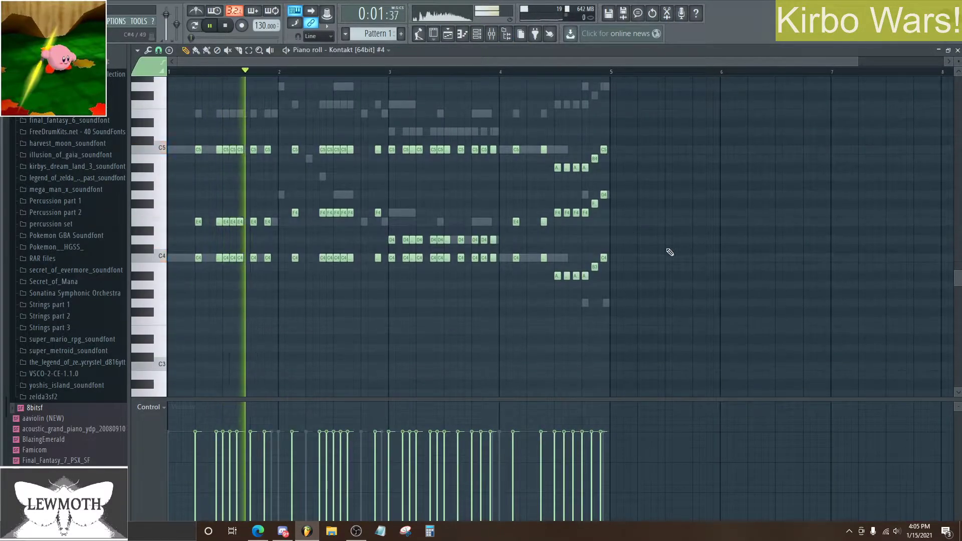
scroll(676, 255, "up", 2)
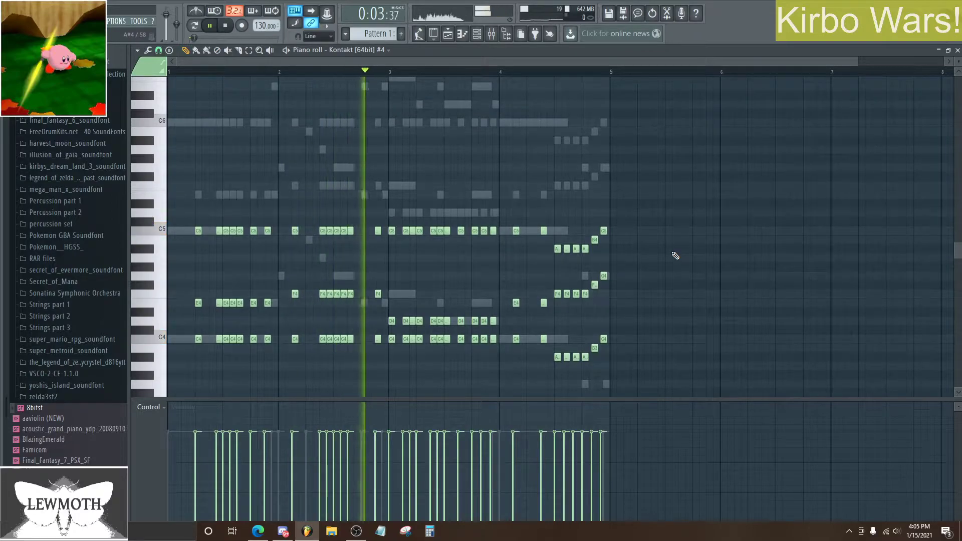
scroll(676, 255, "down", 1)
left_click(958, 51)
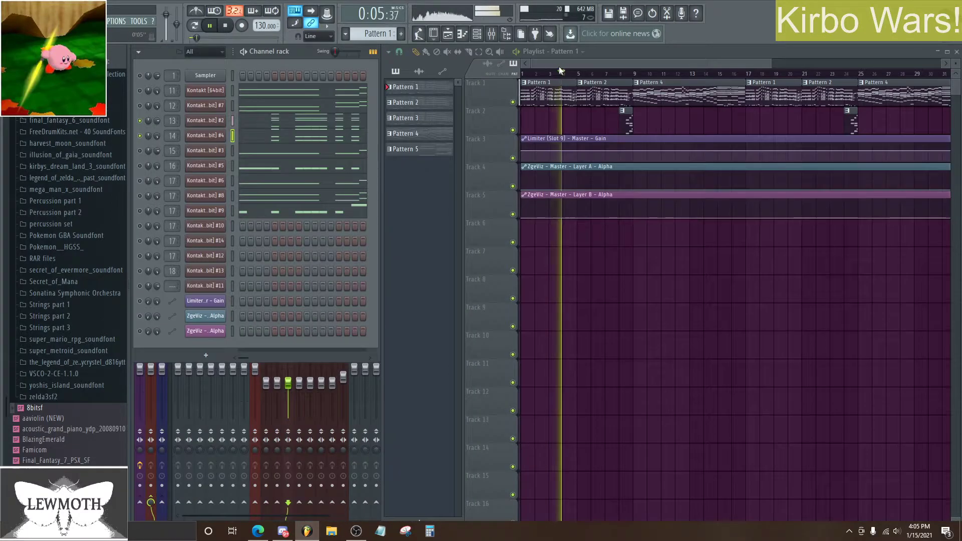
key("space")
key("space")
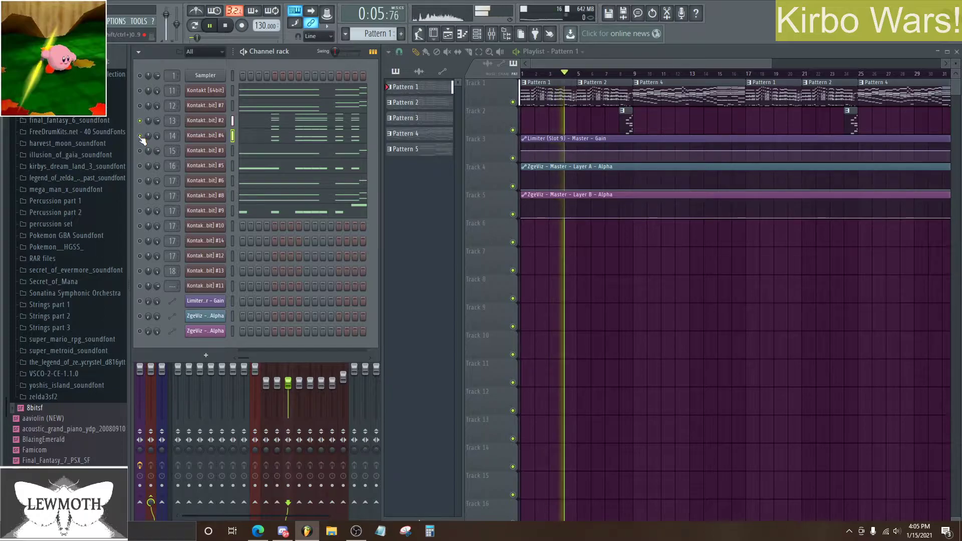
key("space")
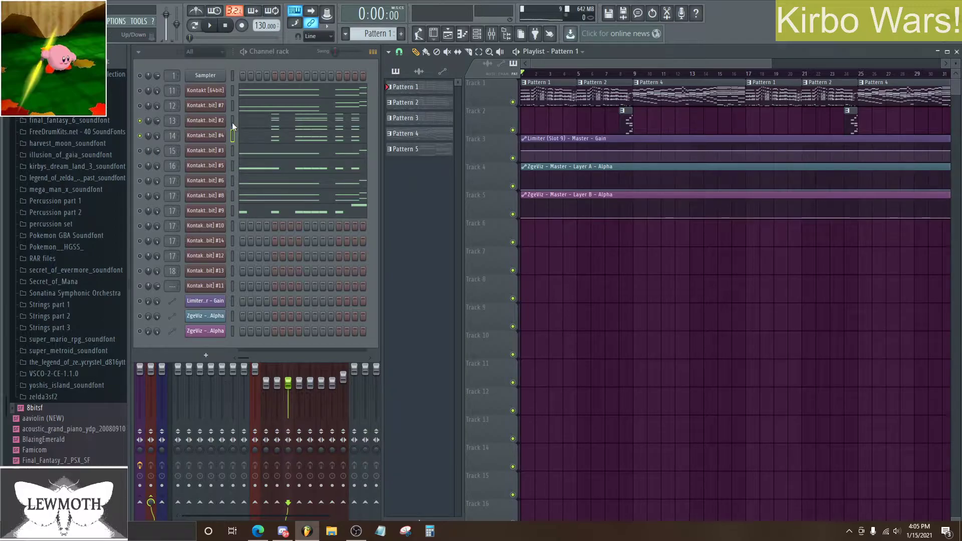
Step: Enable the Kontakt [64bit] and #7 channels as well and play them together with #2 and #4
left_click(141, 105)
key("space")
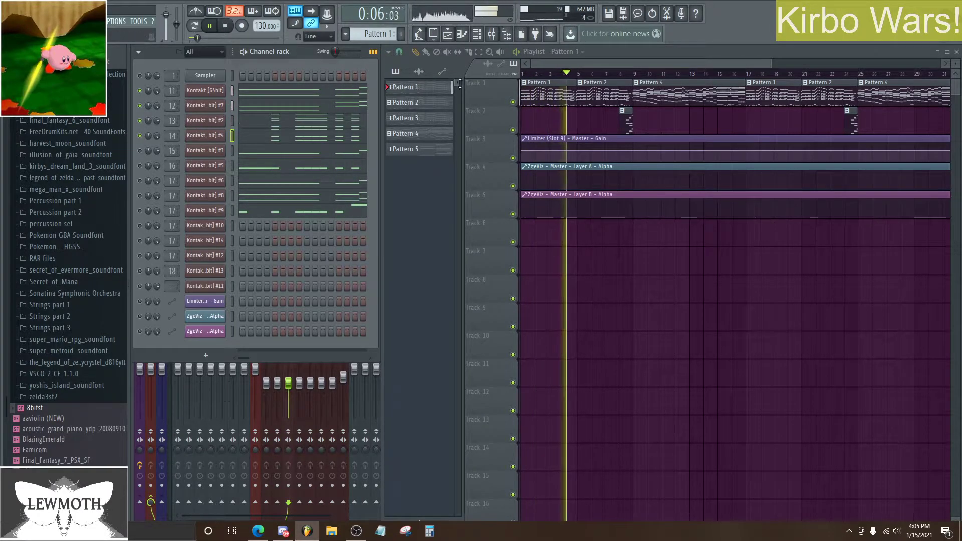
key("space")
Step: Solo the Kontakt [64bit] #3 channel, view its notes in the piano roll and play Pattern 1
right_click(140, 150)
left_click(165, 154)
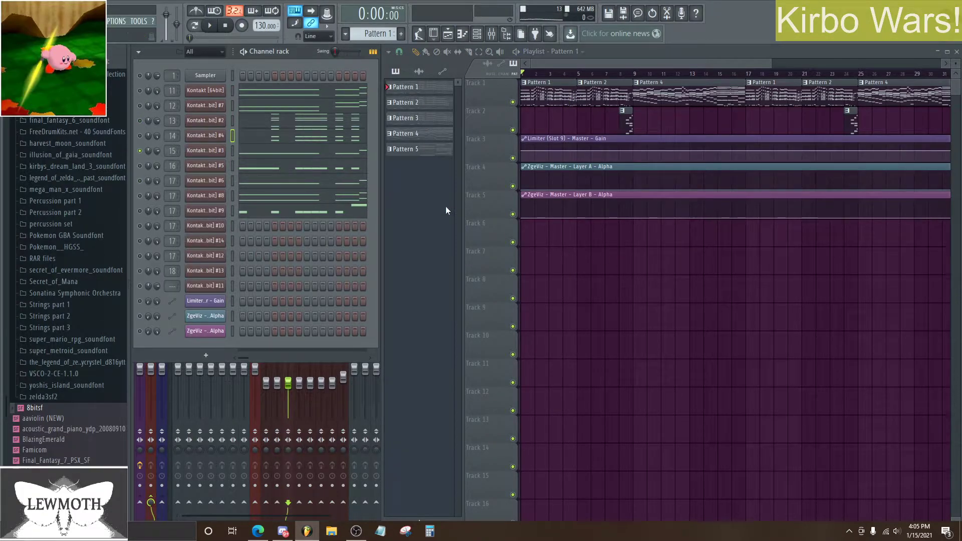
left_click(233, 150)
left_click(462, 34)
scroll(404, 260, "up", 5)
key("space")
key("F7")
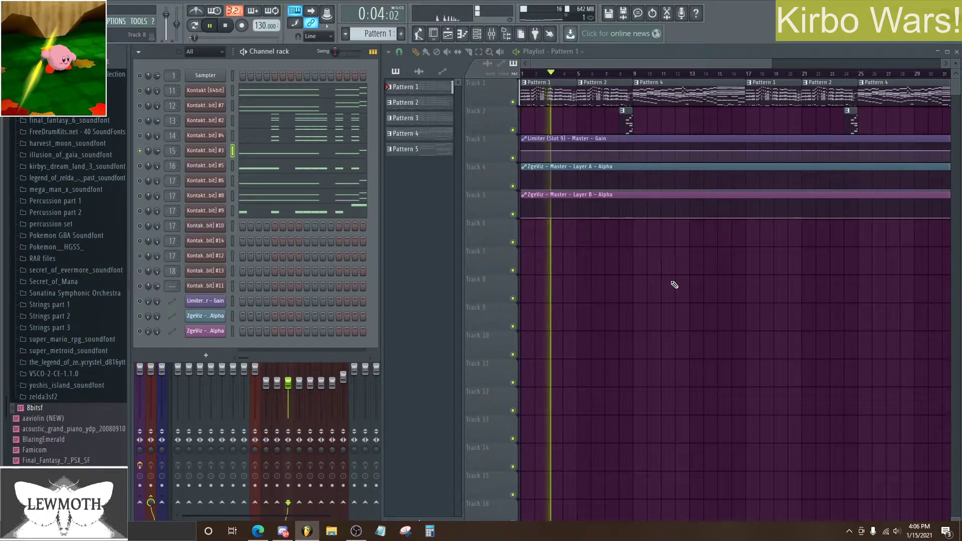
Step: Solo the Kontakt [64bit] #5 channel, briefly play Pattern 1 and view the channel's notes in the piano roll
key("space")
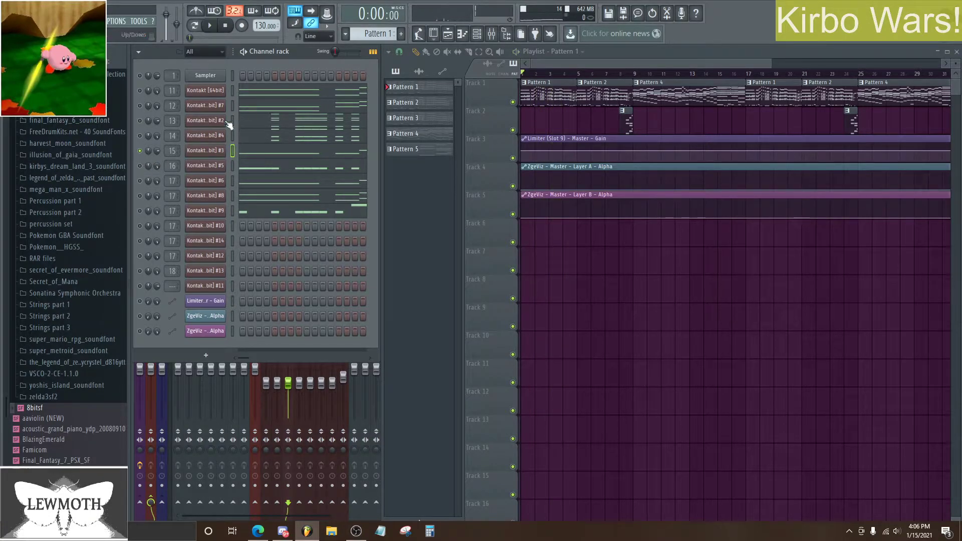
right_click(147, 168)
left_click(148, 173)
left_click(234, 163)
key("space")
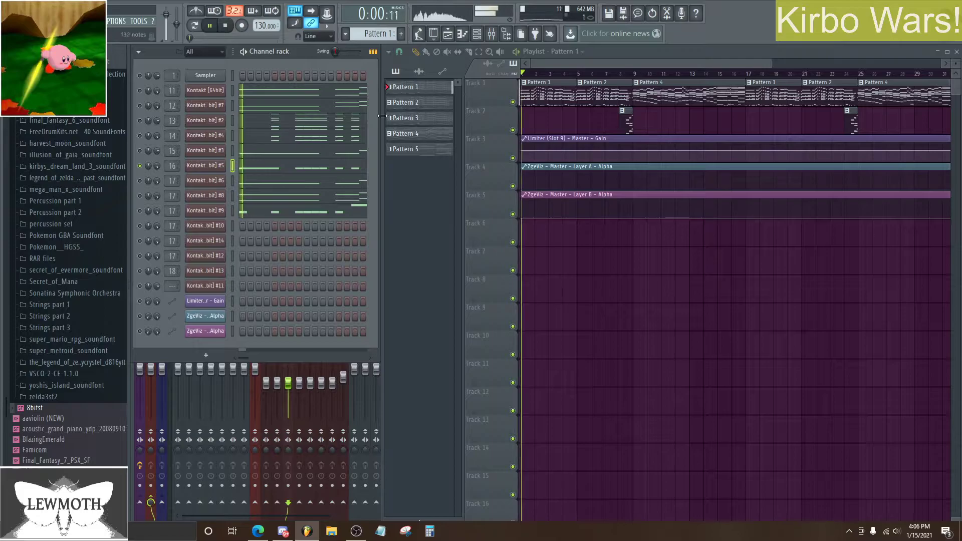
left_click(464, 35)
scroll(499, 243, "down", 5)
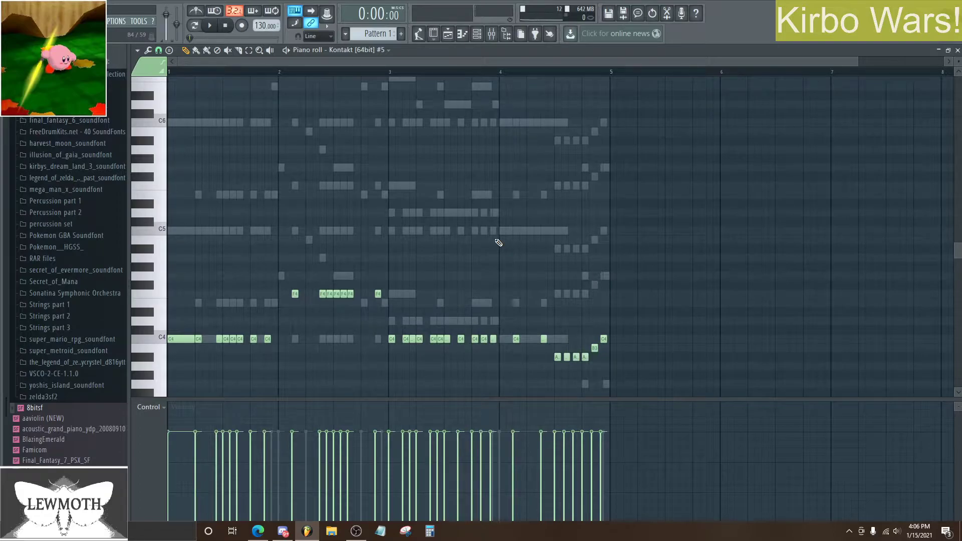
left_click(958, 50)
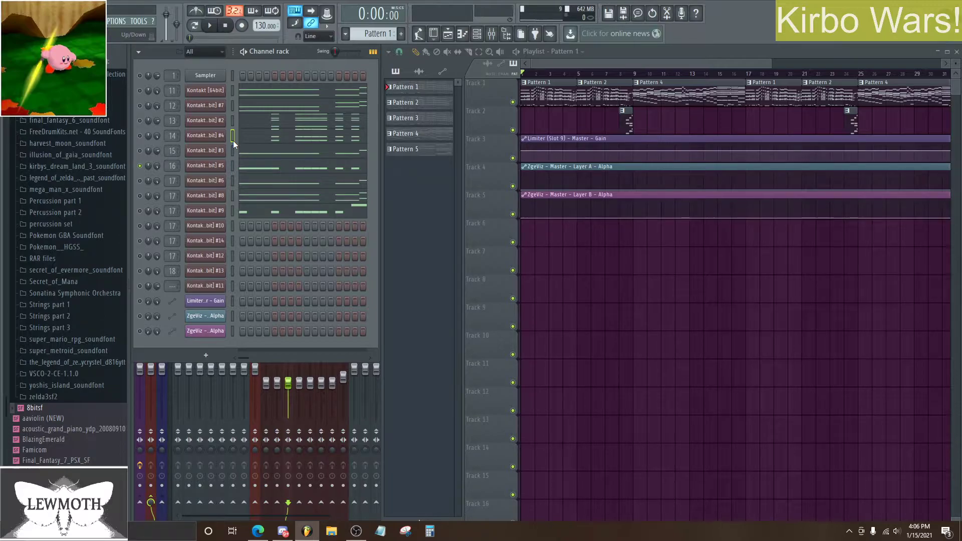
Step: Examine the Kontakt [64bit] #5 notes around C4 in the piano roll and play them back
left_click(236, 167)
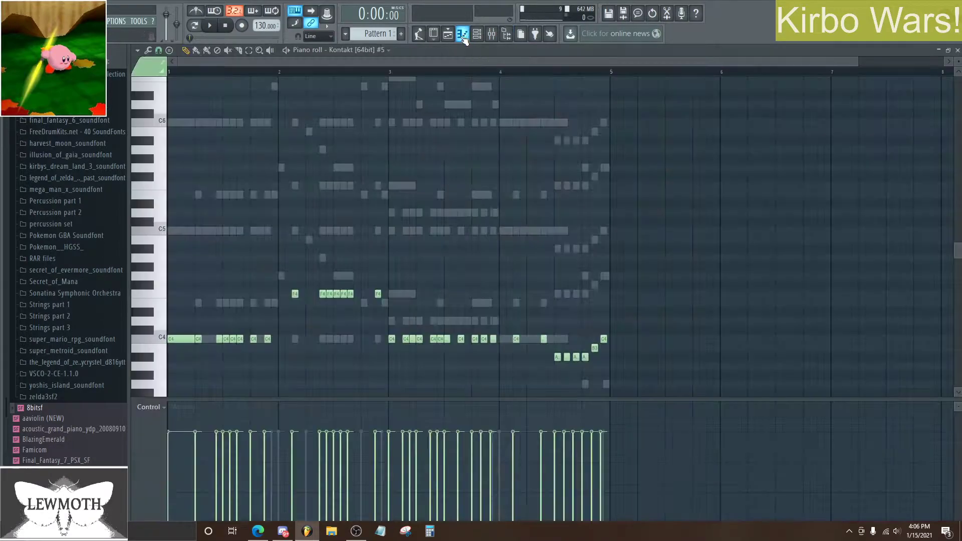
scroll(346, 238, "up", 2)
scroll(457, 204, "down", 3)
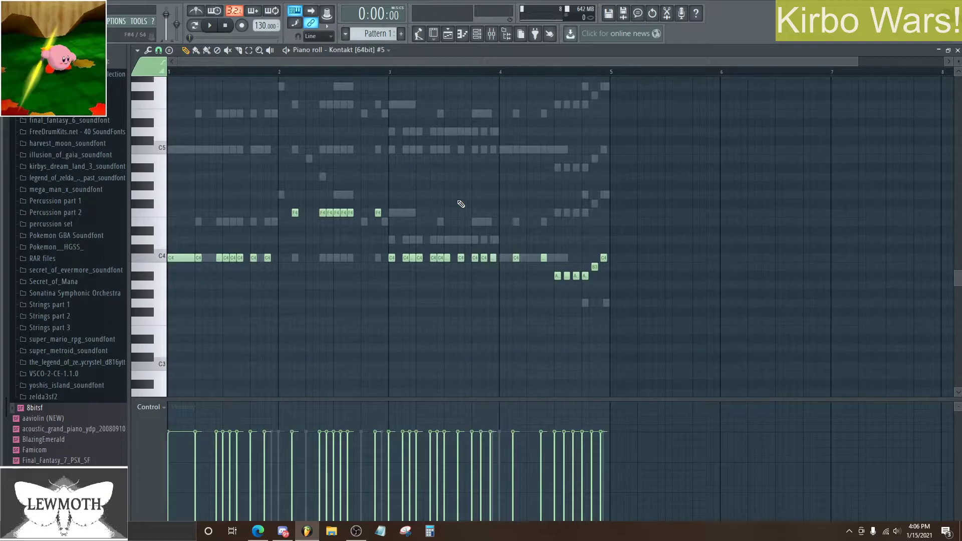
scroll(461, 204, "up", 1)
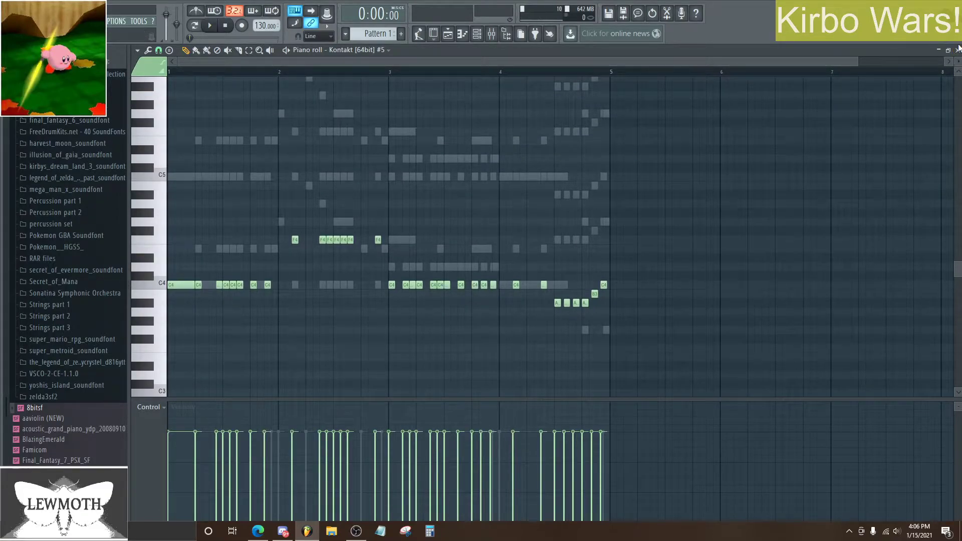
left_click_drag(860, 61, 725, 62)
key("space")
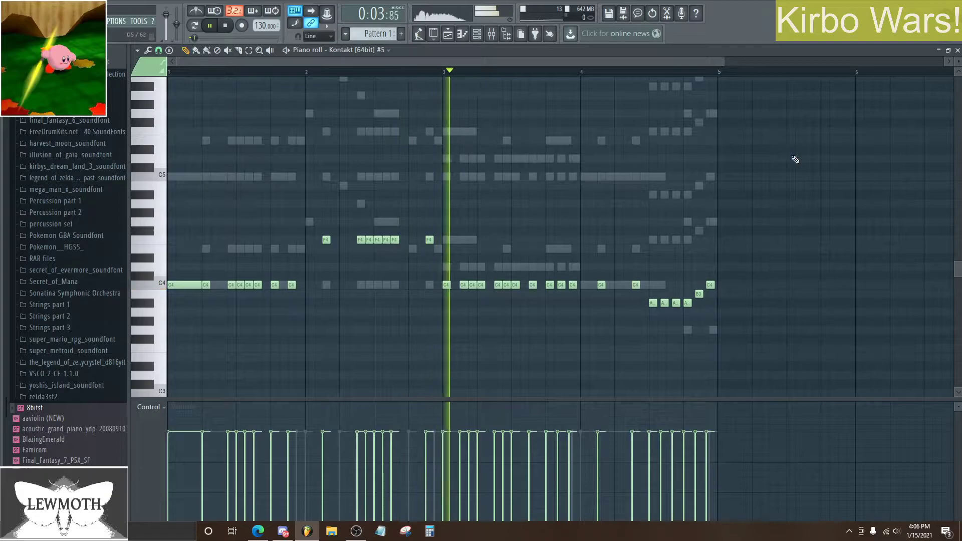
left_click(958, 50)
key("space")
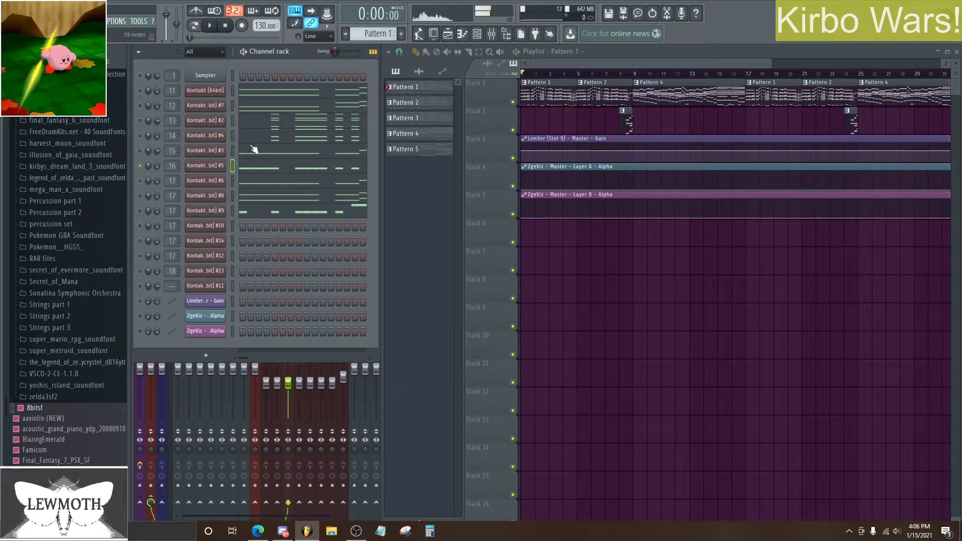
Step: Check the Kontakt [64bit] #4 notes, then play #2, #4 and #5 together, muting and re-enabling #5 to compare
left_click(236, 139)
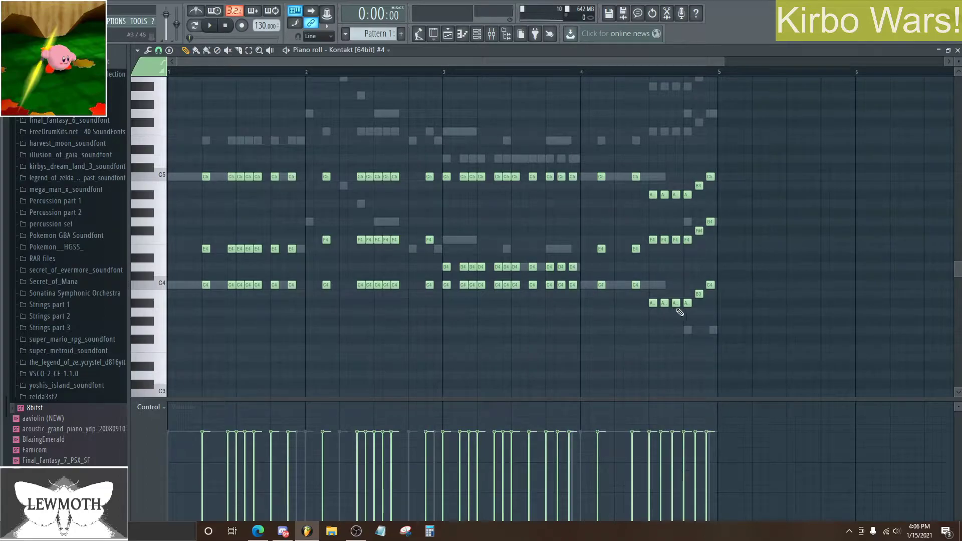
left_click(958, 51)
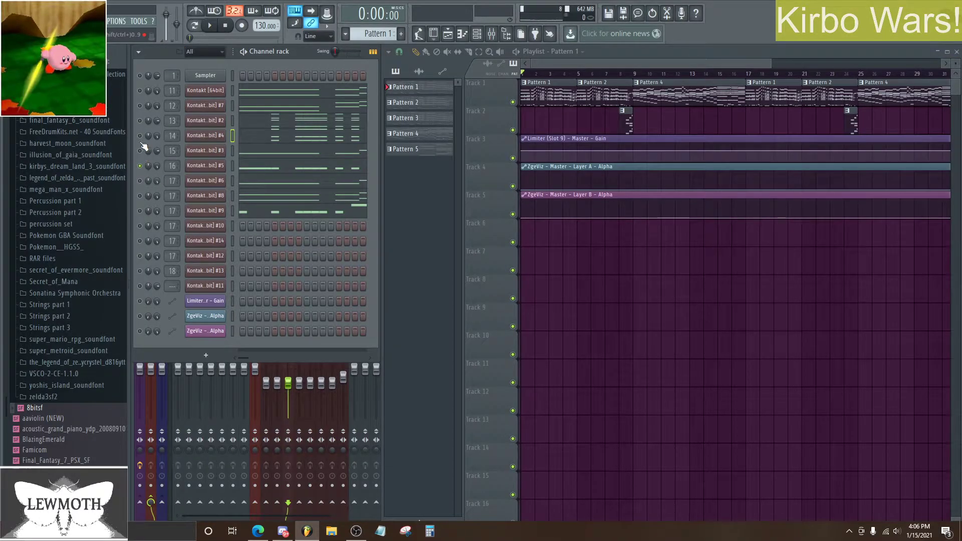
left_click(141, 121)
key("space")
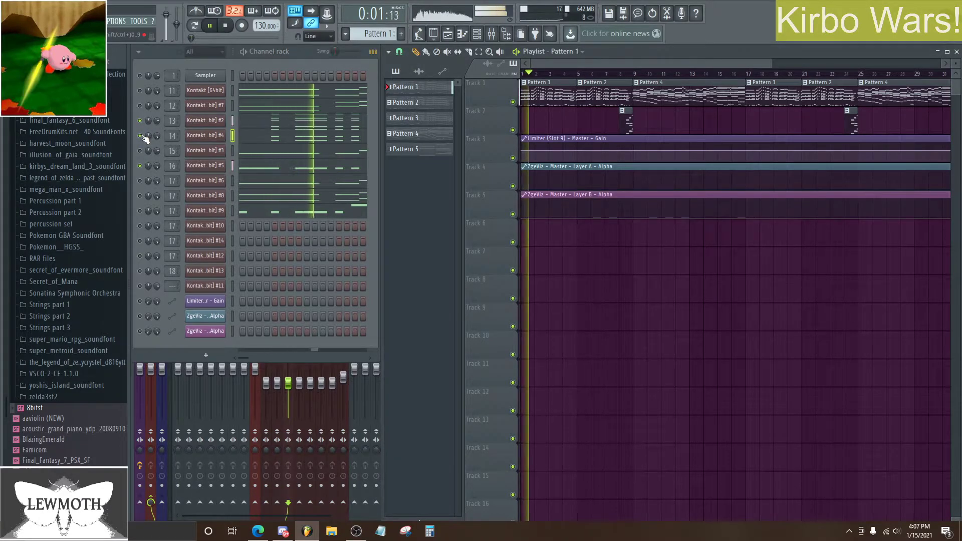
left_click(141, 167)
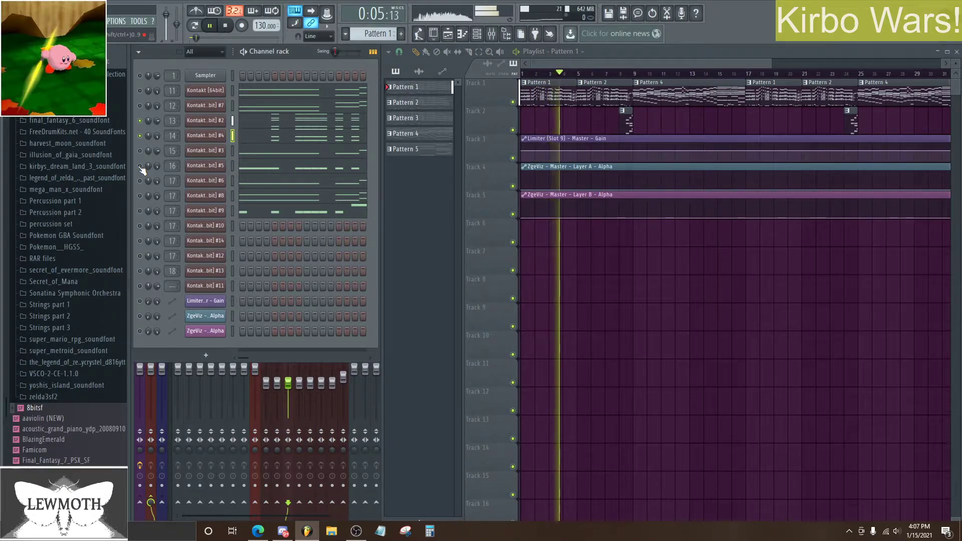
left_click(140, 166)
key("space")
Step: Solo the Kontakt [64bit] #6 channel, view its notes in the piano roll and play Pattern 1
right_click(140, 182)
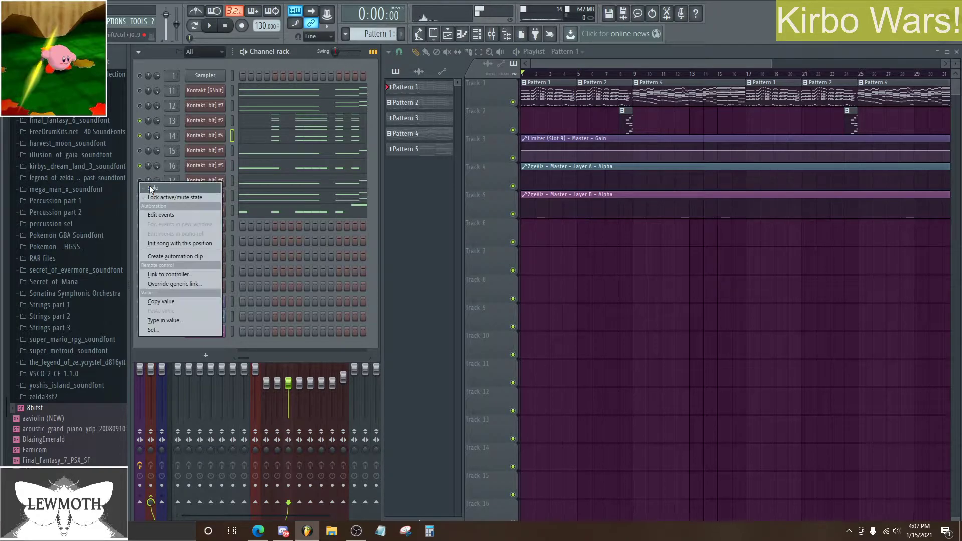
left_click(150, 186)
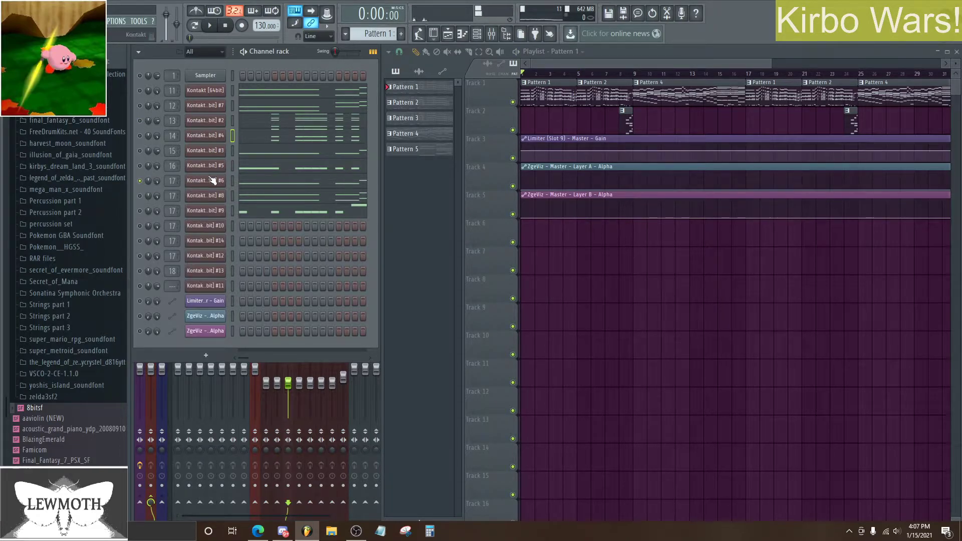
left_click(233, 181)
left_click(463, 35)
key("space")
scroll(306, 225, "up", 4)
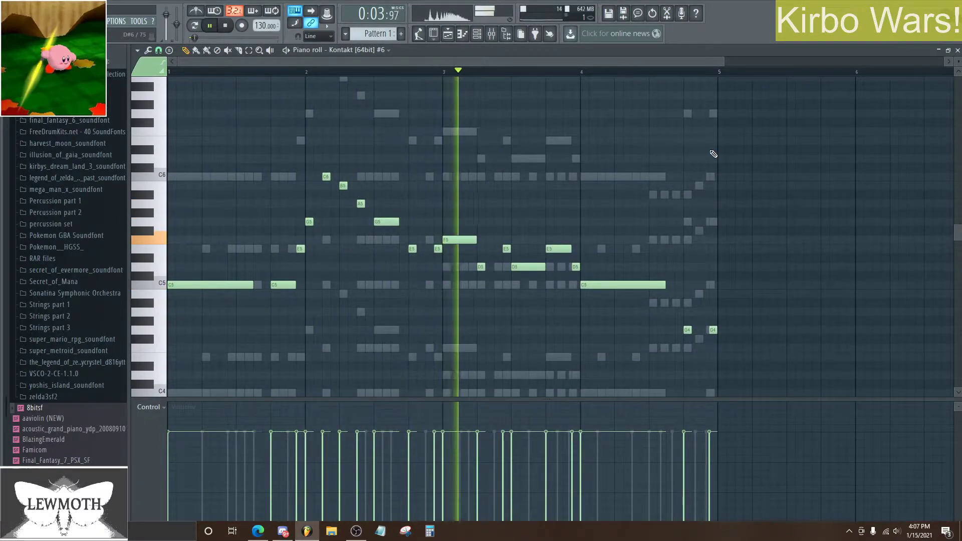
scroll(714, 154, "down", 1)
scroll(713, 153, "up", 1)
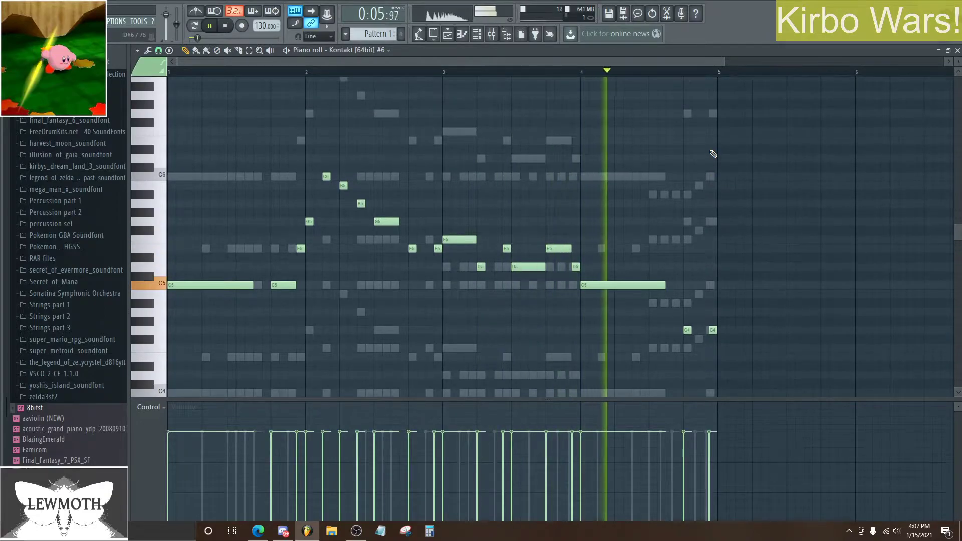
left_click(958, 50)
key("space")
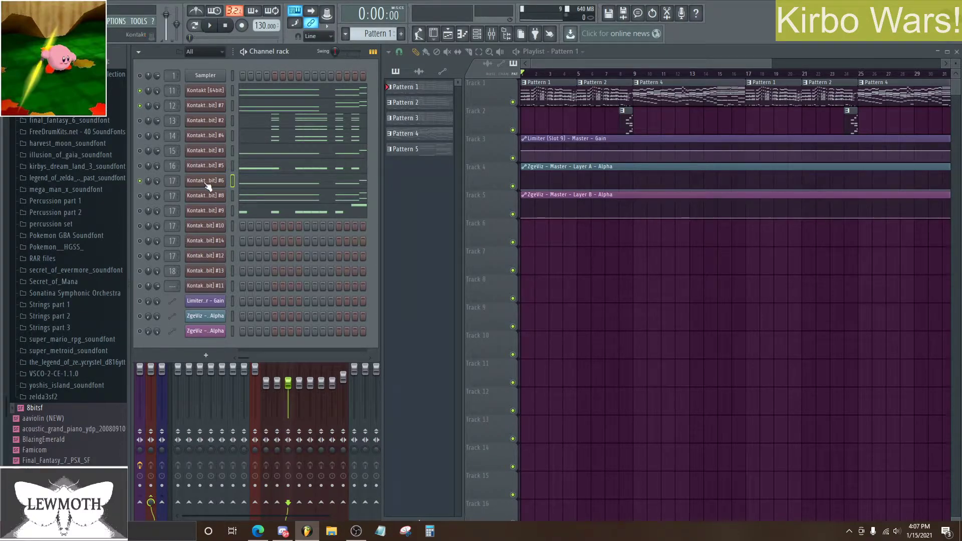
Step: Play the Kontakt [64bit] and #7 channels together, comparing the sound with and without #6
key("space")
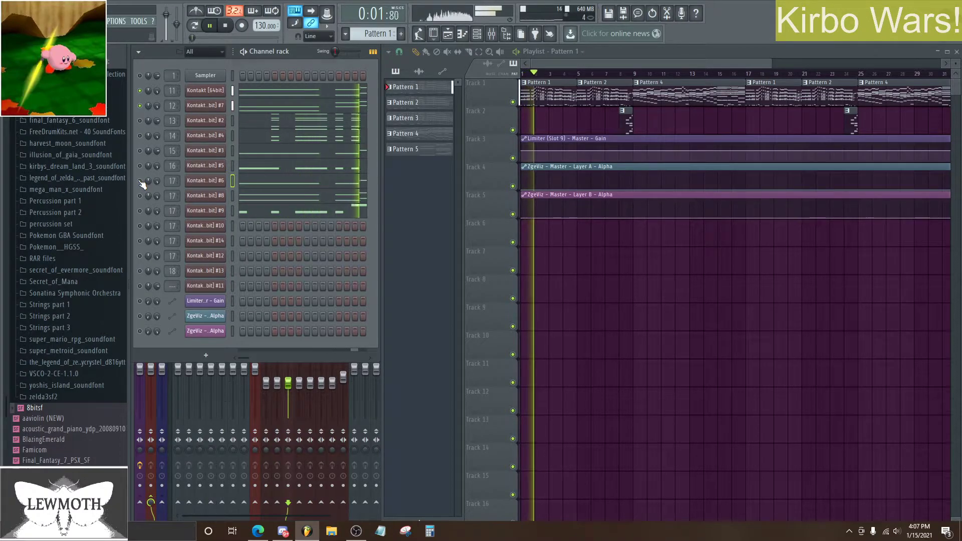
key("space")
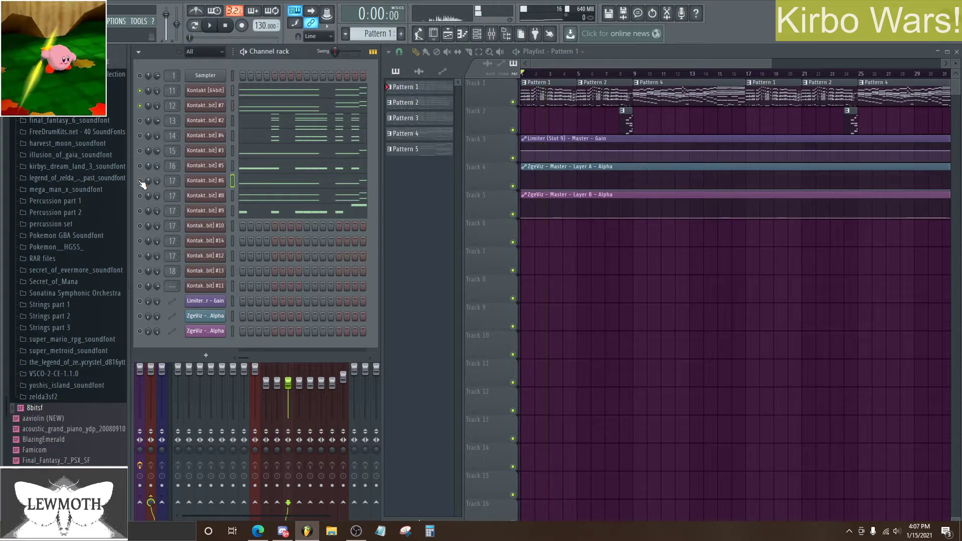
key("space")
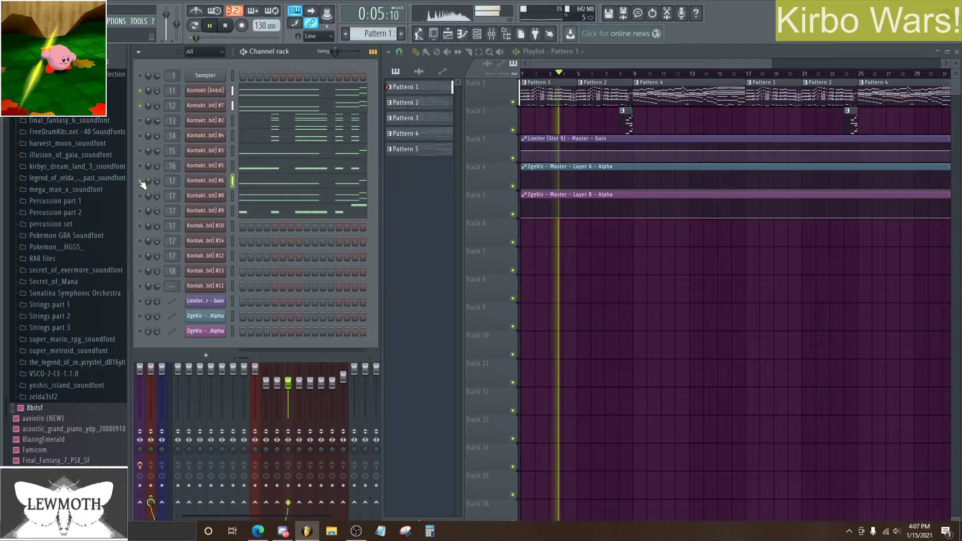
key("space")
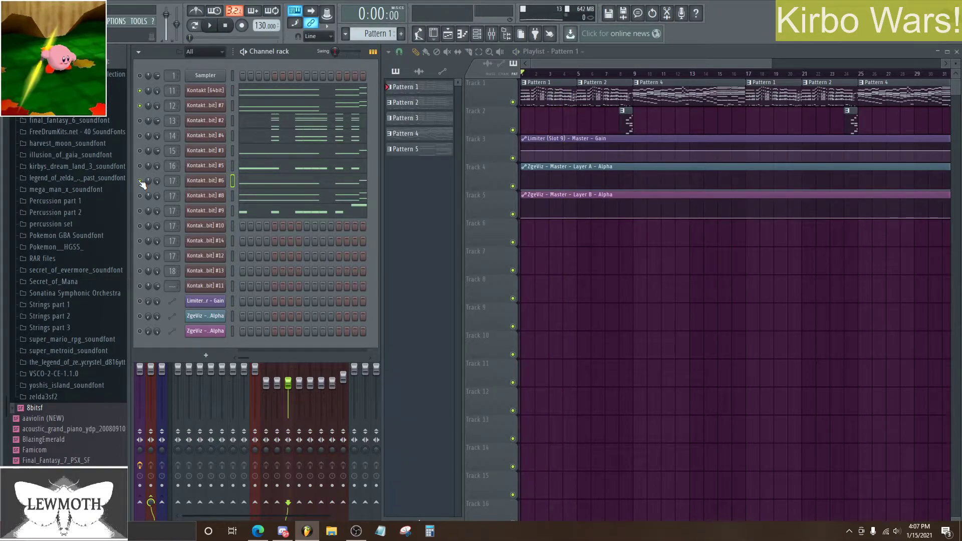
Step: Solo the Kontakt [64bit] #8 channel and play Pattern 1 while viewing its notes in the piano roll
right_click(139, 196)
left_click(149, 202)
key("space")
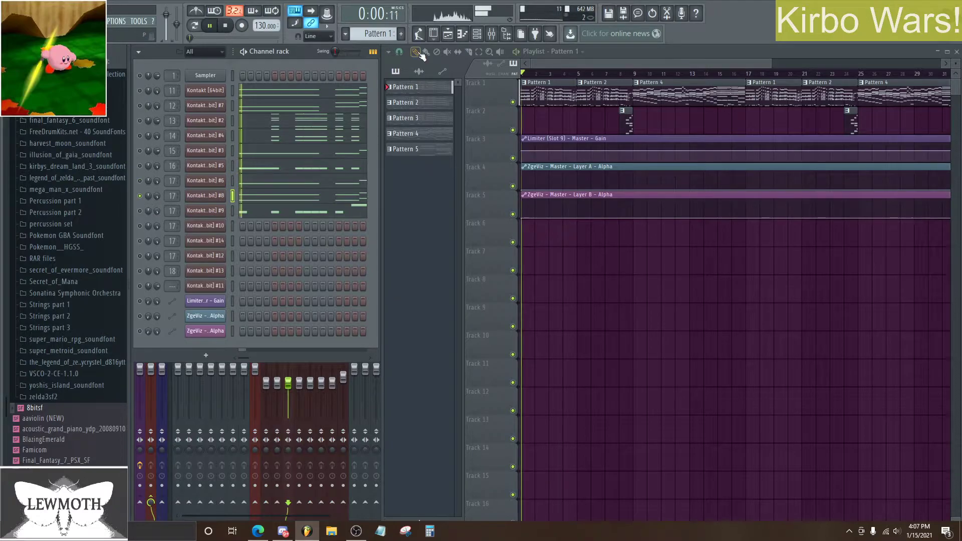
key("F7")
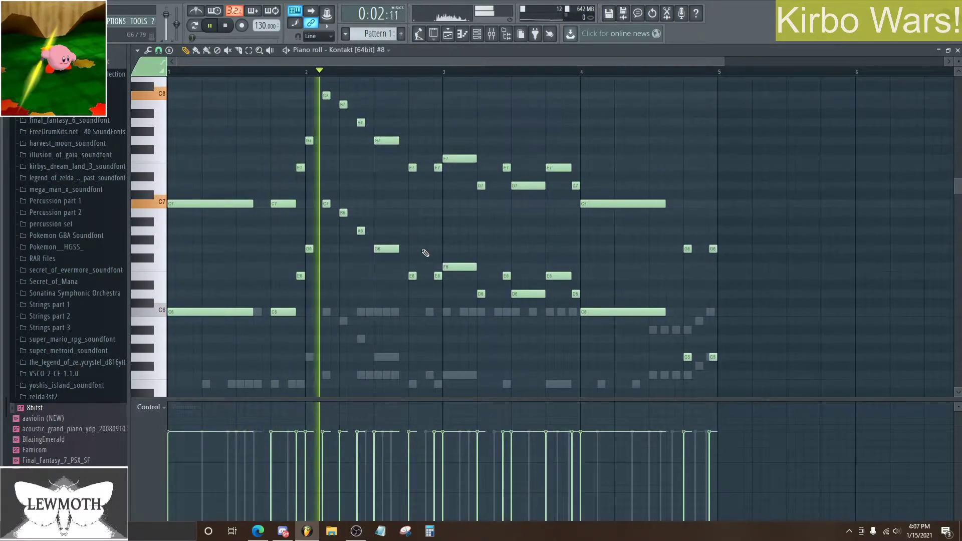
key("space")
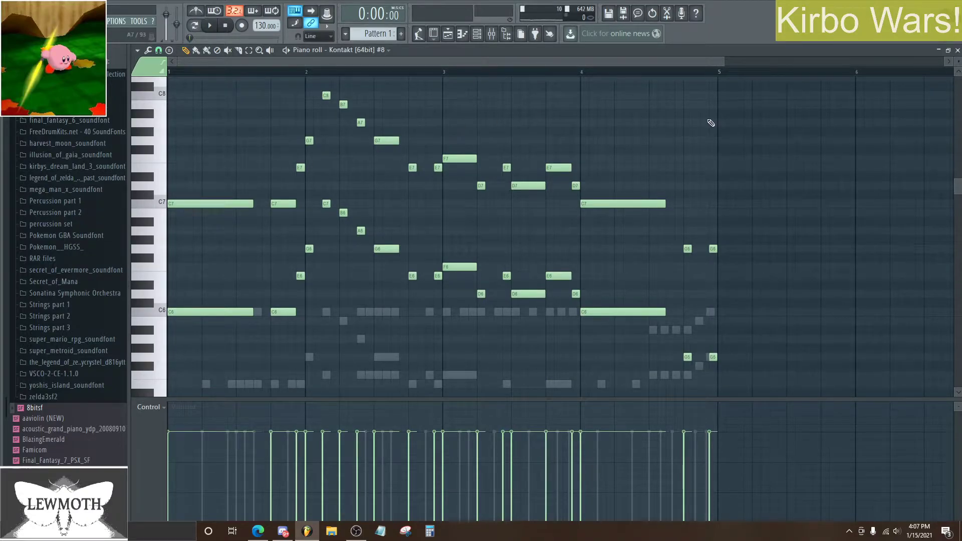
left_click(958, 50)
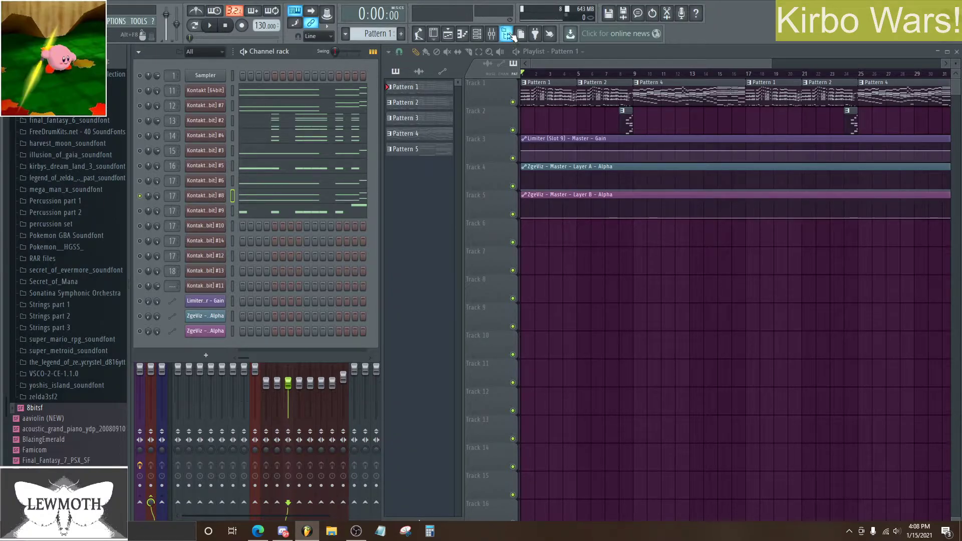
Step: Reopen the Kontakt [64bit] #8 notes in the piano roll, examine the octave layers and briefly replay them
left_click(462, 34)
scroll(430, 209, "up", 3)
scroll(436, 217, "down", 2)
key("space")
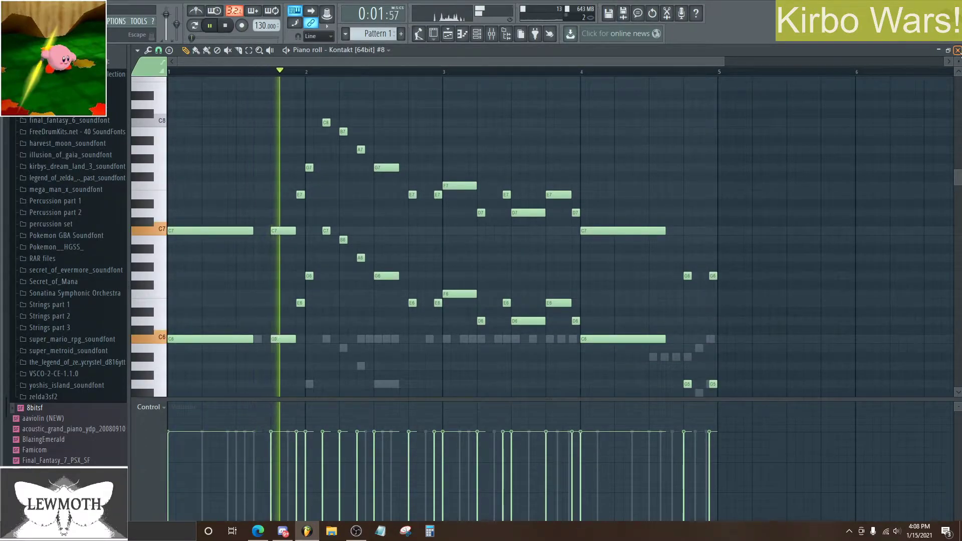
key("F7")
key("space")
Step: Enable the Kontakt [64bit] and #7 channels alongside #8 and play the three together
left_click(140, 91)
left_click_drag(770, 59, 687, 76)
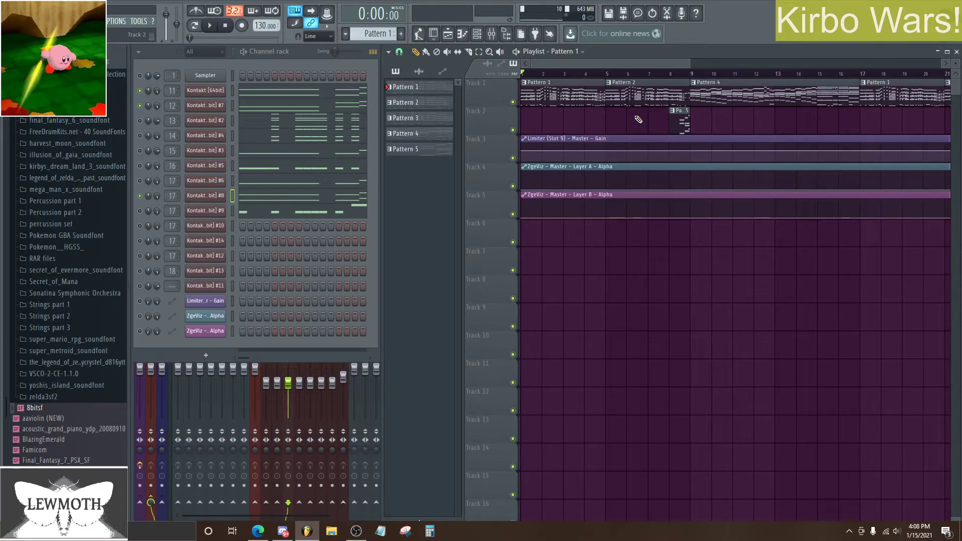
key("space")
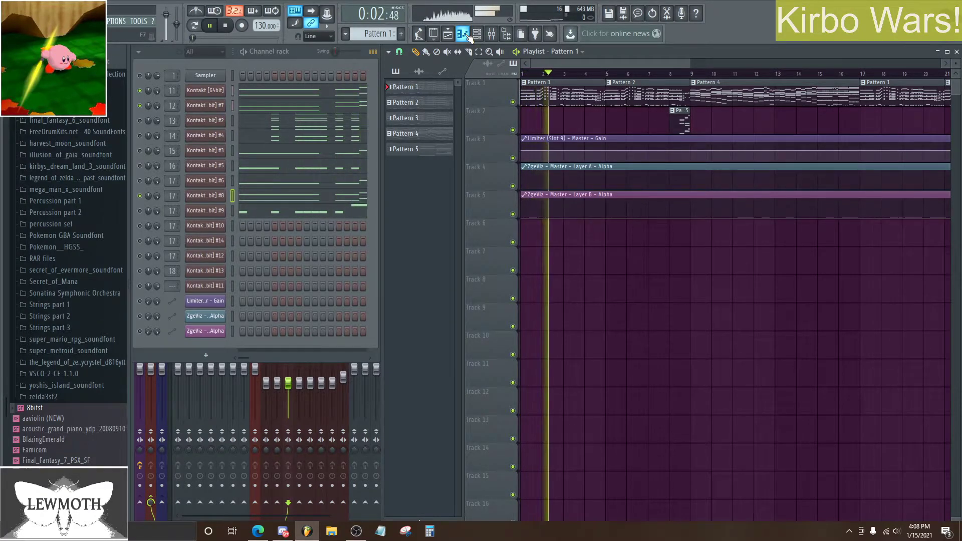
key("space")
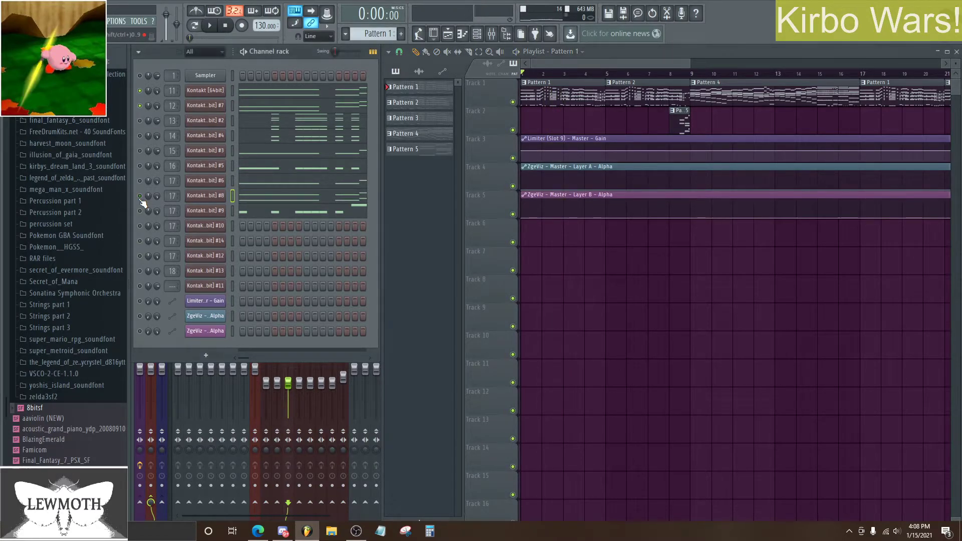
Step: Solo the Kontakt [64bit] #9 channel and play Pattern 1 while viewing its low notes around C2 in the piano roll
right_click(144, 214)
left_click(173, 216)
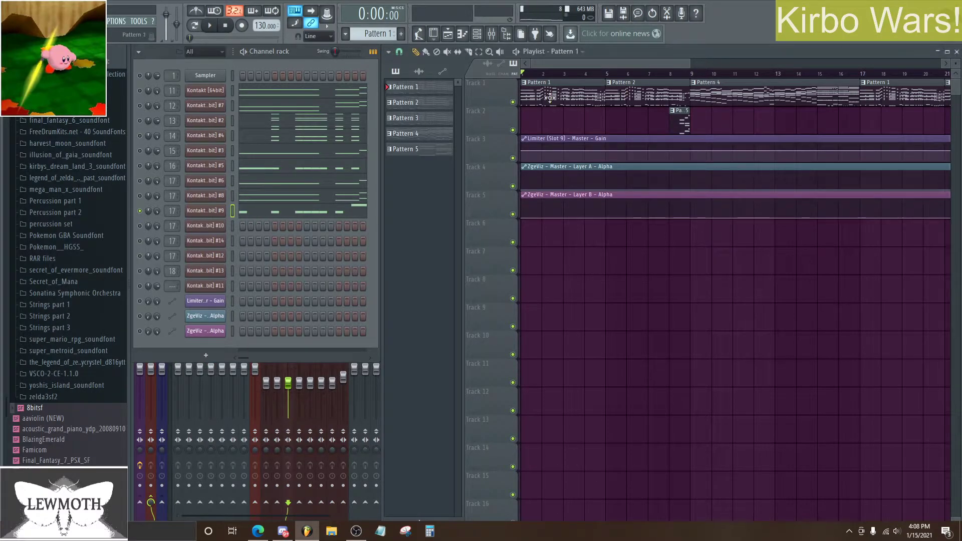
left_click(462, 33)
key("space")
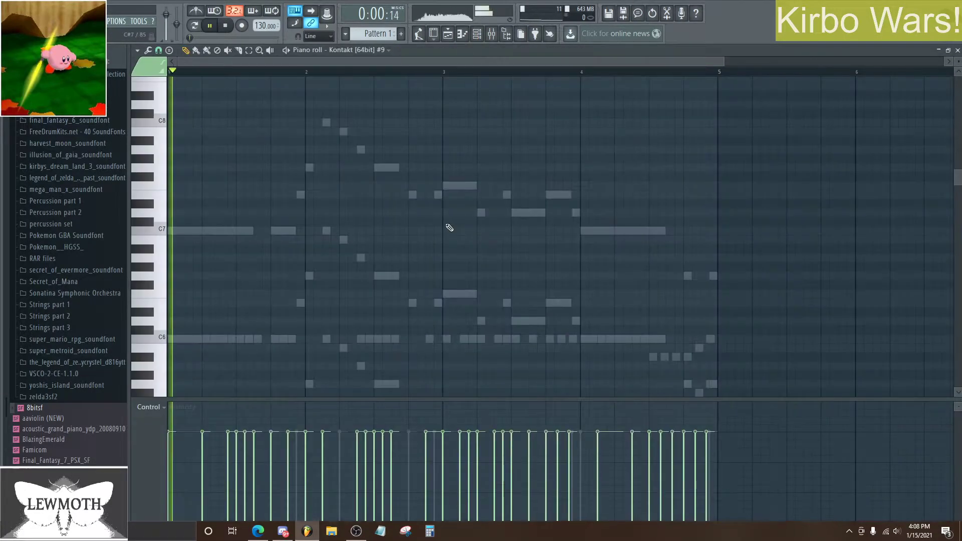
scroll(447, 225, "up", 1)
scroll(450, 226, "up", 10)
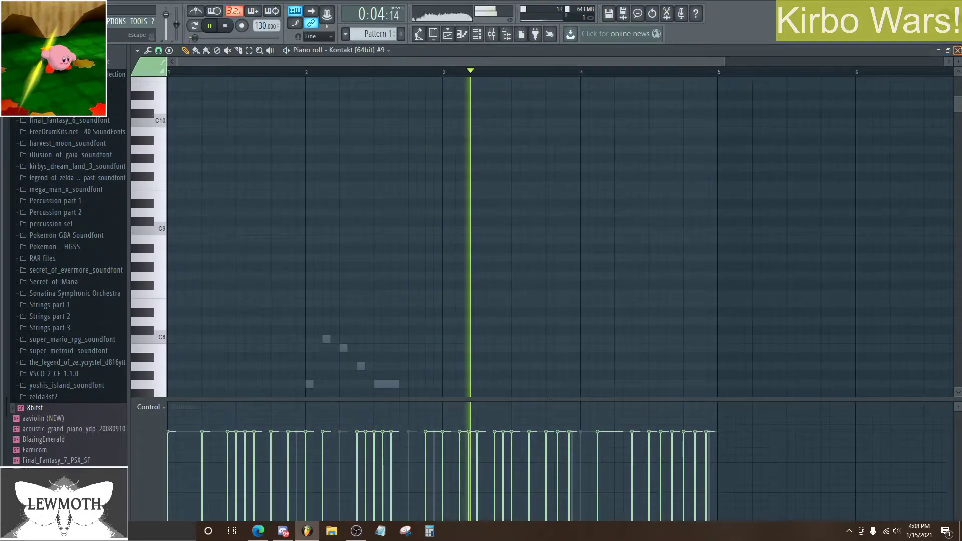
scroll(559, 273, "down", 10)
scroll(575, 241, "down", 4)
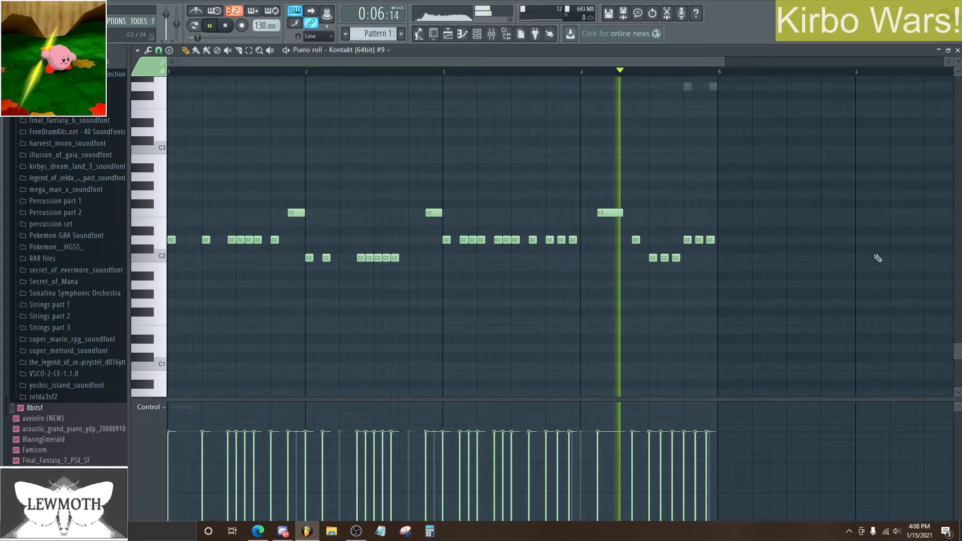
key("space")
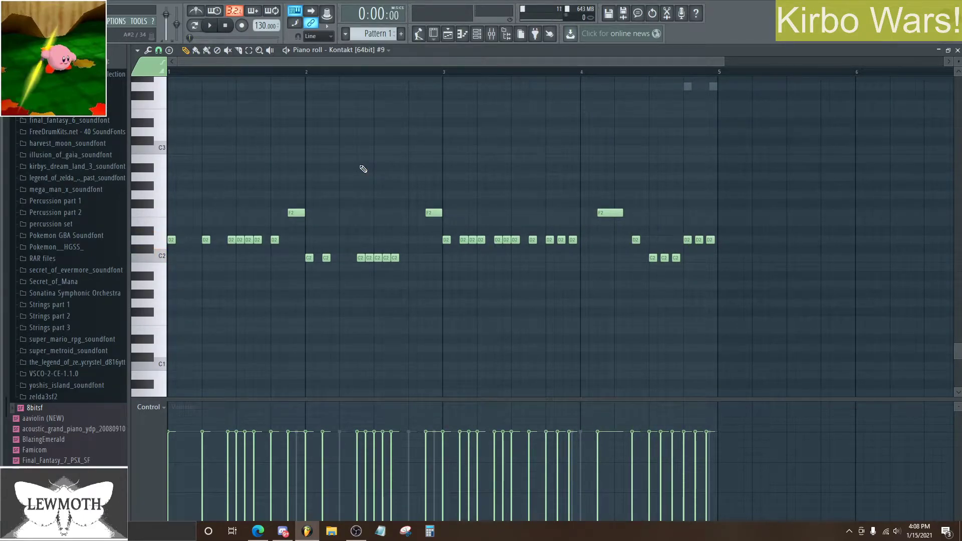
Step: Try adding extra D2 notes and a sustained F2 note in bar 2 of the Kontakt [64bit] #9 part, and delete them
left_click(274, 242)
left_click(303, 242)
left_click(326, 240)
left_click(317, 240)
right_click(302, 240)
right_click(321, 242)
left_click(323, 212)
left_click_drag(330, 212, 382, 212)
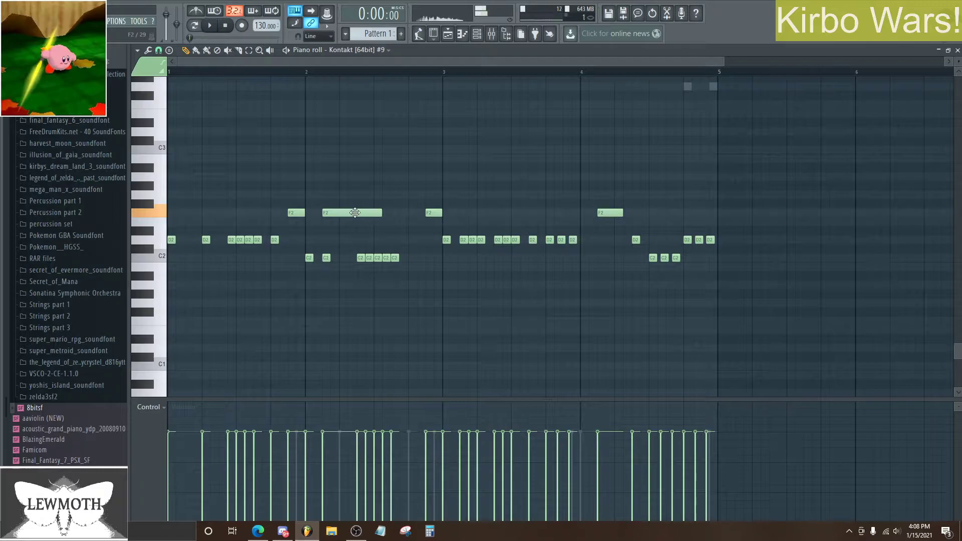
right_click(355, 213)
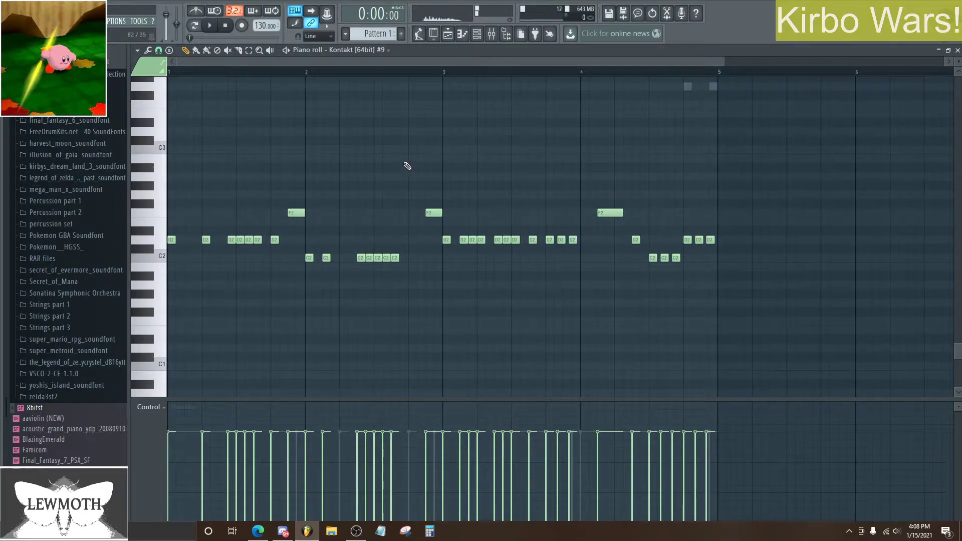
Step: Try sustaining the F2 note from bar 1 through mid bar 2 in place of the C2 notes, play it, and restore the original notes
left_click_drag(305, 209, 379, 211)
right_click(309, 258)
right_click(327, 258)
right_click(360, 257)
right_click(369, 257)
right_click(377, 257)
right_click(386, 257)
key("space")
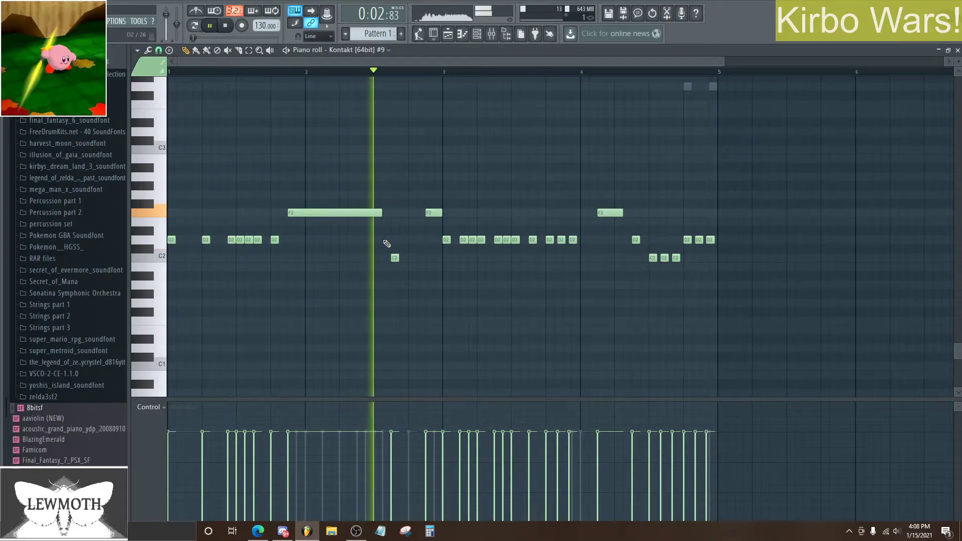
key("space")
key("ctrl+alt+z")
key("ctrl+alt+z")
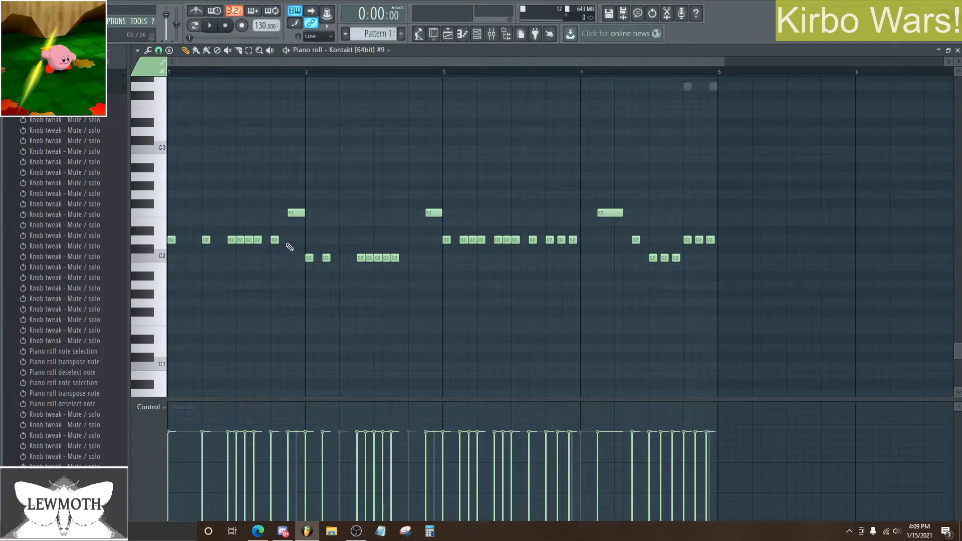
Step: Close the piano roll, unsolo the Kontakt [64bit] #9 channel and play the arrangement from the start with all channels
left_click(958, 50)
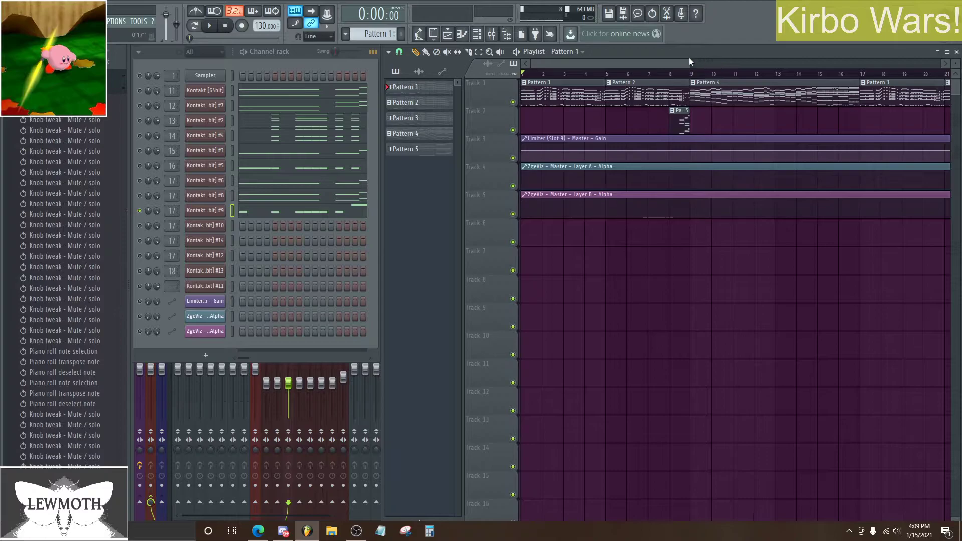
left_click_drag(689, 64, 661, 64)
right_click(139, 213)
left_click(151, 218)
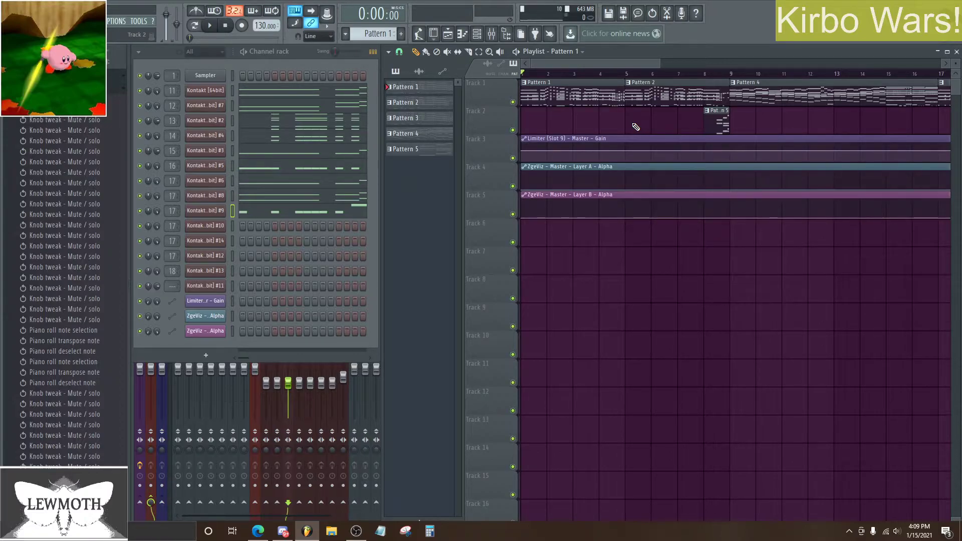
key("space")
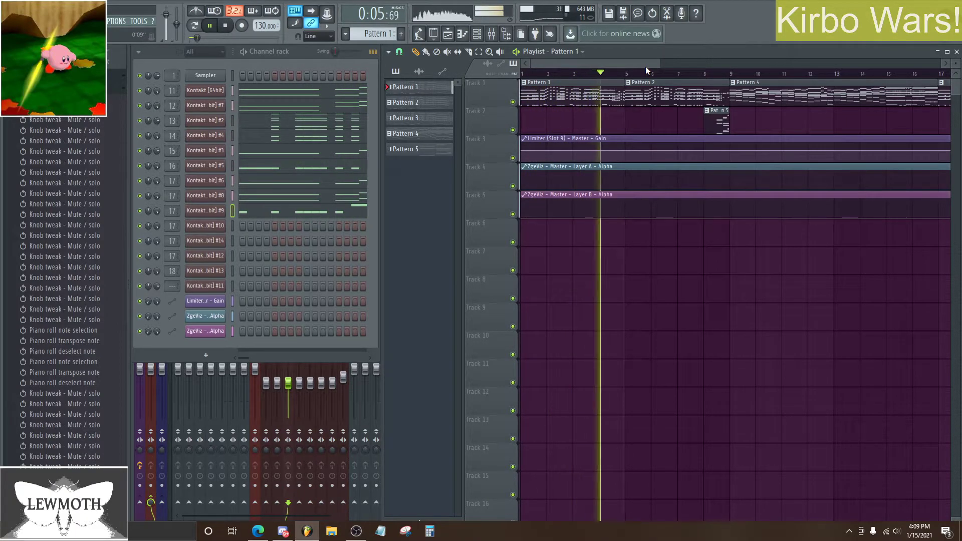
key("space")
Step: Play the arrangement from bar 8 through the transition into Pattern 4
left_click_drag(646, 66, 703, 65)
left_click(575, 74)
left_click(557, 75)
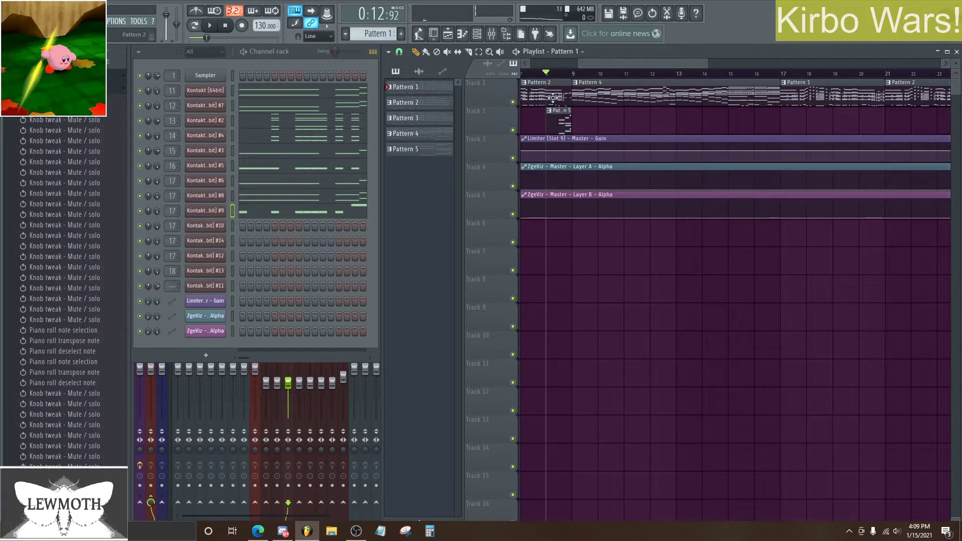
key("space")
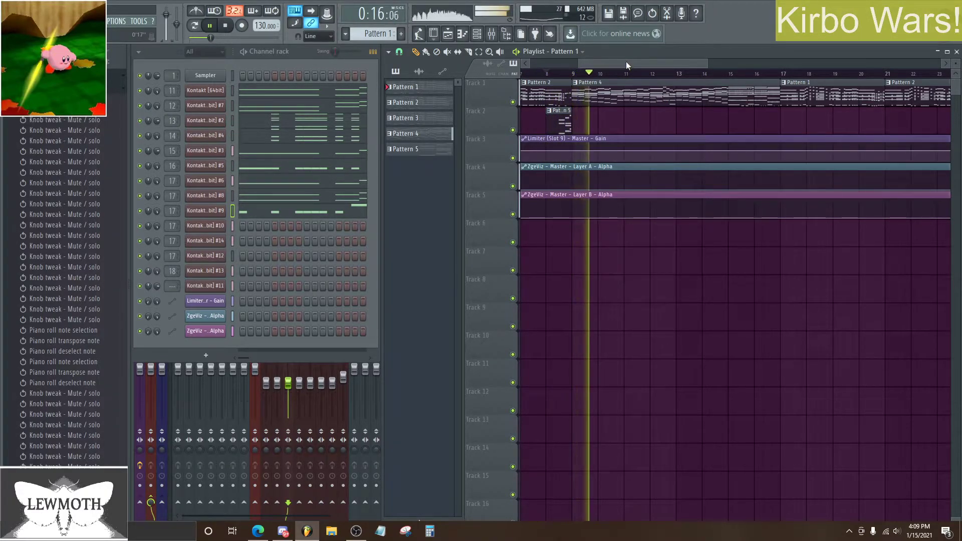
key("space")
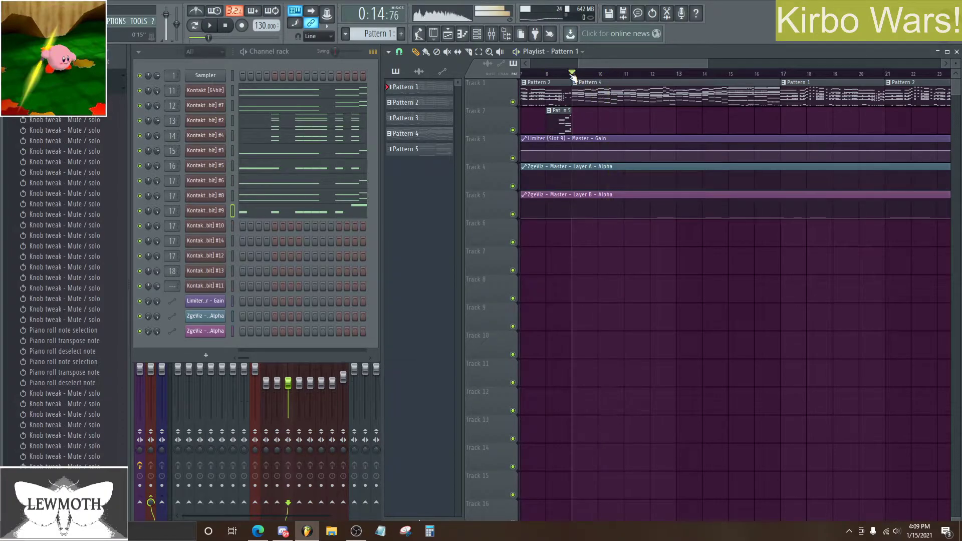
Step: View the Kontakt [64bit] notes of Pattern 4 in the piano roll and audition the single note in bar 8
left_click(631, 96)
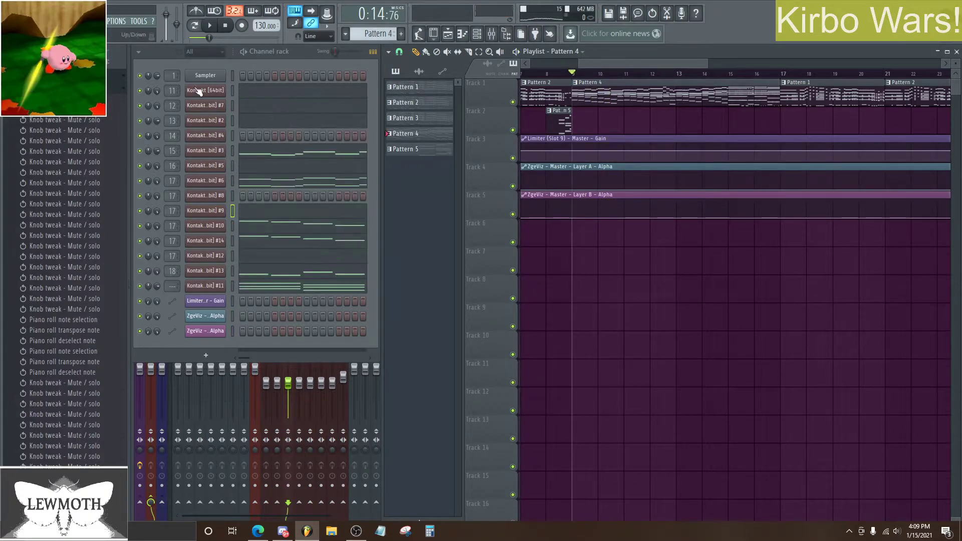
left_click(232, 91)
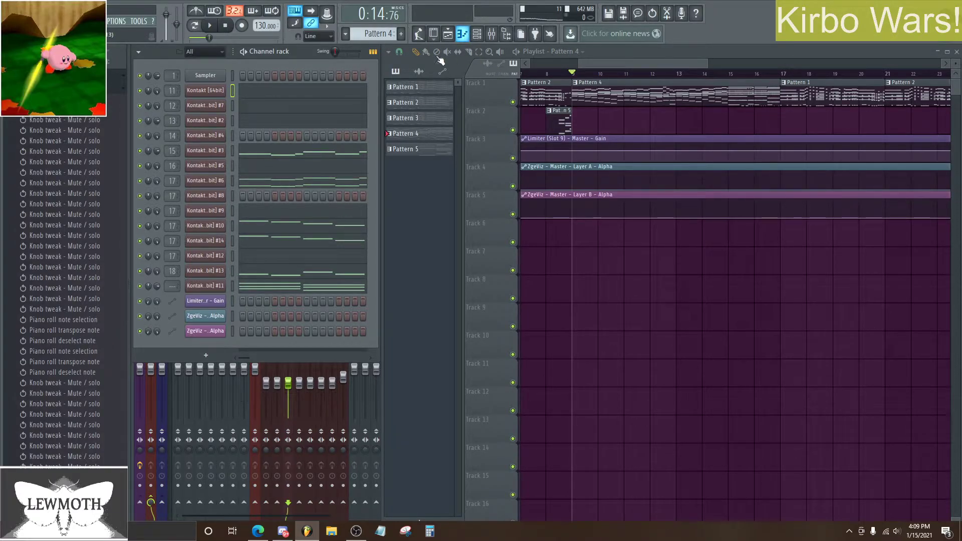
left_click(462, 35)
scroll(479, 77, "down", 3)
scroll(615, 296, "up", 2)
scroll(614, 291, "up", 5)
left_click(668, 212)
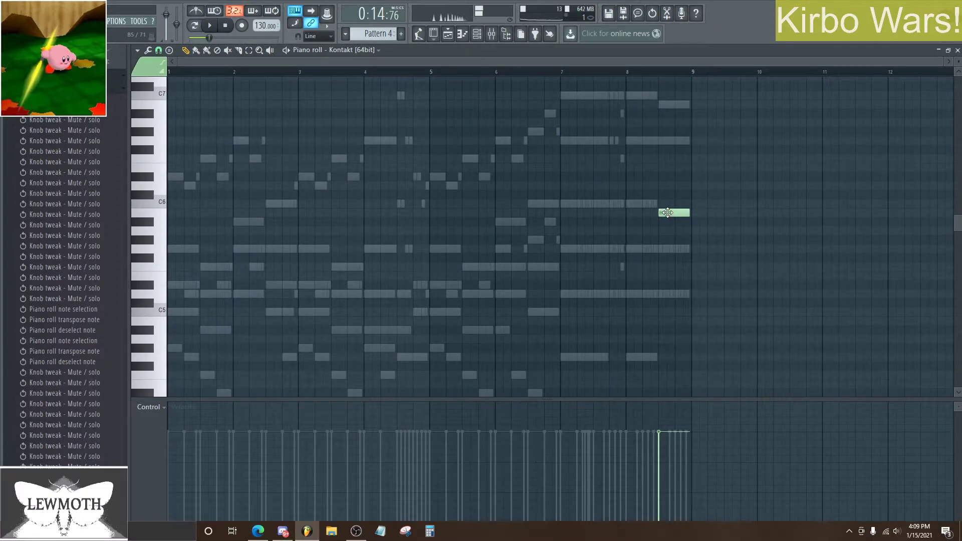
scroll(638, 262, "up", 4)
scroll(638, 262, "down", 3)
left_click(957, 50)
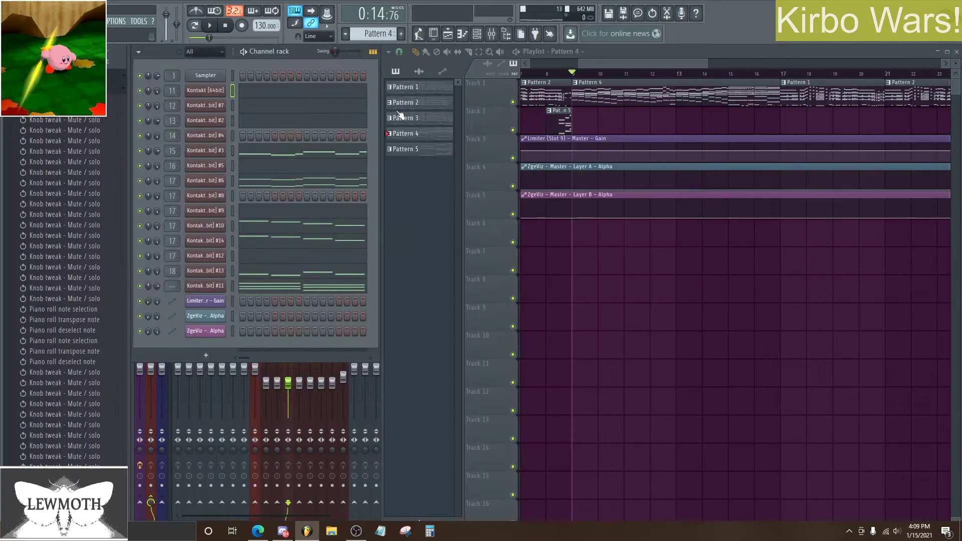
Step: Move the playhead to bar 16 and view the Kontakt [64bit] notes of Pattern 1 in the piano roll
left_click(768, 74)
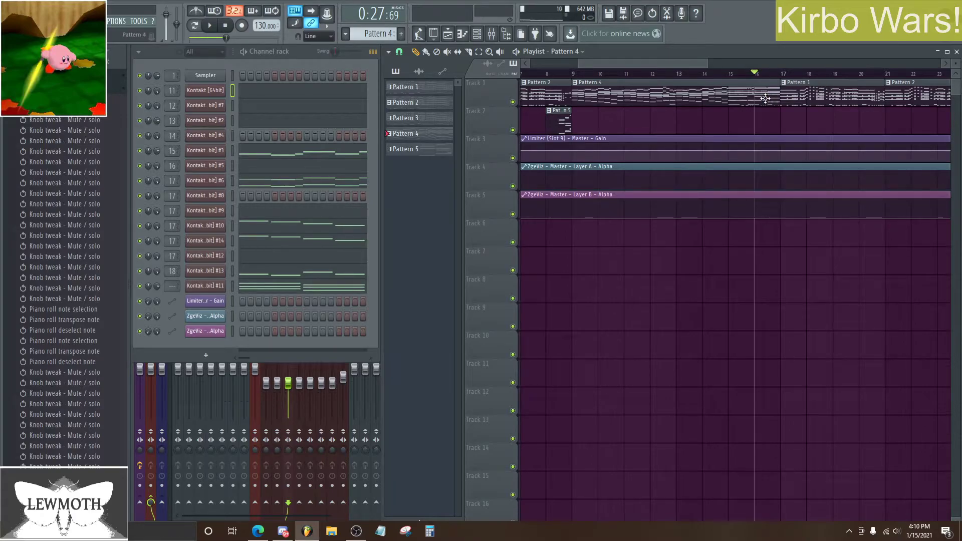
double_click(804, 92)
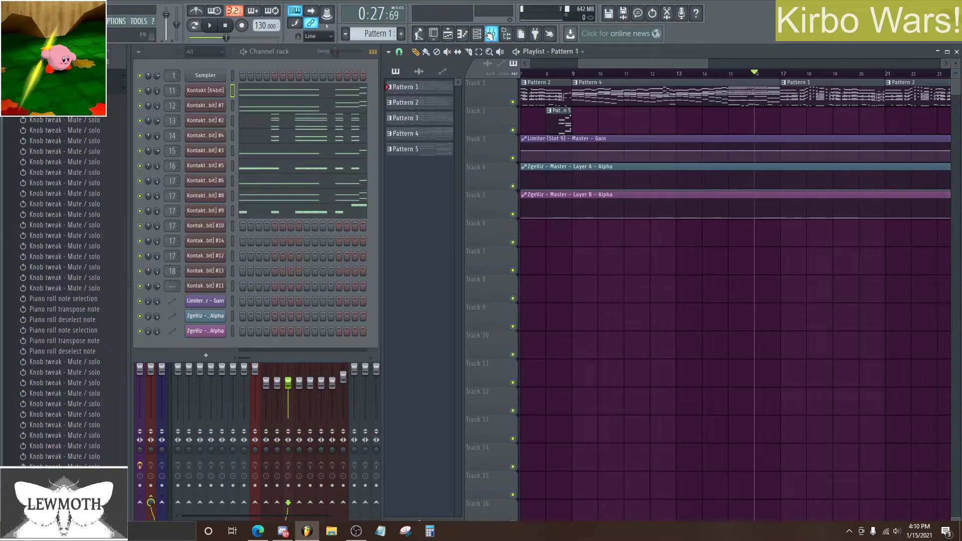
scroll(359, 227, "down", 2)
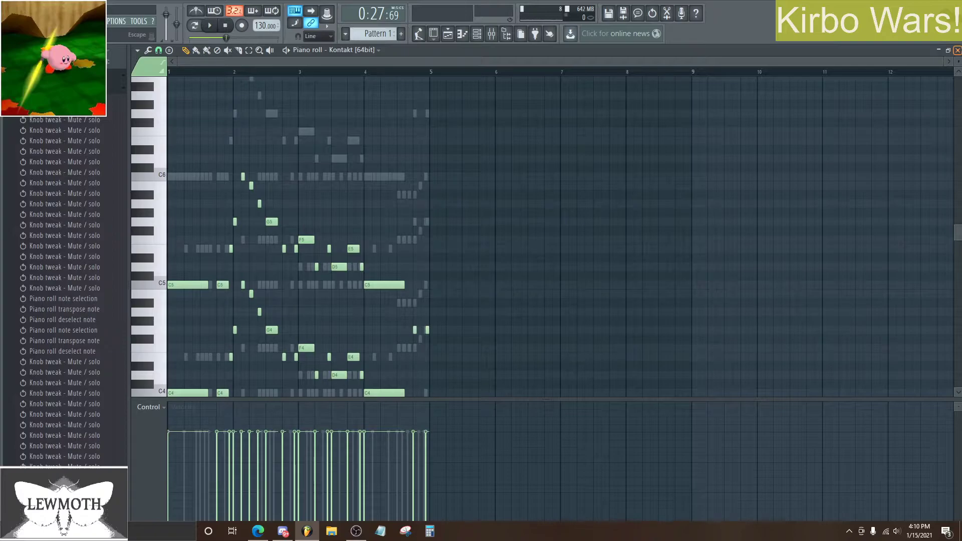
key("Escape")
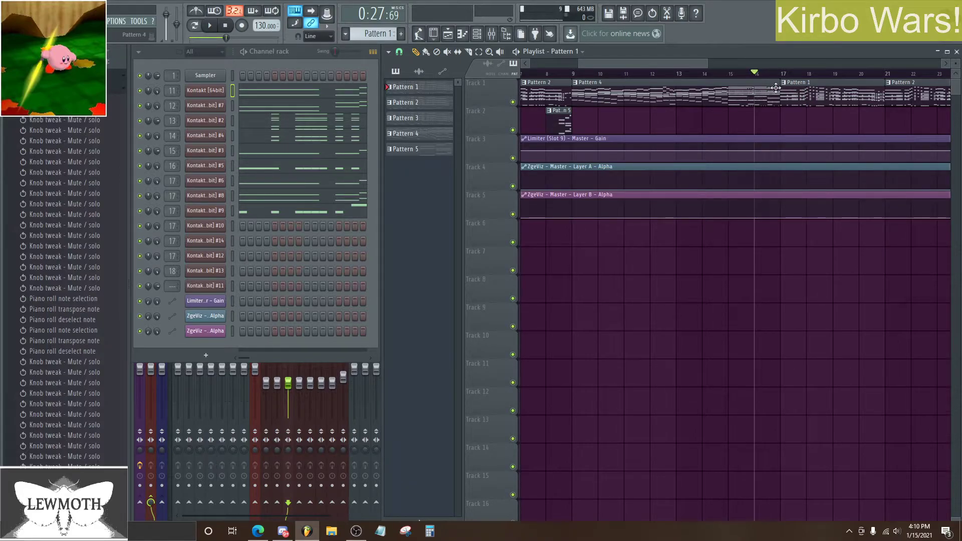
Step: Return to Pattern 4 with the playhead at bar 9 and select the Kontakt [64bit] #3 channel
left_click(651, 95)
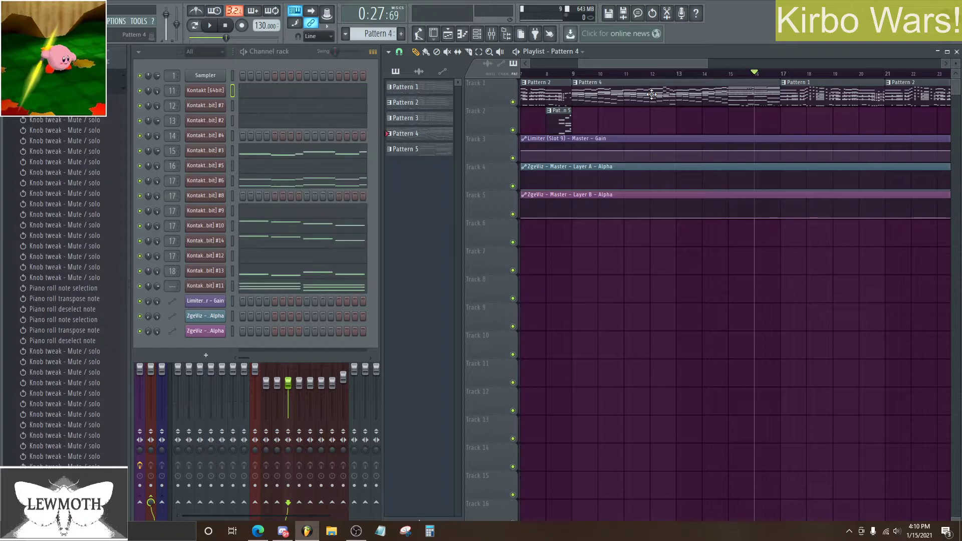
left_click(571, 67)
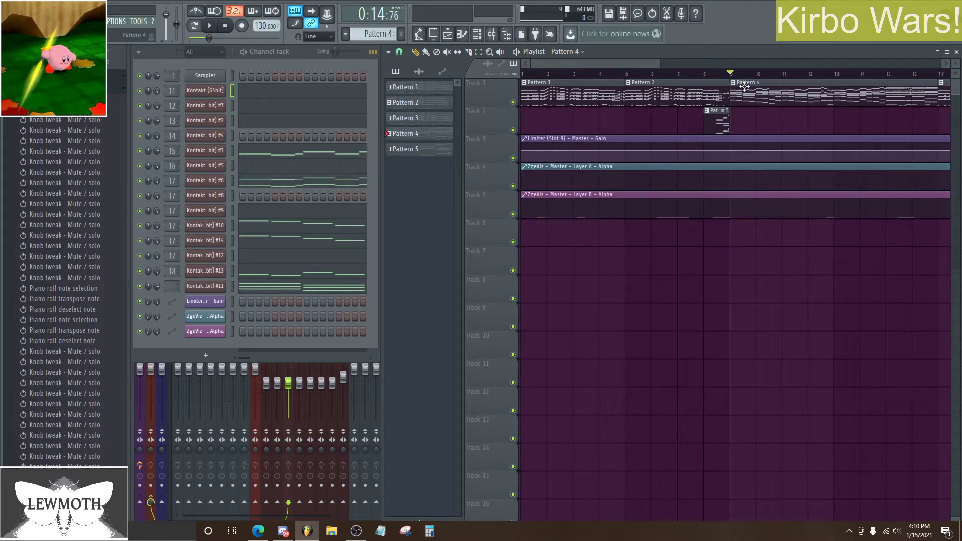
left_click(233, 150)
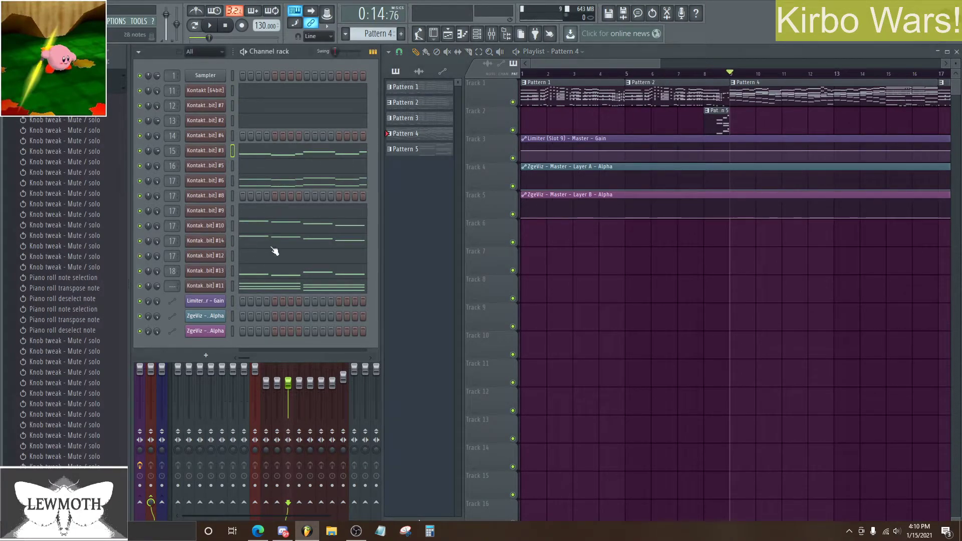
Step: Solo the Kontakt [64bit] #14, #10 and #9 channels in turn, playing Pattern 4 with #10 alone
right_click(146, 247)
left_click(172, 249)
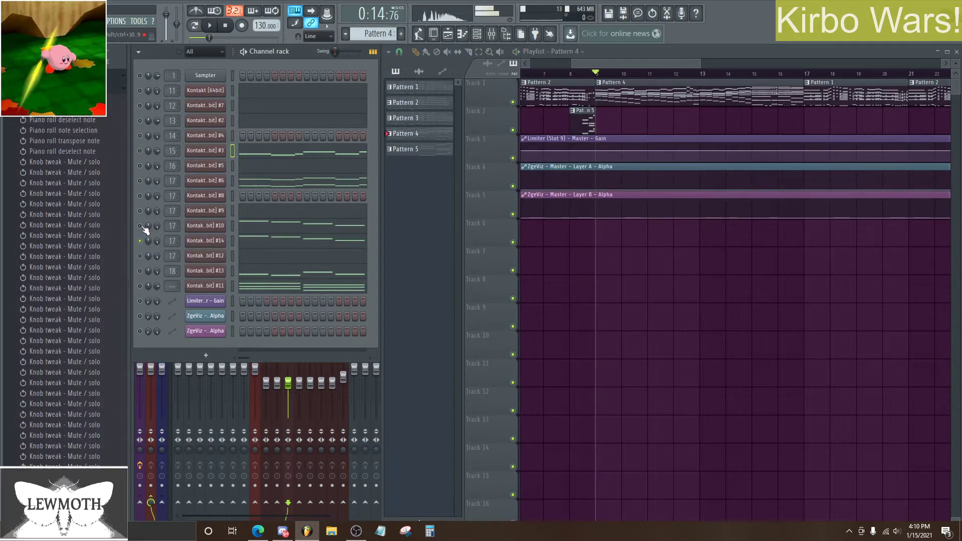
right_click(144, 227)
left_click(156, 228)
key("space")
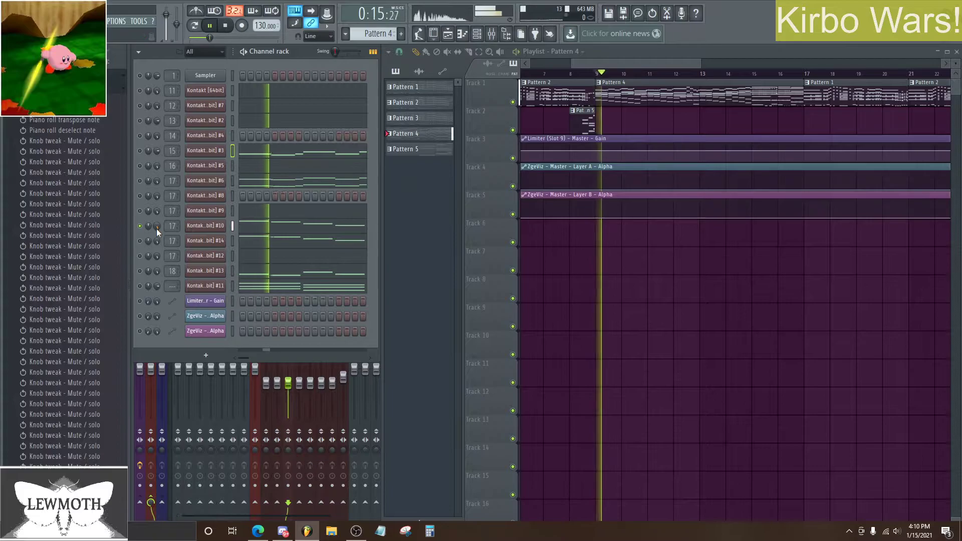
right_click(141, 211)
left_click(150, 215)
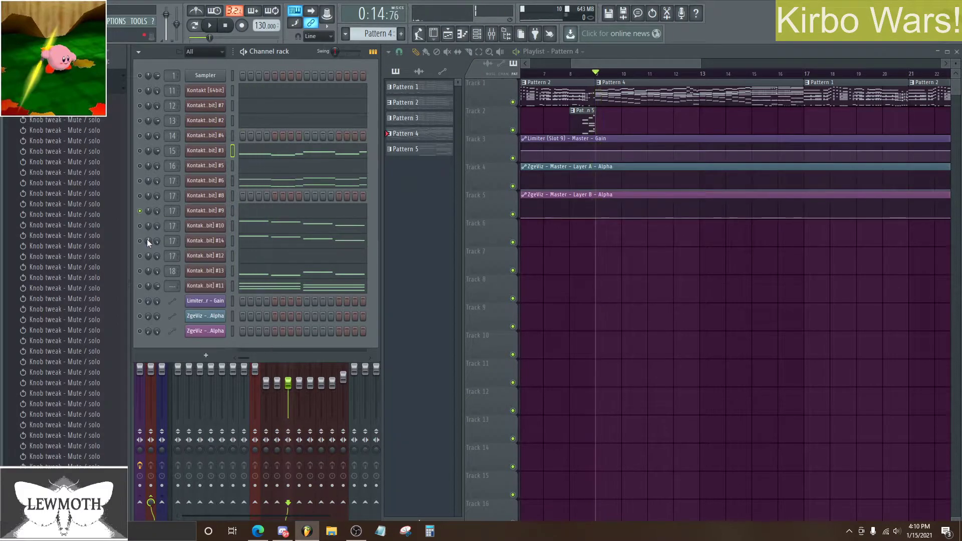
Step: Solo the Kontakt [64bit] #13 channel and play the start of Pattern 4
right_click(140, 271)
left_click(149, 275)
left_click(233, 271)
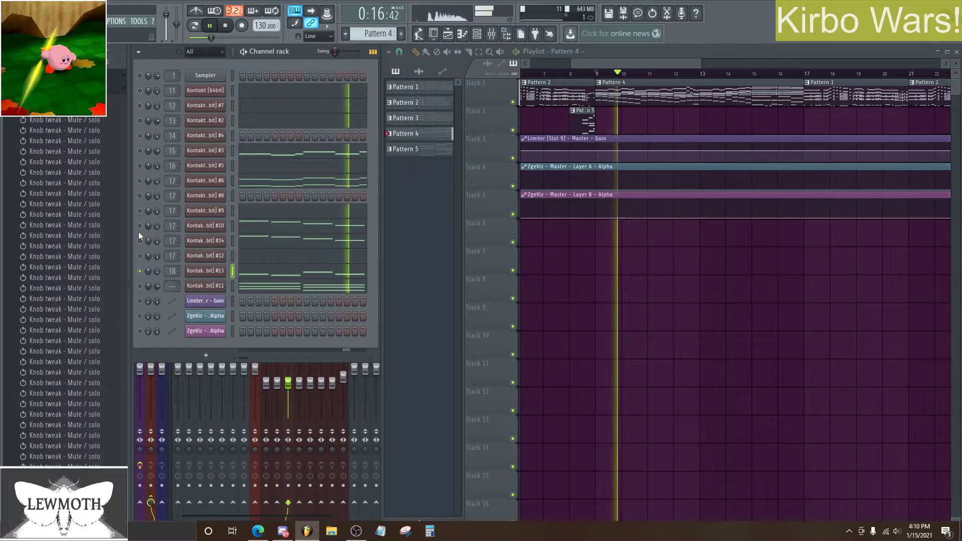
key("space")
Step: Solo the Kontakt [64bit] #14 channel and play Pattern 4 while viewing its notes in the piano roll
right_click(139, 237)
left_click(148, 240)
left_click(233, 241)
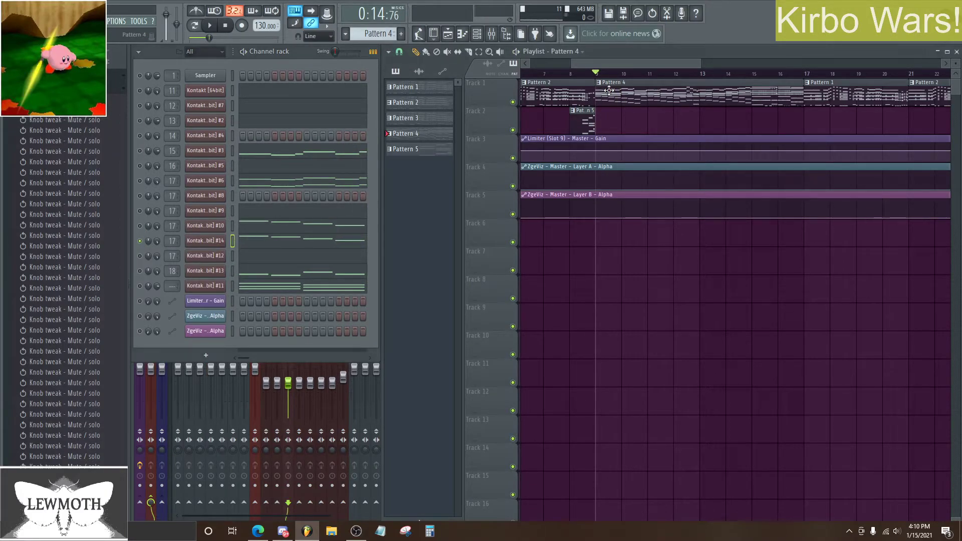
left_click(464, 34)
scroll(497, 125, "down", 4)
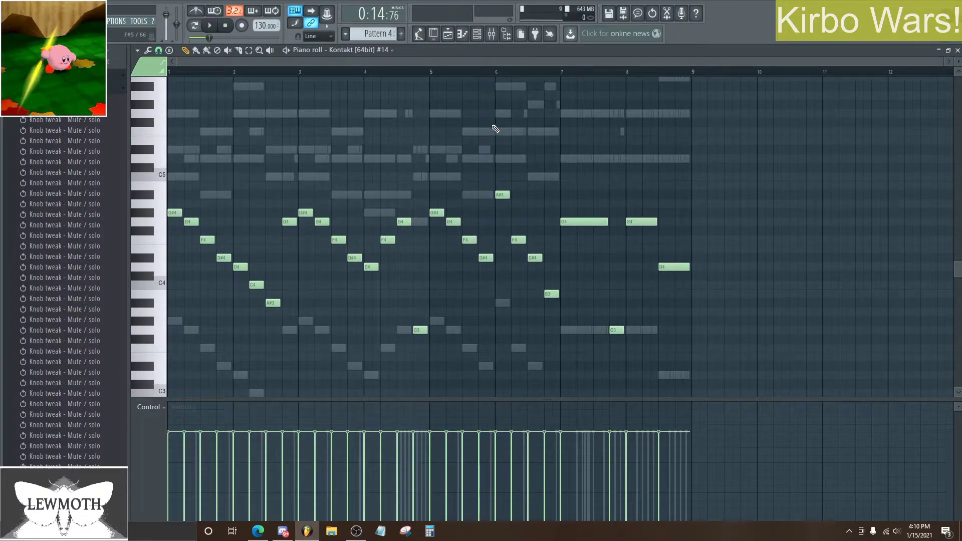
key("space")
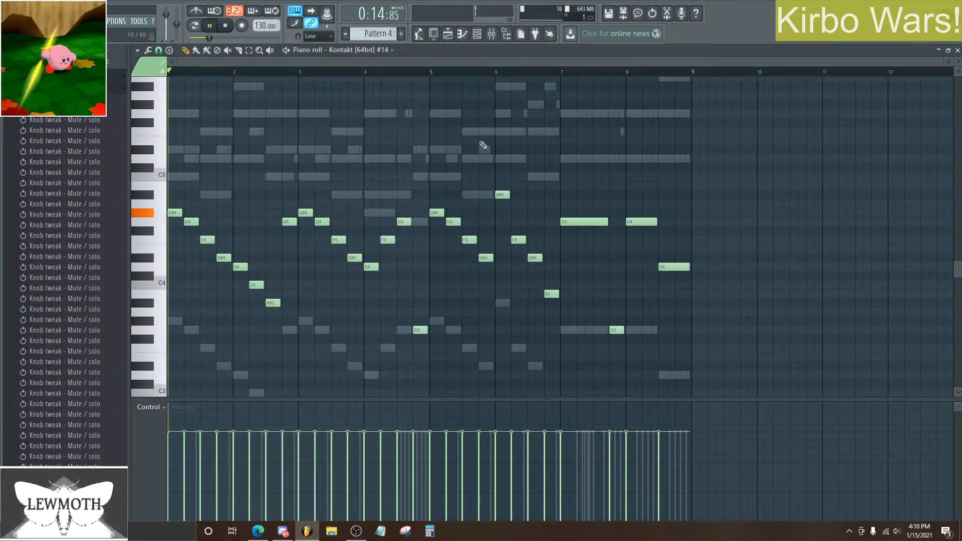
left_click(958, 51)
key("space")
Step: Solo the Kontakt [64bit] #3 channel and play its part in Pattern 4
left_click(140, 151)
key("space")
left_click(232, 151)
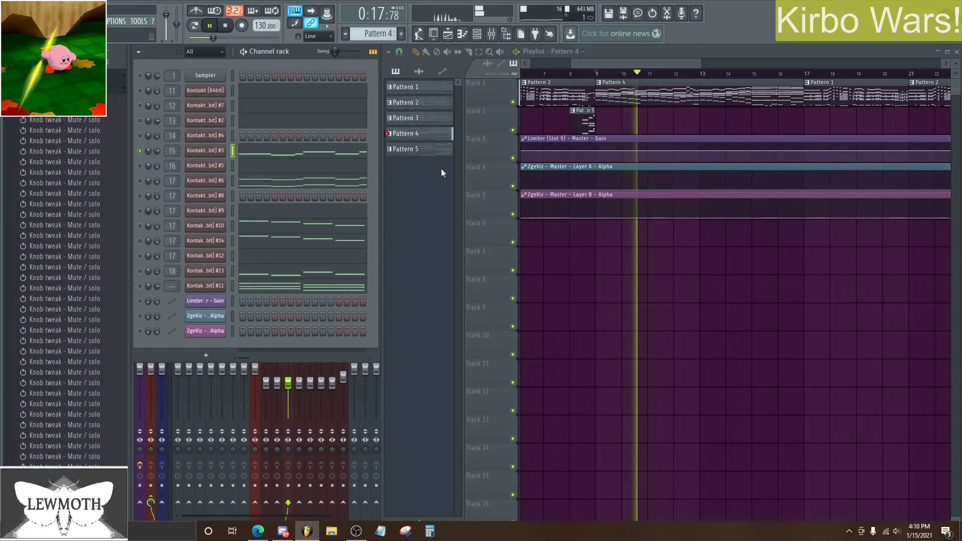
key("space")
Step: Solo the Kontakt [64bit] #6 channel and play Pattern 4 while examining its octave layers in the piano roll
right_click(139, 179)
left_click(149, 184)
left_click(460, 34)
key("space")
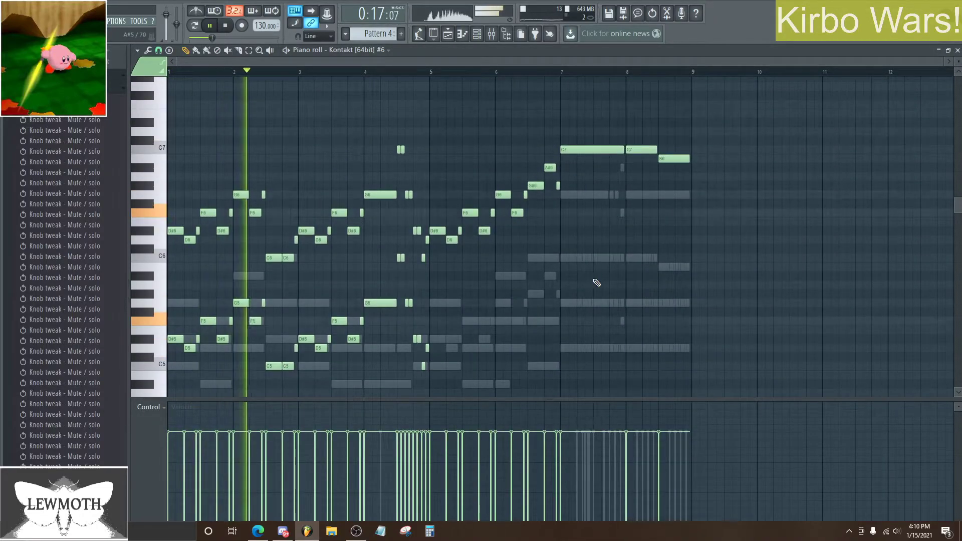
scroll(595, 280, "down", 2)
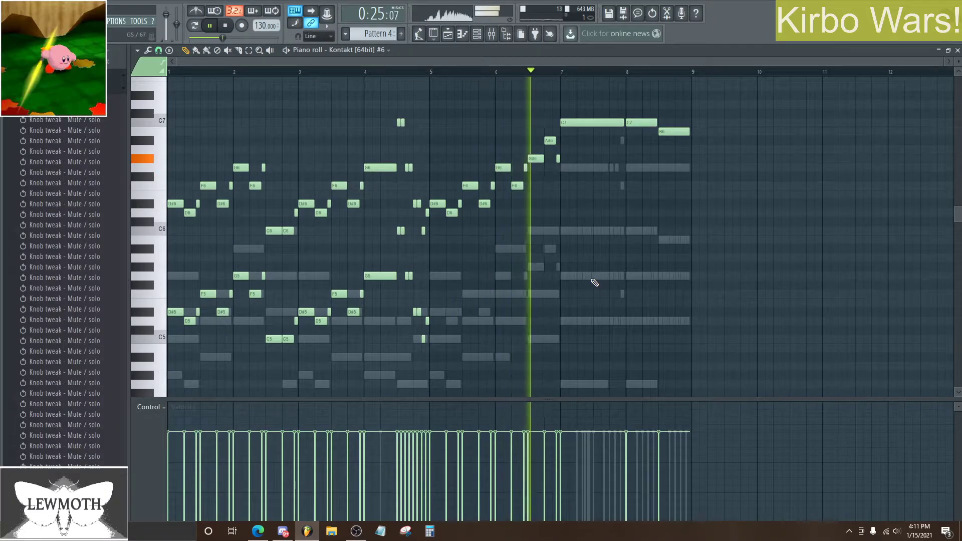
scroll(641, 286, "up", 3)
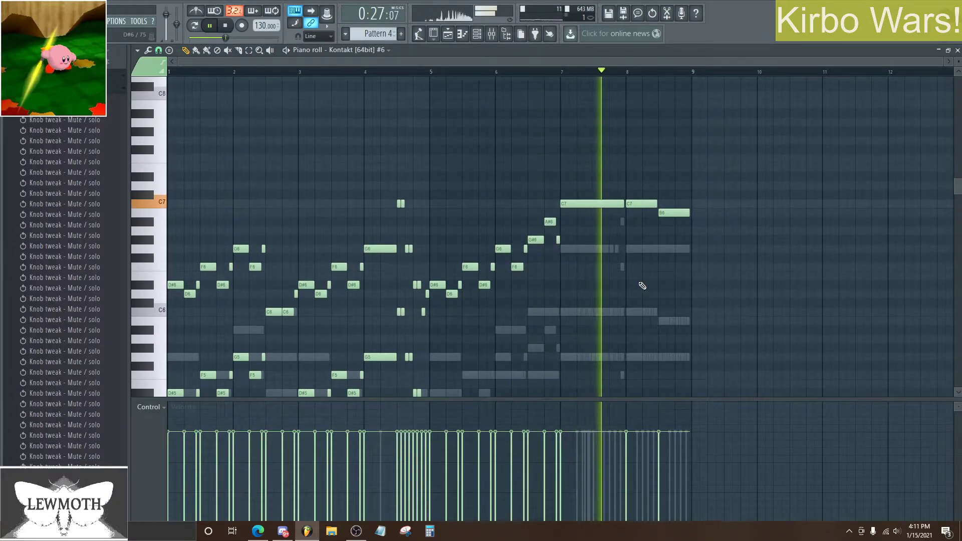
key("space")
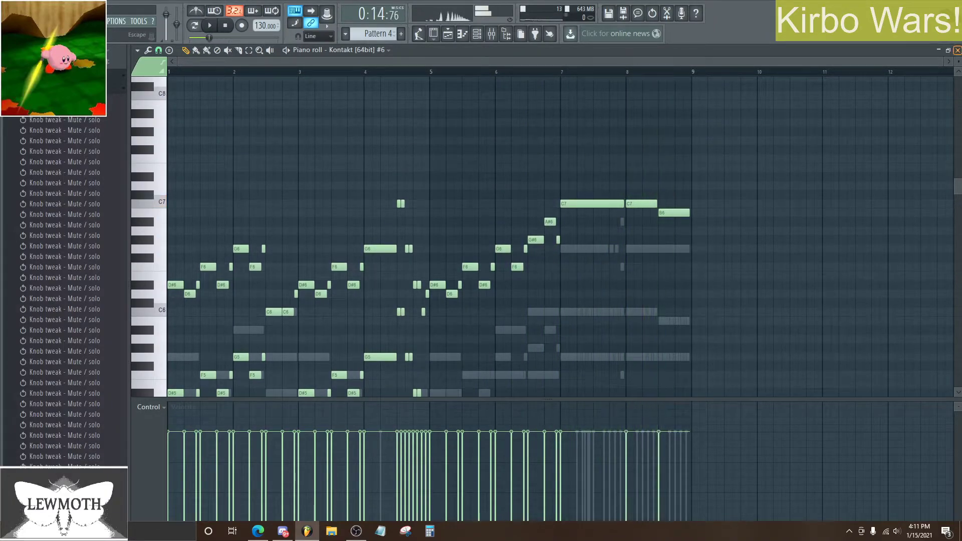
left_click(958, 50)
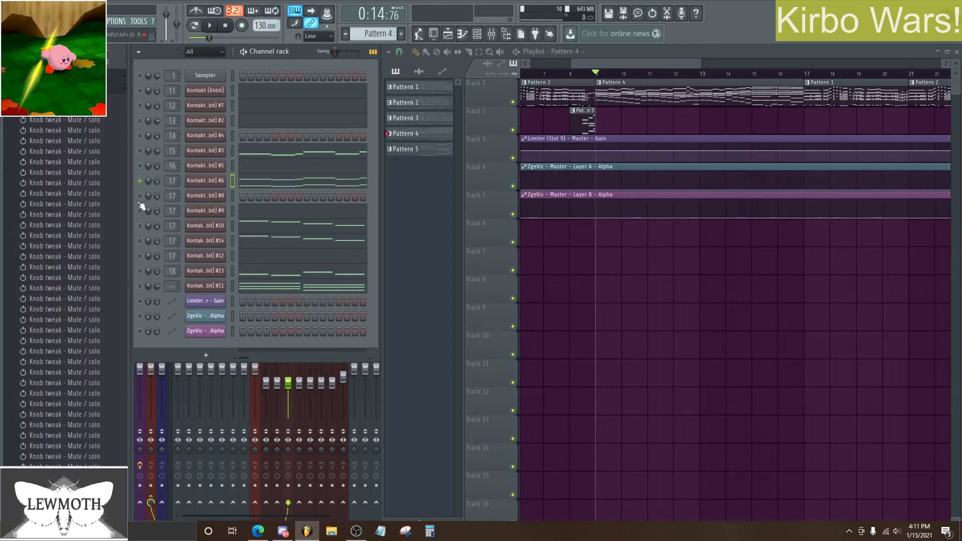
Step: Solo the Kontakt [64bit] #5 channel for a brief playback of Pattern 4, and return the solo to #6
right_click(138, 167)
left_click(152, 170)
key("space")
key("space")
right_click(140, 182)
left_click(152, 187)
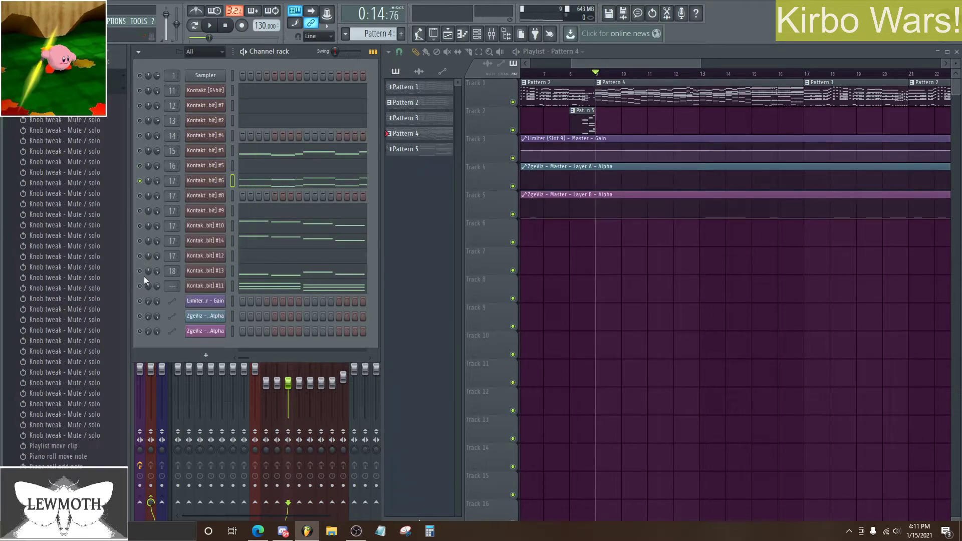
Step: Solo the Kontakt [64bit] #14 channel and play a brief passage of Pattern 4
right_click(140, 241)
left_click(151, 248)
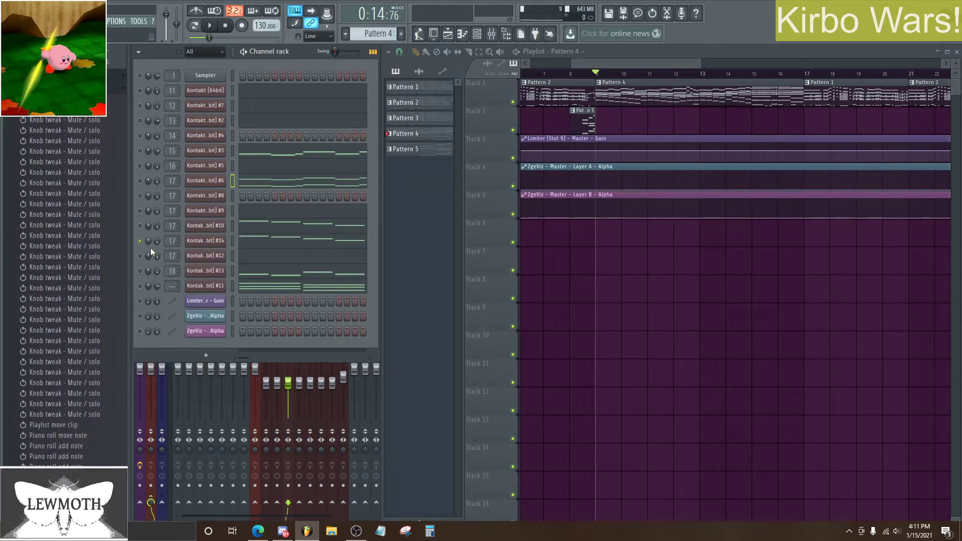
key("space")
key("space")
Step: Solo the Kontakt [64bit] #10 channel, play Pattern 4 and examine its notes against the other layers in the piano roll
right_click(141, 226)
left_click(150, 233)
key("space")
left_click(241, 227)
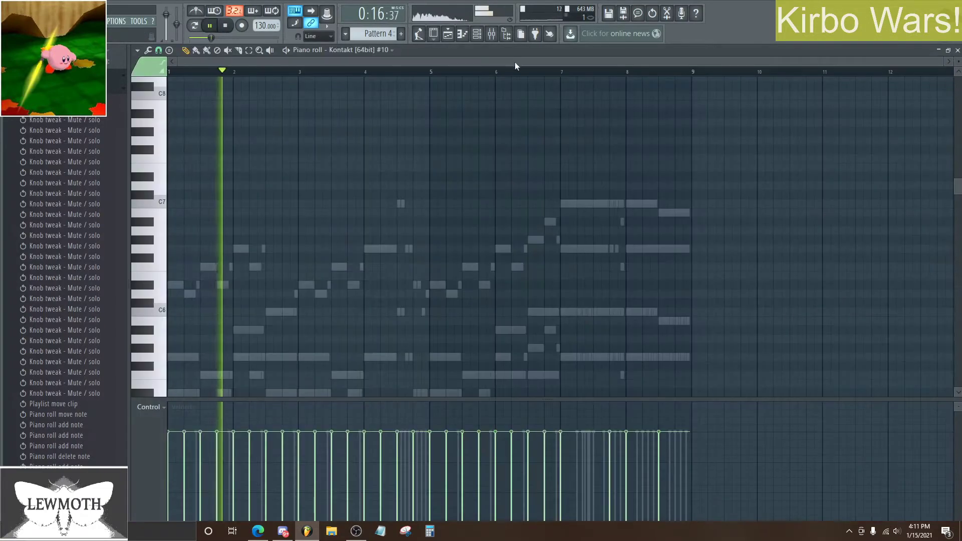
scroll(434, 217, "down", 10)
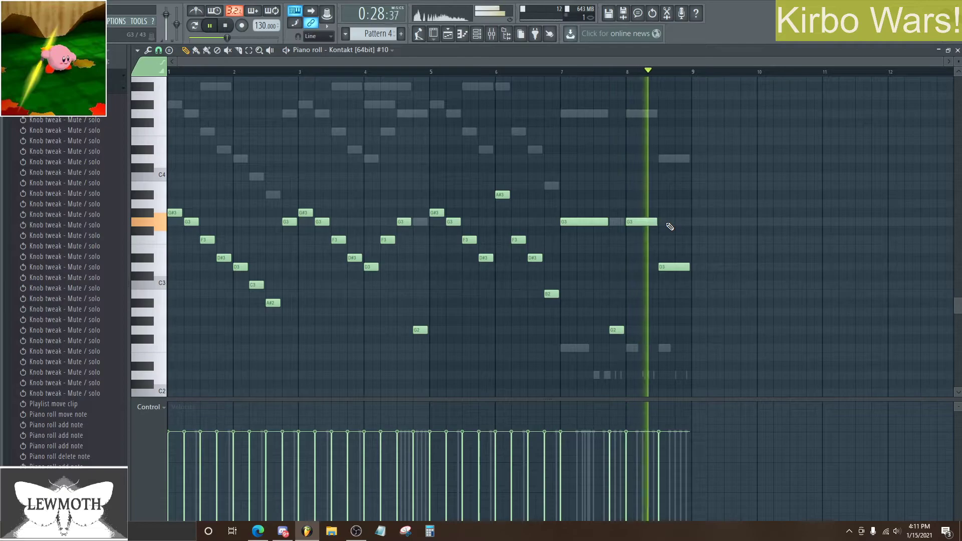
key("space")
scroll(670, 227, "up", 1)
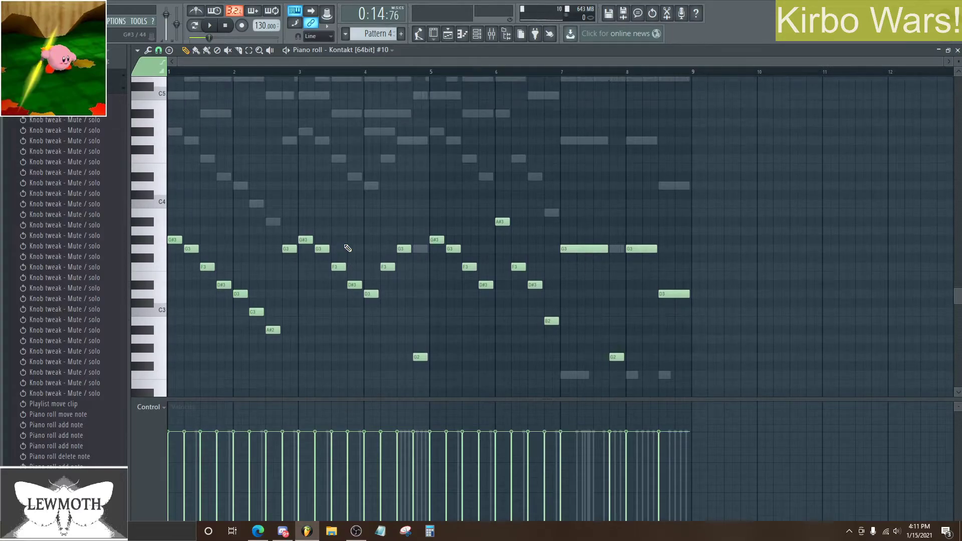
scroll(174, 256, "up", 1)
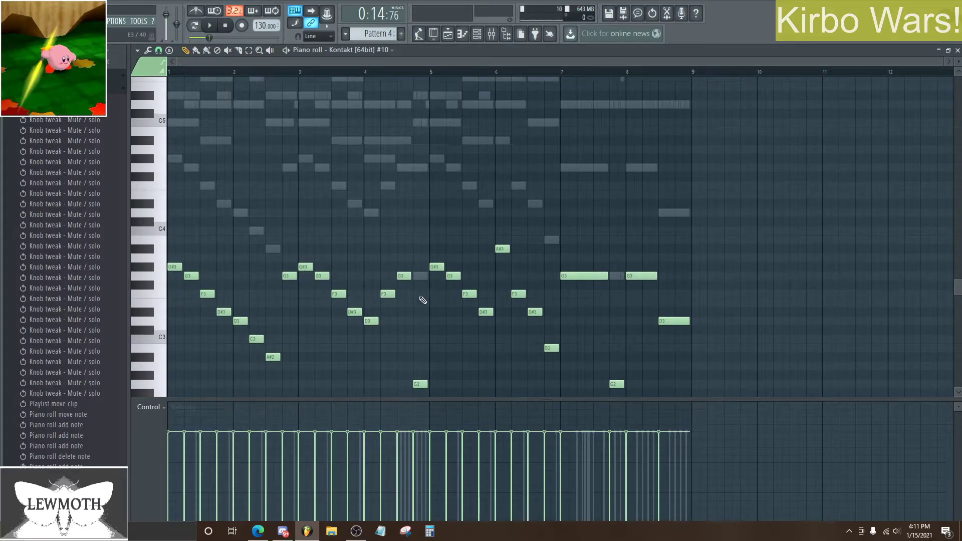
scroll(429, 333, "down", 1)
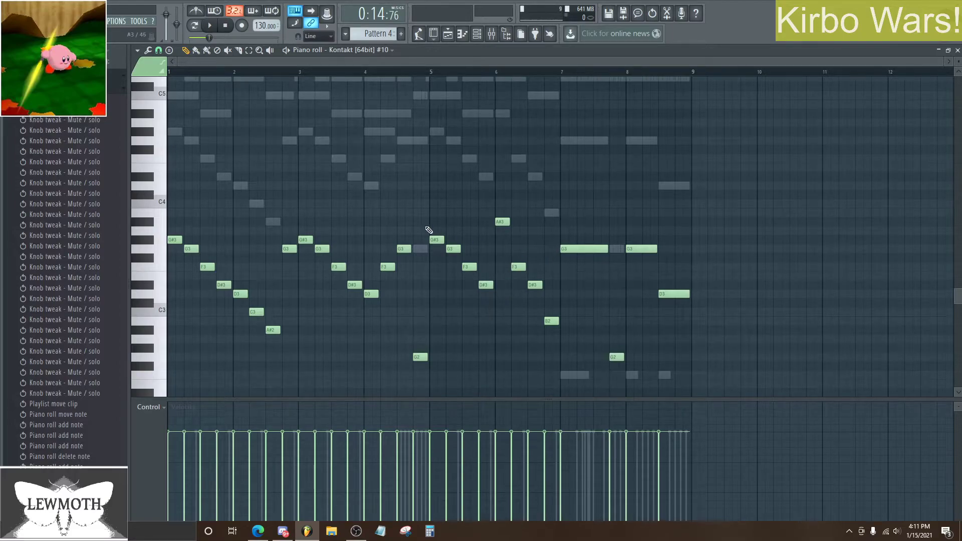
left_click(957, 52)
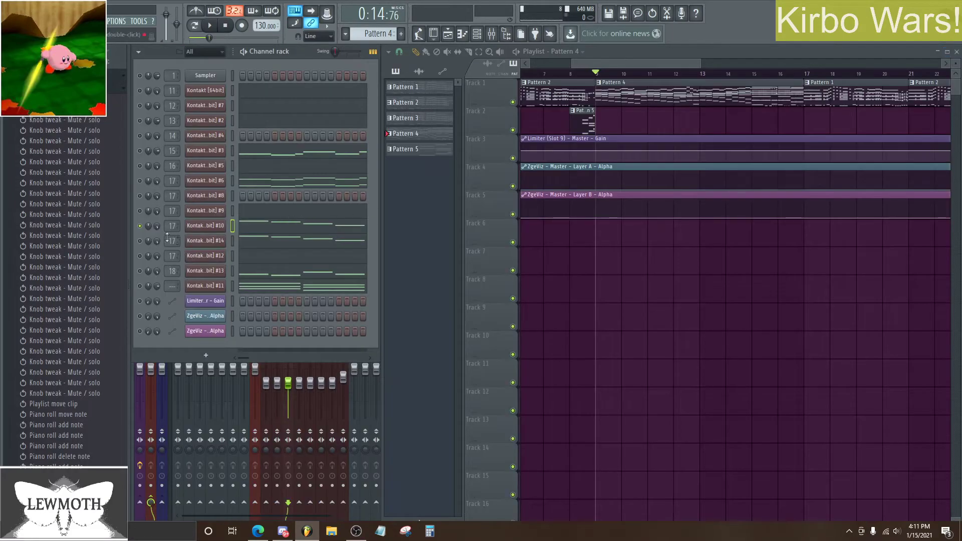
Step: Enable the Kontakt [64bit] #14 channel alongside #10 and look at the instrument loaded in #14
right_click(141, 242)
left_click(192, 230)
left_click(141, 241)
left_click(232, 242)
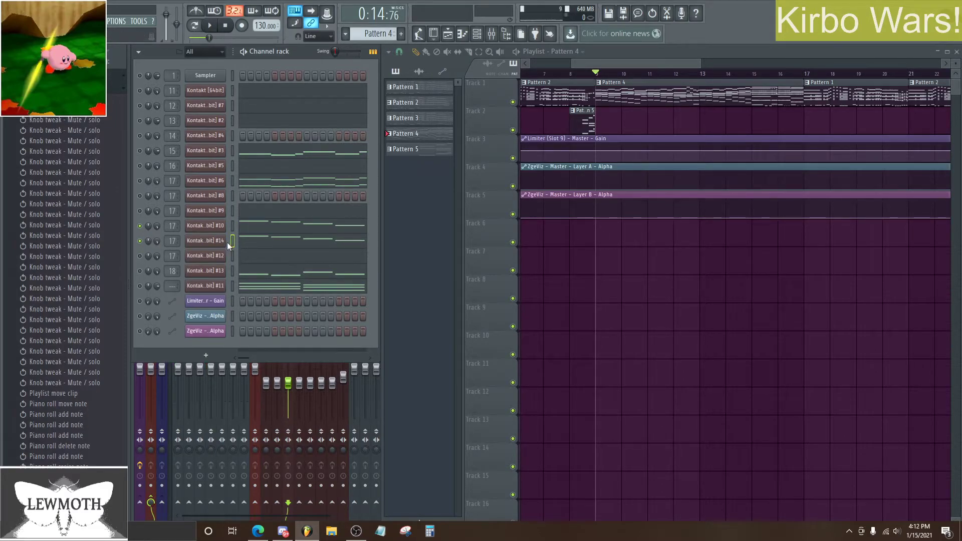
left_click(215, 247)
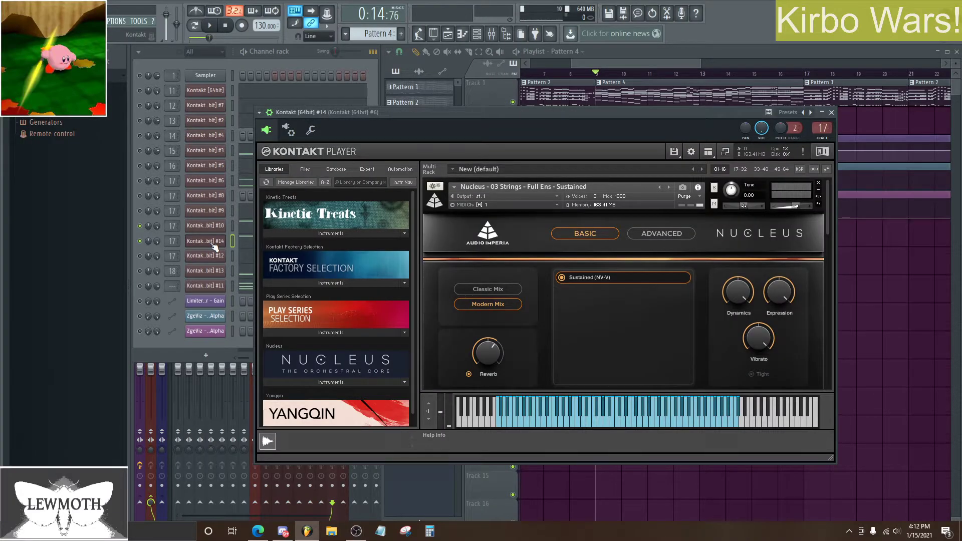
left_click(215, 247)
Step: Solo the Kontakt [64bit] #14 channel for a short playback, and play it together with #10
right_click(138, 242)
left_click(148, 247)
key("space")
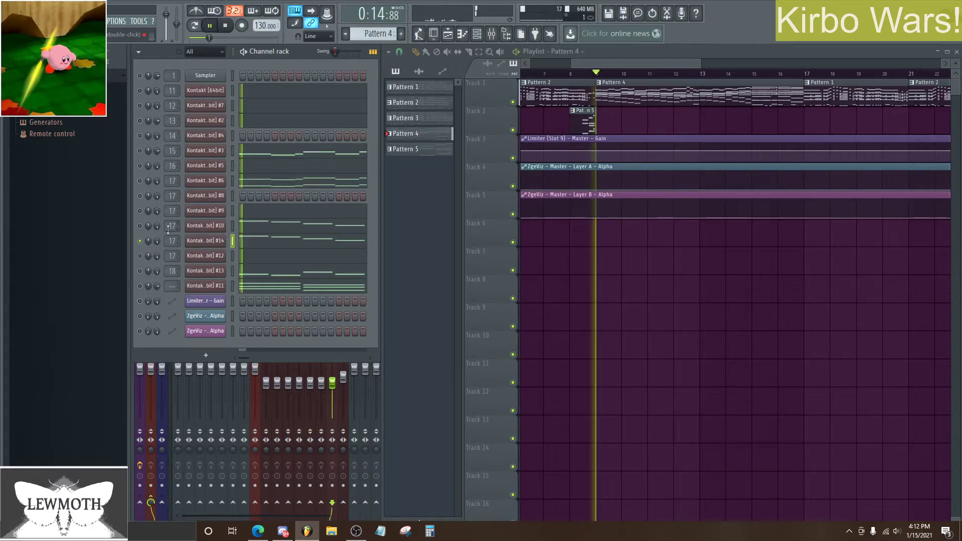
key("space")
left_click(140, 226)
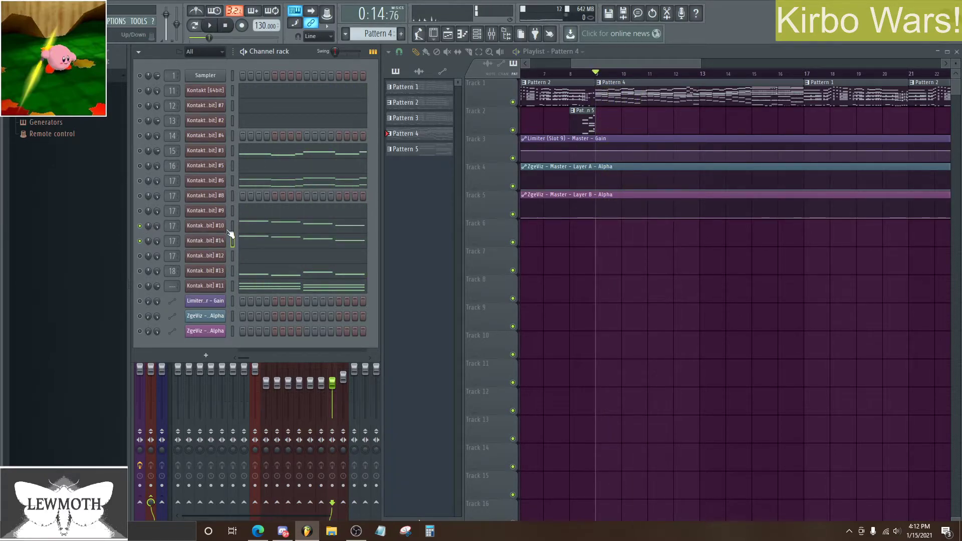
key("space")
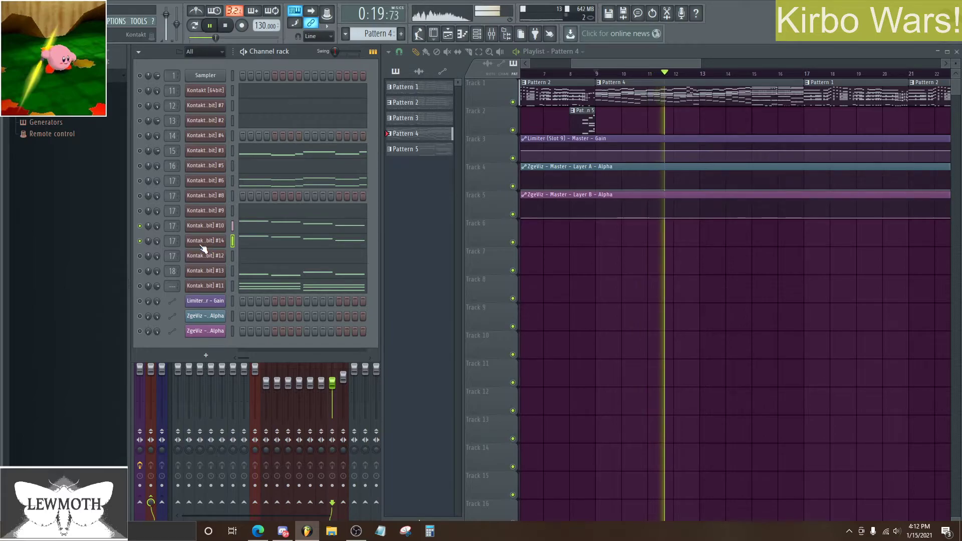
Step: Toggle the Kontakt [64bit] #14 channel during Pattern 4 playback to compare #10 with and without it
left_click(140, 242)
key("space")
key("space")
left_click(140, 242)
key("space")
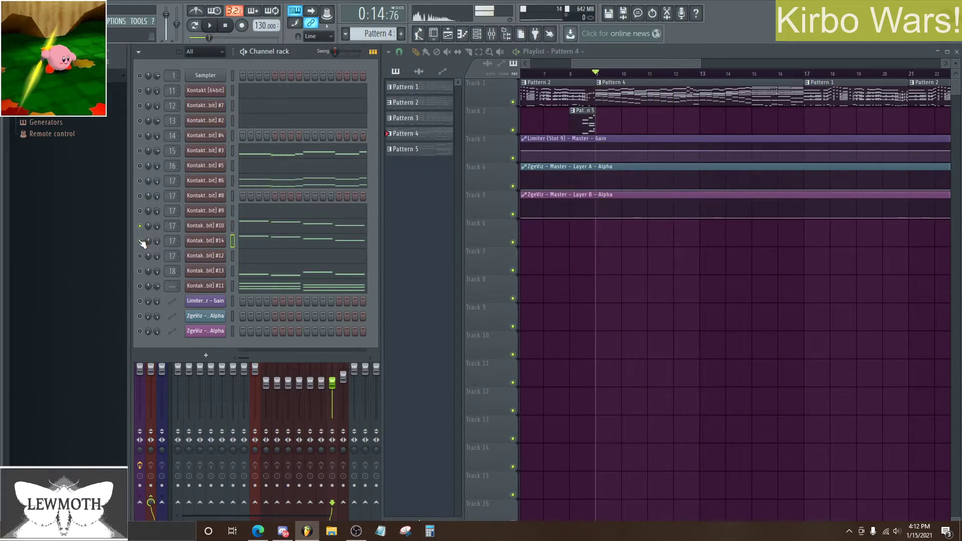
Step: Solo the Kontakt [64bit] #12 channel, switch the solo to #13 and start playing Pattern 4
right_click(140, 256)
left_click(146, 262)
right_click(140, 271)
left_click(146, 277)
key("space")
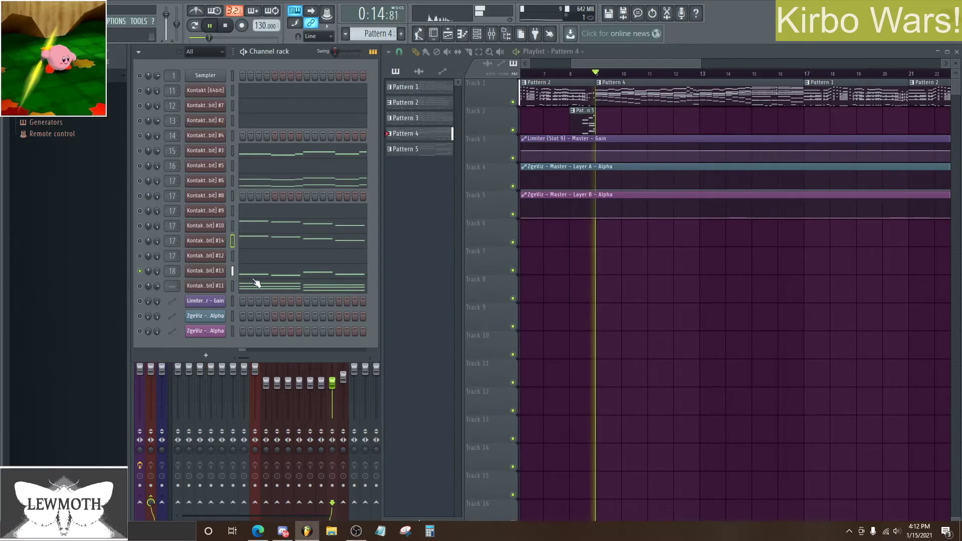
Step: Examine the Kontakt [64bit] #13 notes in the piano roll against the other layers and play its part
left_click(462, 35)
scroll(413, 242, "up", 7)
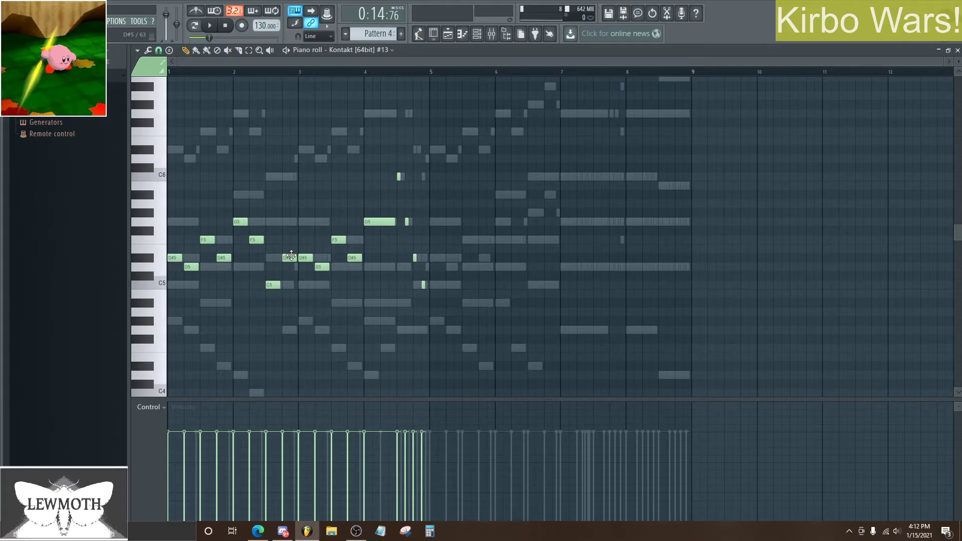
scroll(224, 212, "up", 3)
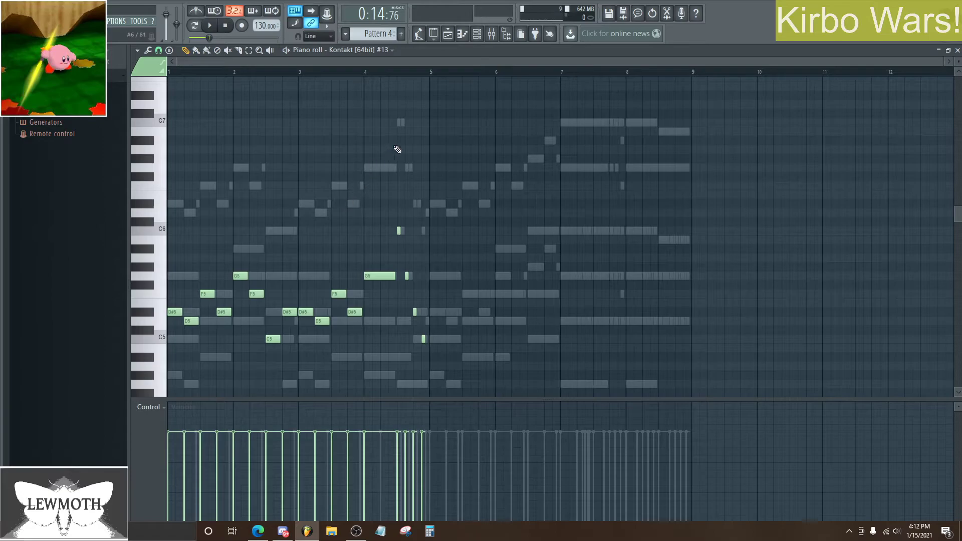
scroll(203, 202, "down", 1)
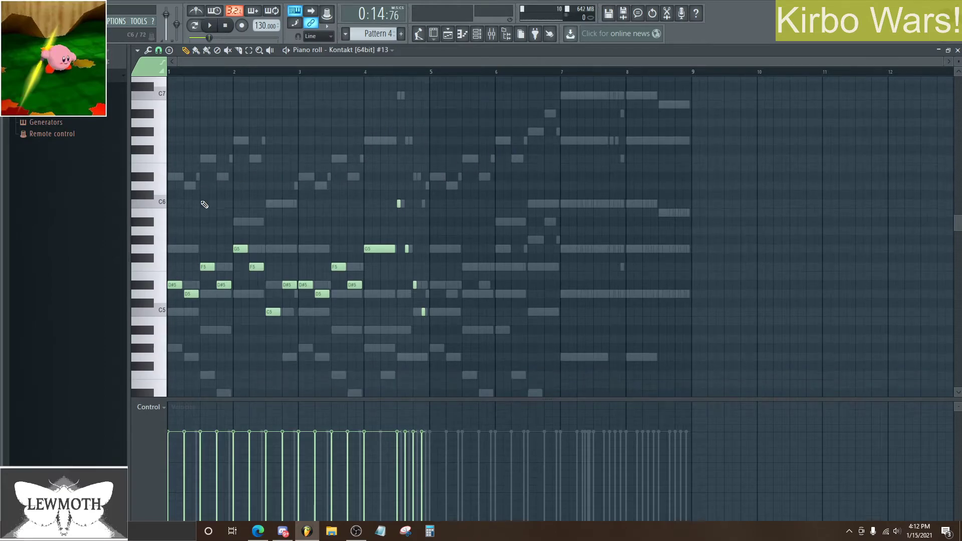
scroll(326, 196, "down", 1)
scroll(326, 195, "up", 2)
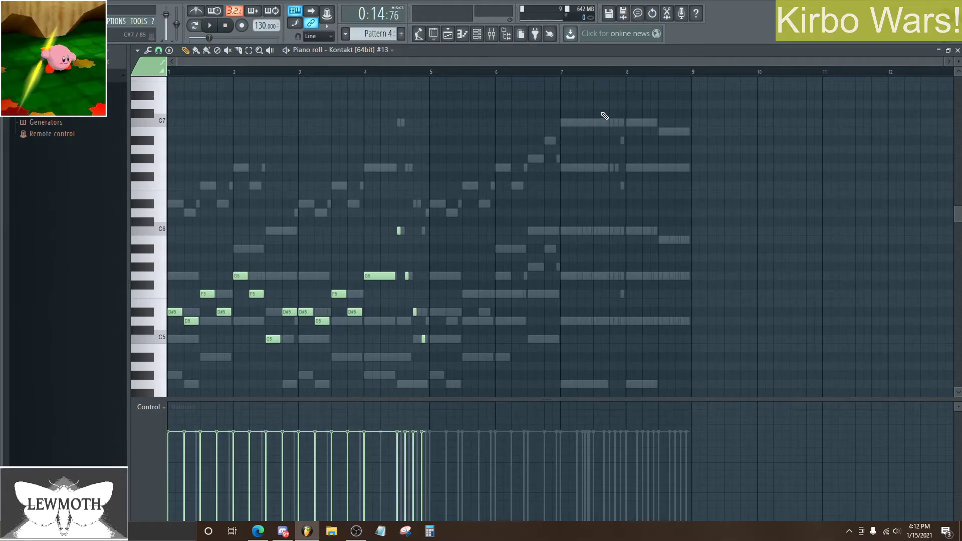
scroll(230, 275, "down", 1)
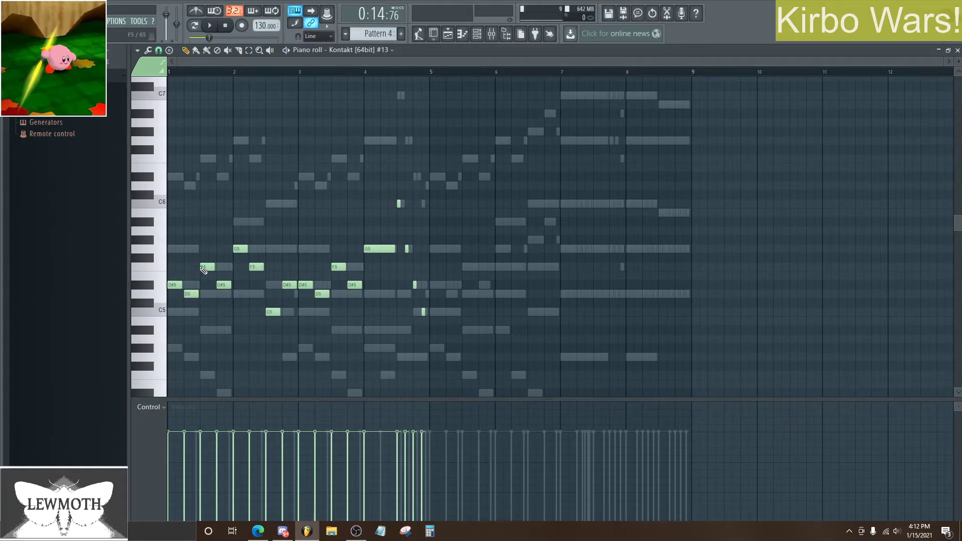
key("space")
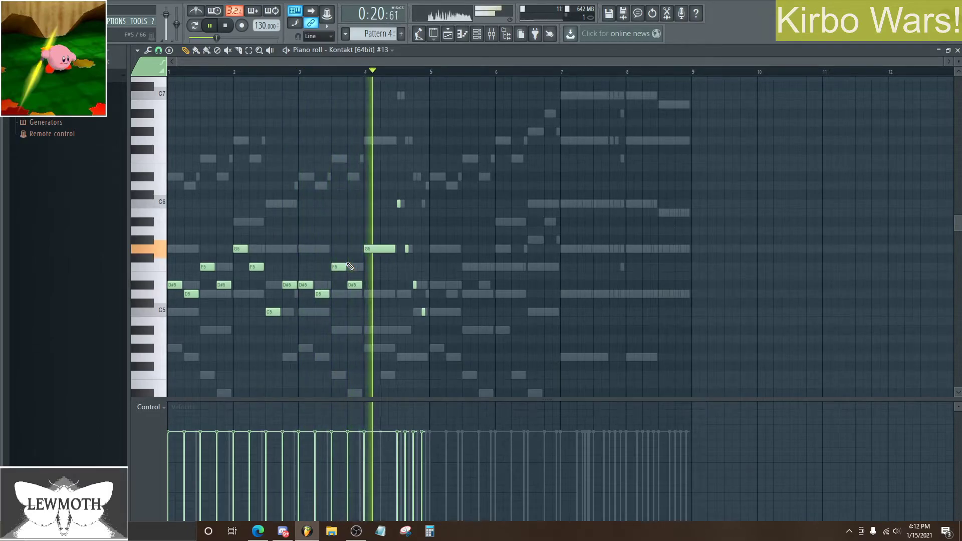
key("space")
Step: Try D5 for the D#5 note at the end of bar 2, play that passage, and return the note to D#5
scroll(286, 248, "down", 2)
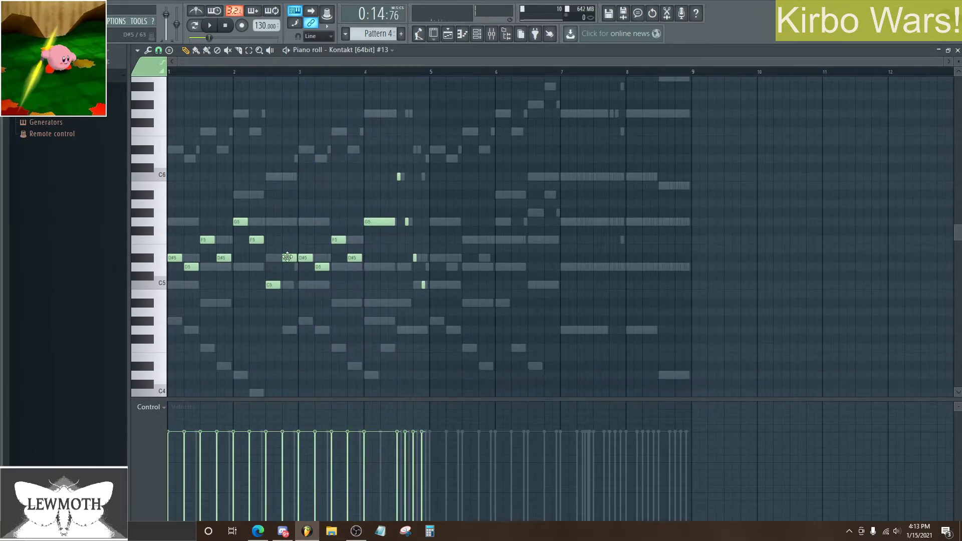
left_click_drag(285, 254, 291, 268)
left_click(265, 73)
key("space")
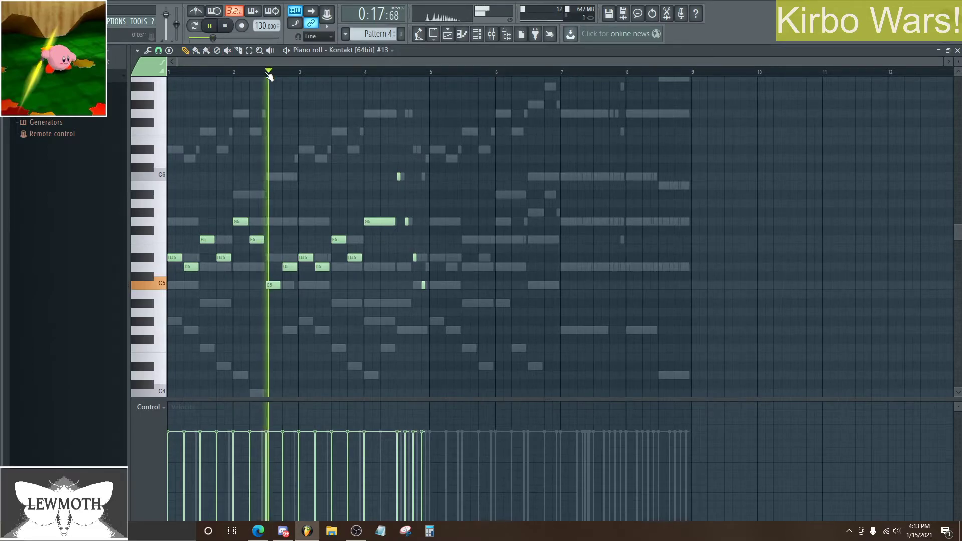
left_click_drag(291, 264, 290, 254)
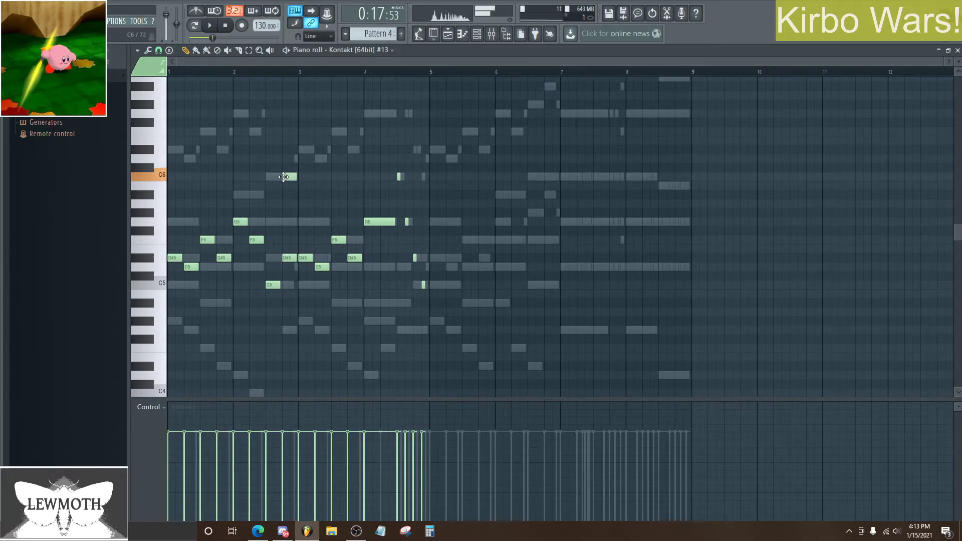
Step: Lower the last note of bar 2 to D5 for comparison, delete it, and put back a D#5 note
scroll(293, 186, "up", 3)
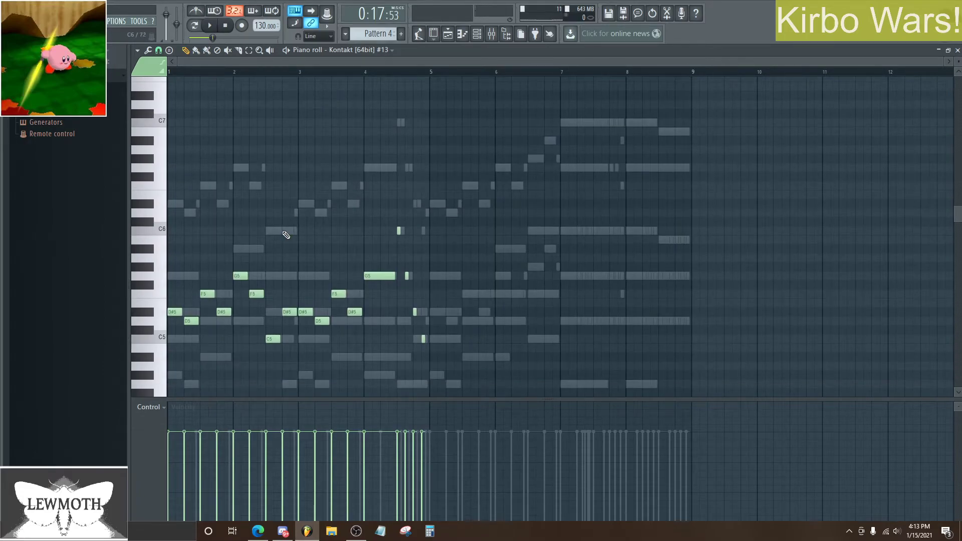
scroll(290, 235, "down", 1)
left_click_drag(293, 284, 291, 295)
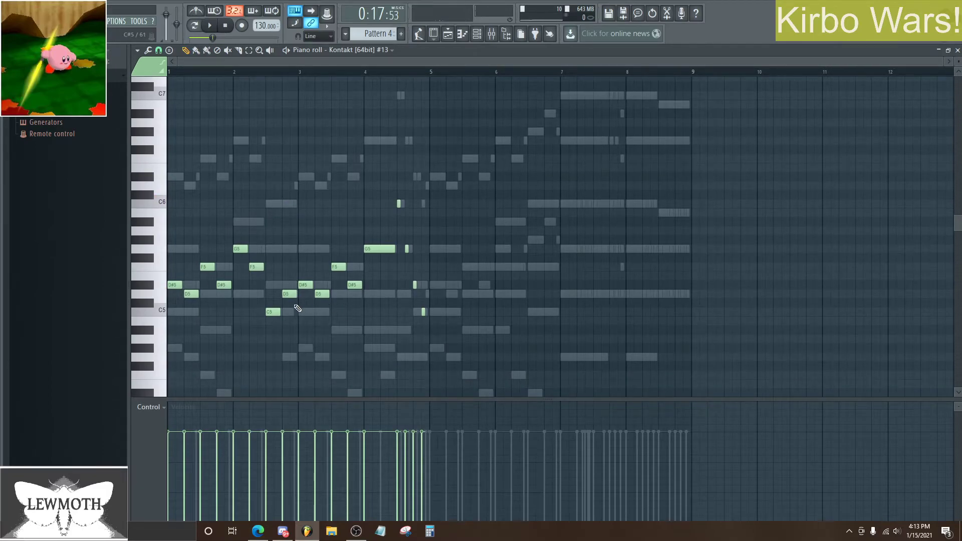
right_click(290, 294)
left_click(289, 285)
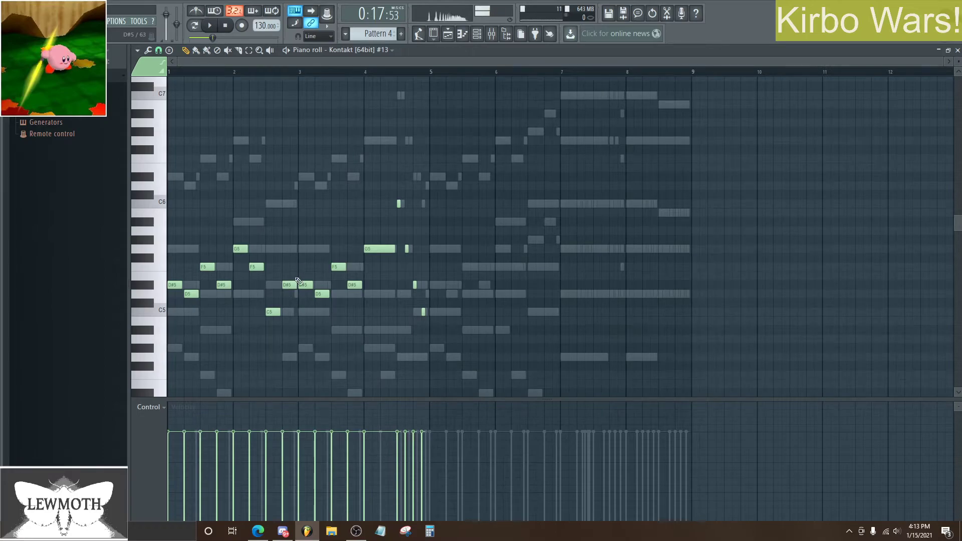
Step: Sound the D#5 note at the end of bar 2, place and delete a test note in bar 1, and close the piano roll
scroll(310, 216, "down", 3)
scroll(314, 204, "up", 1)
scroll(306, 221, "up", 1)
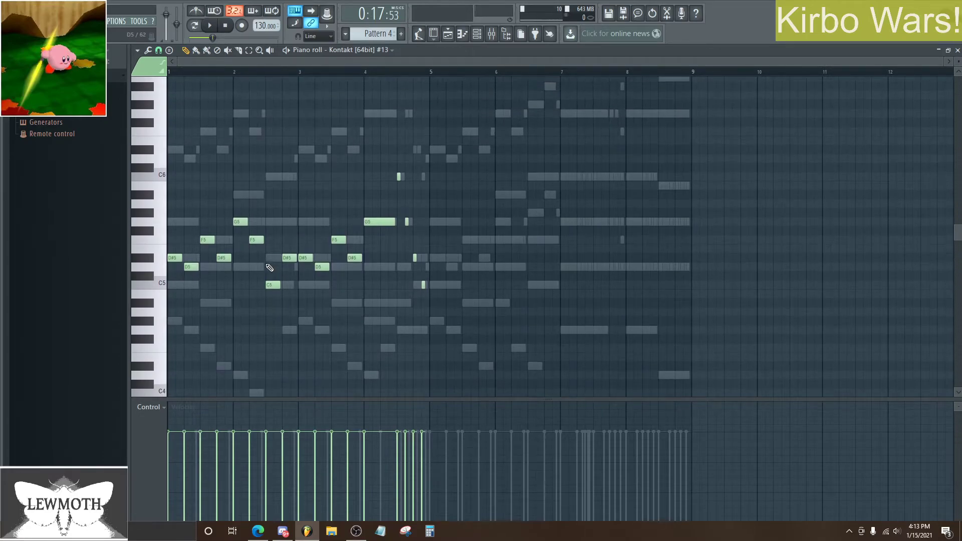
left_click(288, 259)
mouse_move(190, 260)
left_mouse_down()
mouse_move(191, 331)
mouse_move(179, 266)
mouse_move(205, 257)
left_mouse_up()
right_click(206, 259)
left_click(958, 50)
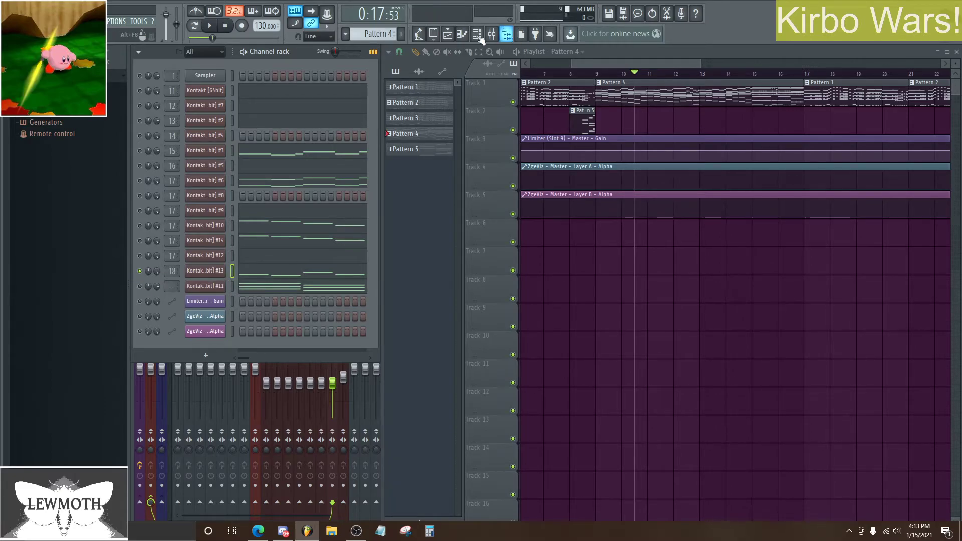
Step: Reopen the #13 piano roll and alternately place and delete test notes on C5 and G5 at the start of bar 1
left_click(462, 33)
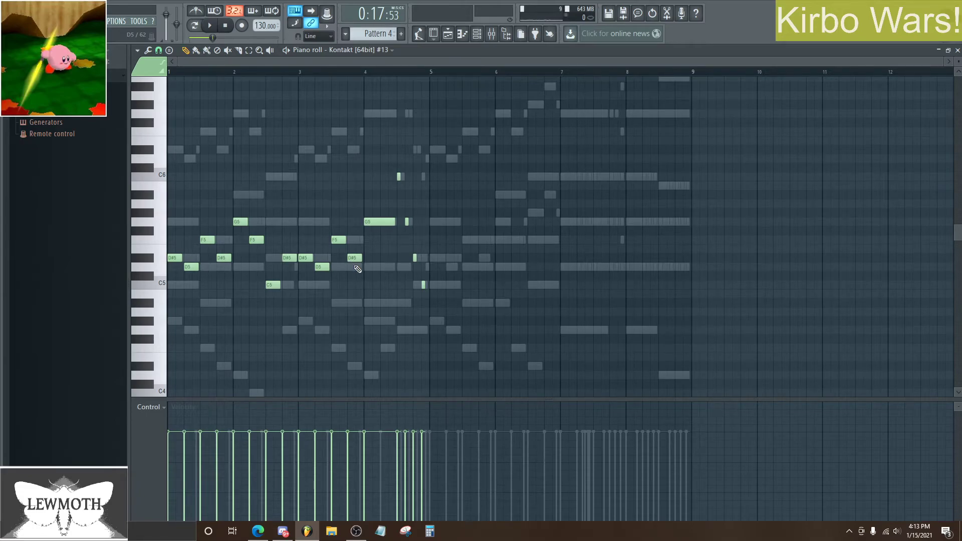
left_click_drag(181, 287, 168, 288)
right_click(174, 287)
left_click_drag(172, 215, 164, 223)
right_click(172, 223)
left_click_drag(174, 287, 168, 286)
right_click(174, 286)
left_click_drag(172, 223, 158, 224)
right_click(171, 223)
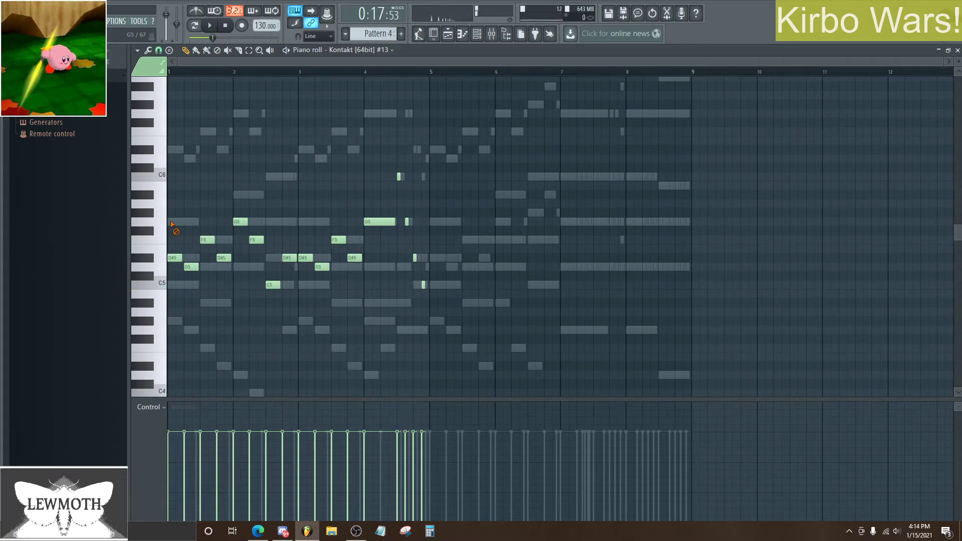
left_click_drag(175, 285, 164, 290)
right_click(175, 285)
Step: Swap the D#5 note at the end of bar 2 for a D5 test note, and restore the D#5
left_click(290, 259)
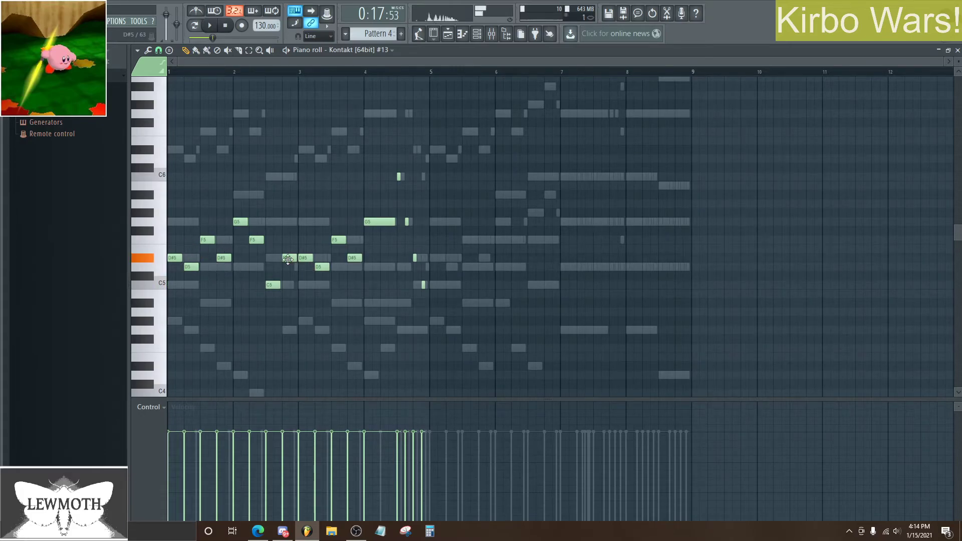
right_click(289, 260)
left_click(284, 266)
right_click(285, 266)
left_click(286, 259)
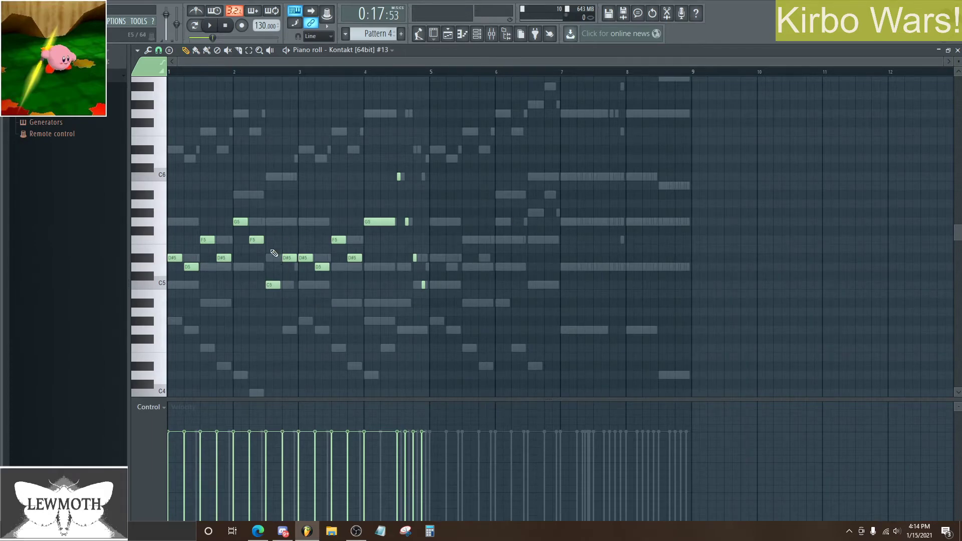
Step: Close the piano roll and return the playback position to the start of the Pattern 4 clip in the playlist
left_click(958, 50)
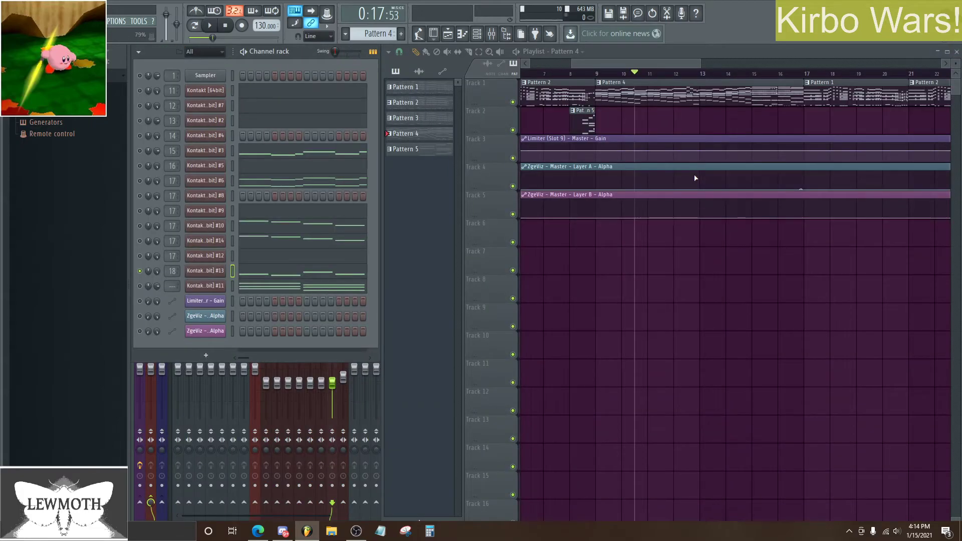
left_click(597, 74)
left_click_drag(636, 63, 641, 62)
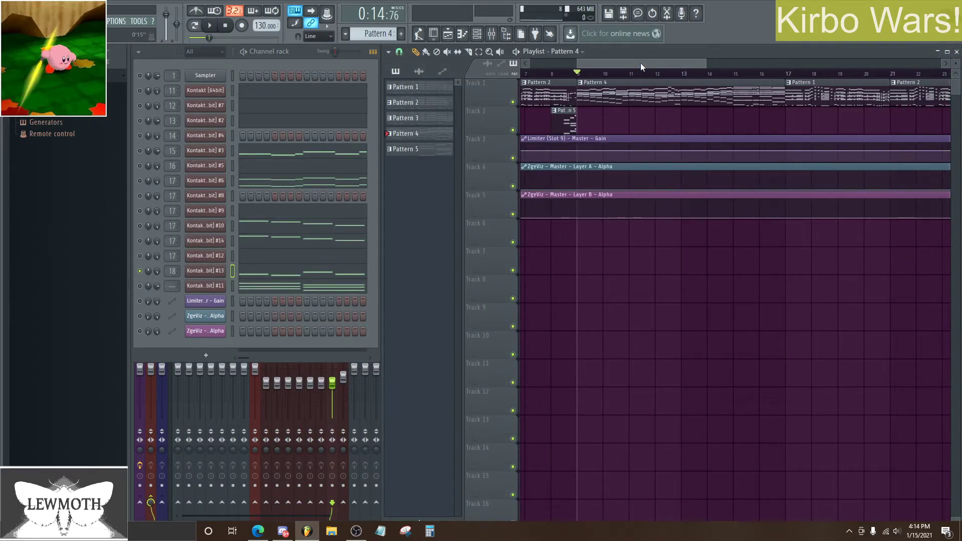
left_click_drag(641, 62, 642, 62)
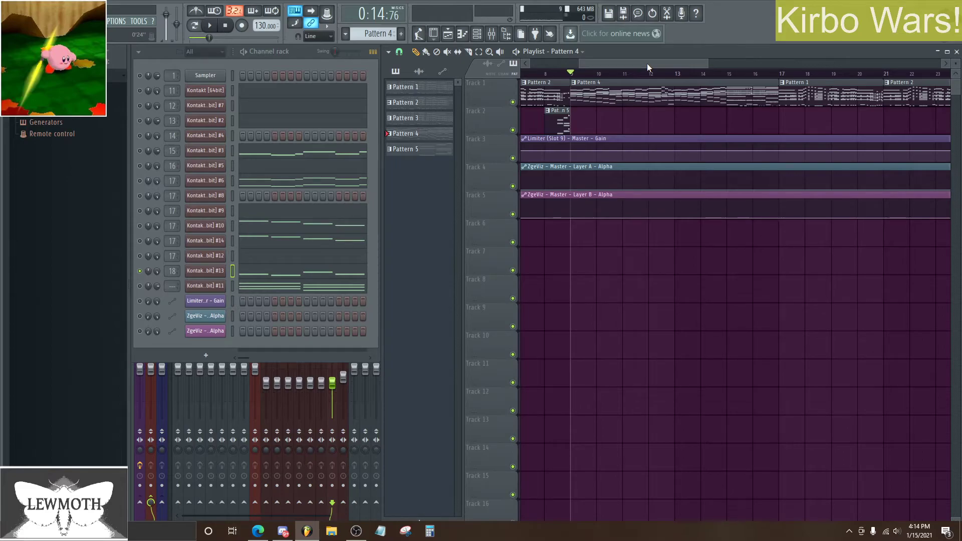
Step: Solo Kontakt #11, open its piano roll, and play through its Pattern 4 chords
mouse_move(648, 63)
left_mouse_down()
mouse_move(640, 64)
mouse_move(651, 63)
left_mouse_up()
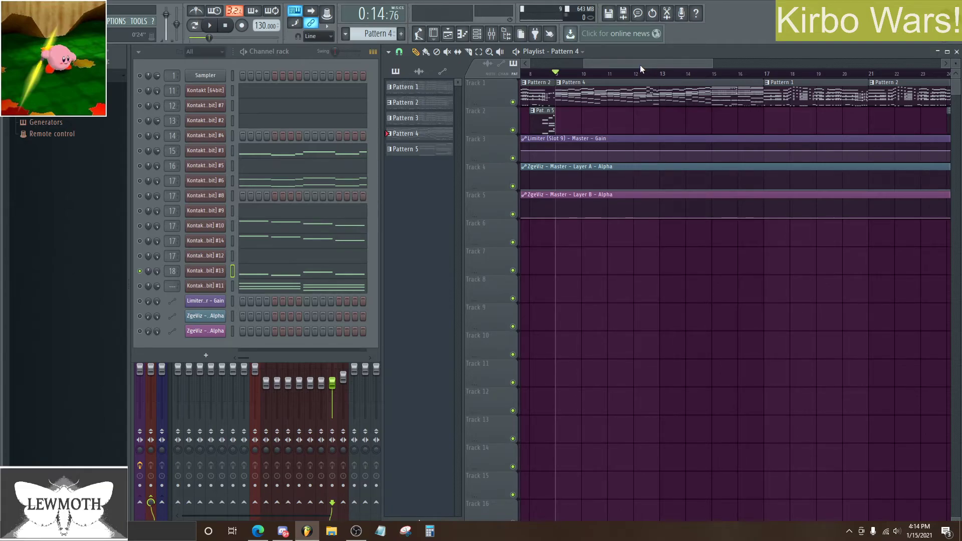
right_click(138, 288)
left_click(200, 293)
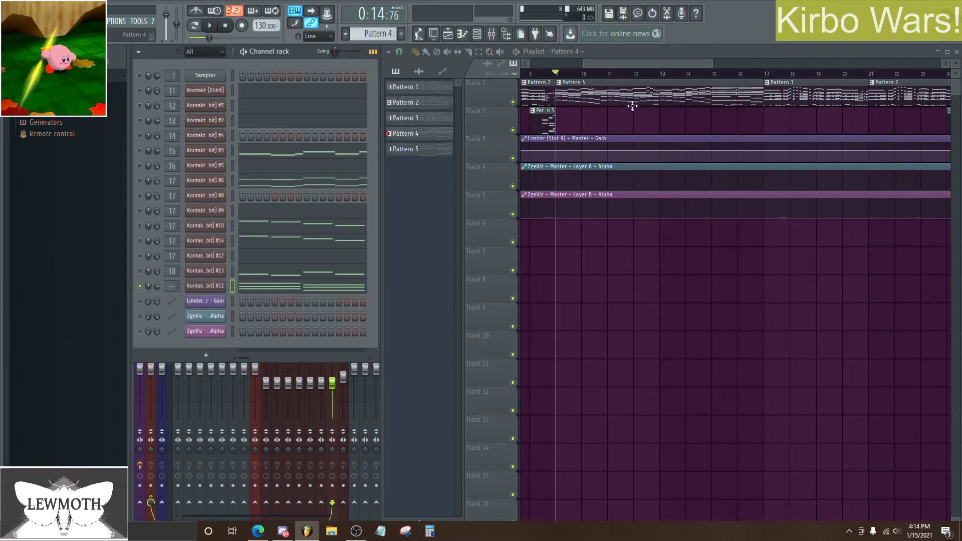
left_click(463, 34)
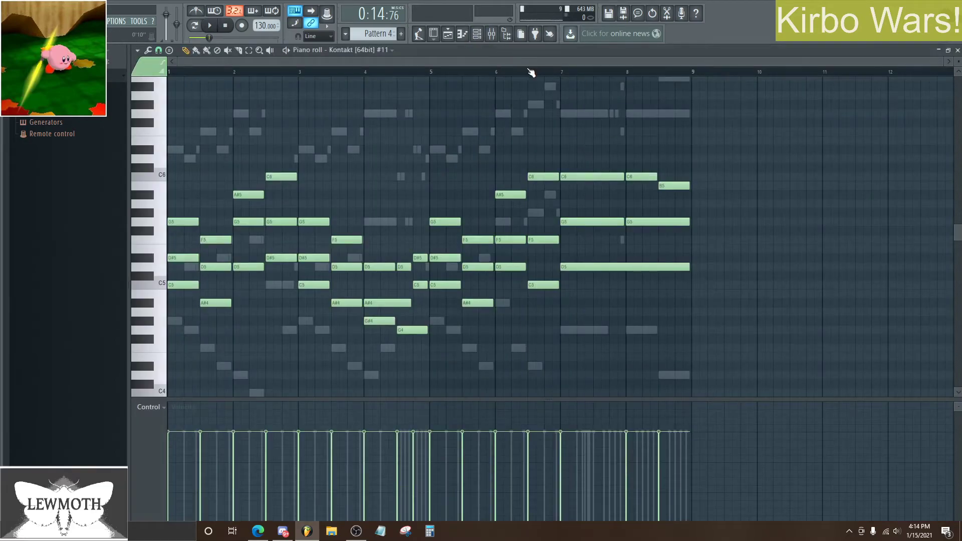
scroll(554, 219, "up", 2)
scroll(553, 188, "down", 2)
key("space")
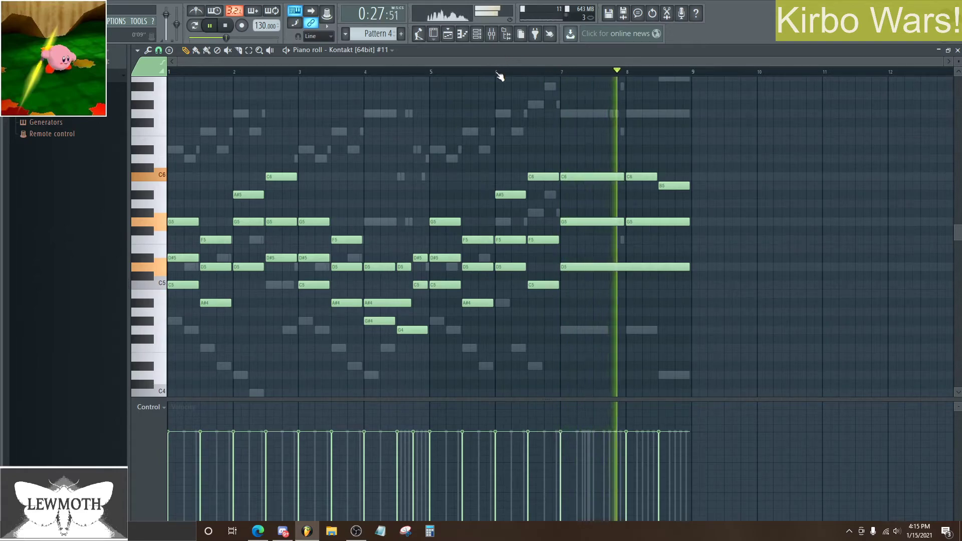
key("space")
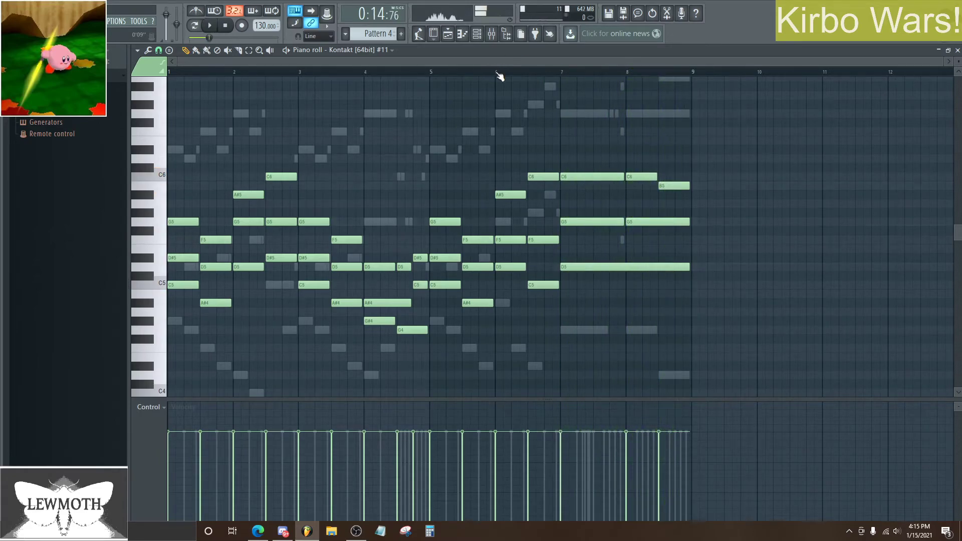
Step: Replay the #11 chords from around bars 5 and 6, auditioning the C6 in the second half of bar 6
scroll(551, 100, "up", 1)
scroll(518, 81, "up", 2)
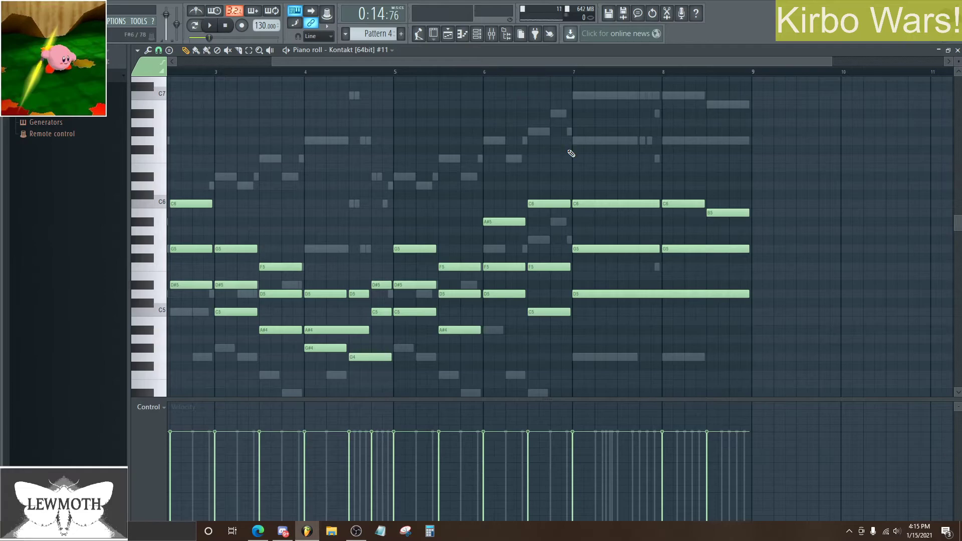
scroll(554, 240, "down", 1)
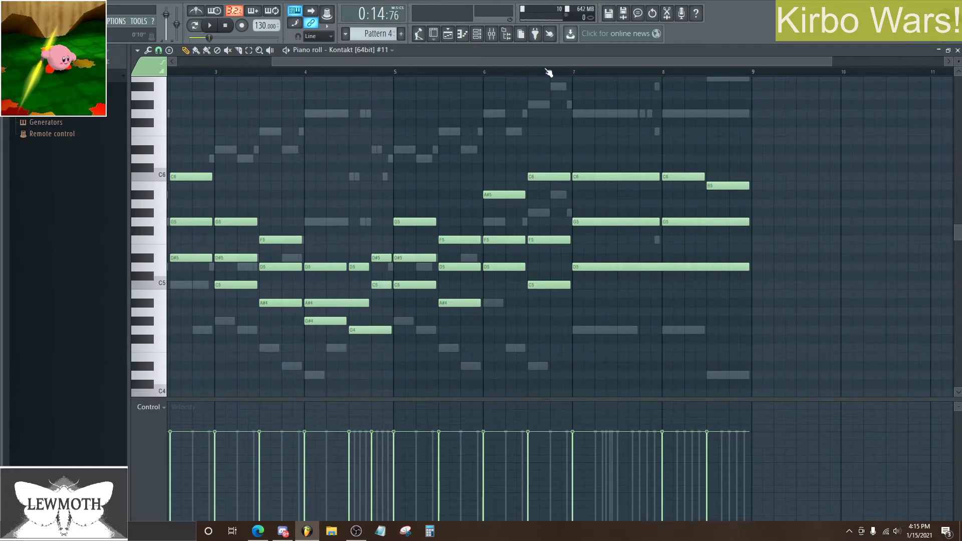
scroll(549, 73, "up", 1)
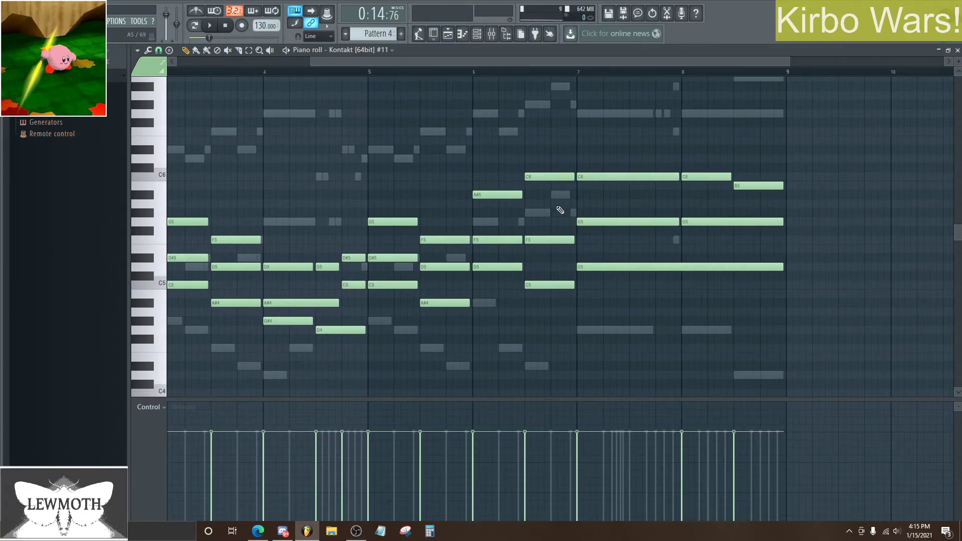
left_click(467, 77)
key("space")
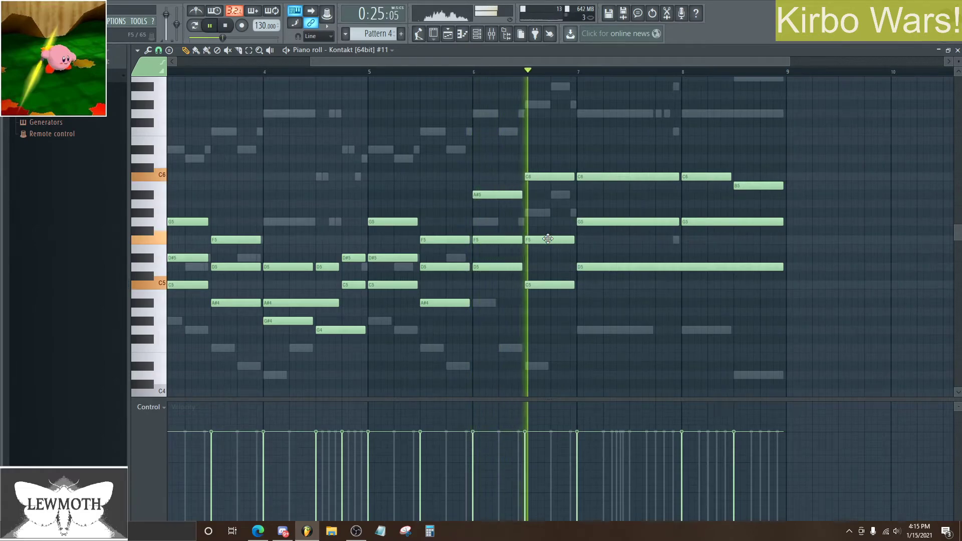
mouse_move(545, 177)
left_mouse_down()
mouse_move(544, 196)
mouse_move(543, 177)
left_mouse_up()
left_click(377, 73)
key("space")
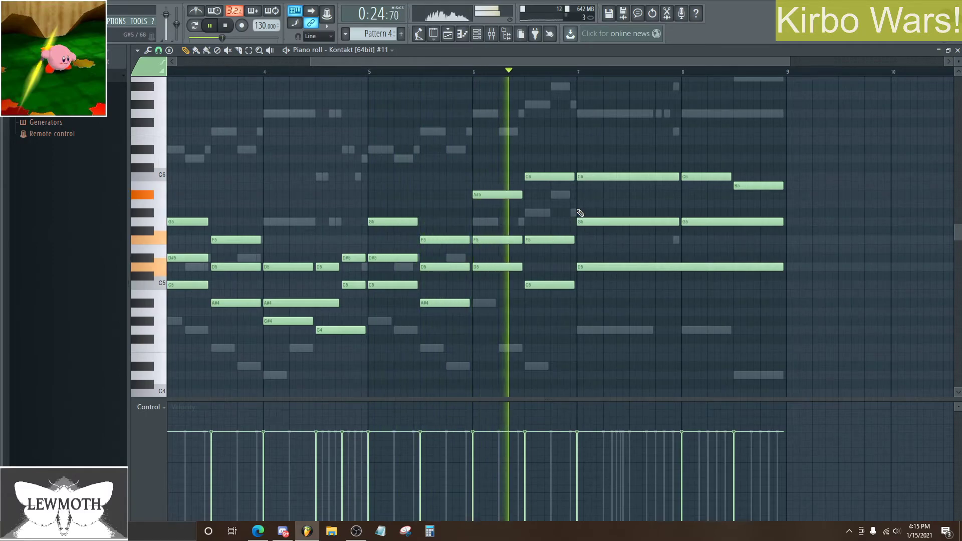
key("space")
Step: Lower the C6 note in the second half of bar 6 to G#5 and play the passage
left_click(514, 192)
left_click_drag(526, 179, 523, 217)
key("space")
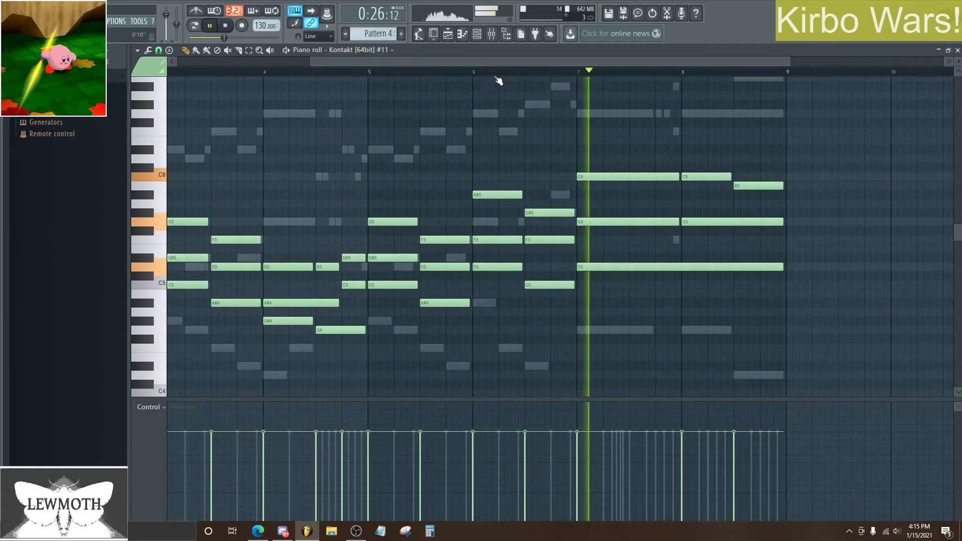
scroll(510, 75, "down", 1)
key("space")
Step: Raise the C5 note in the second half of bar 6 to C6, audition the chord, and close the piano roll
left_click_drag(542, 284, 542, 177)
key("space")
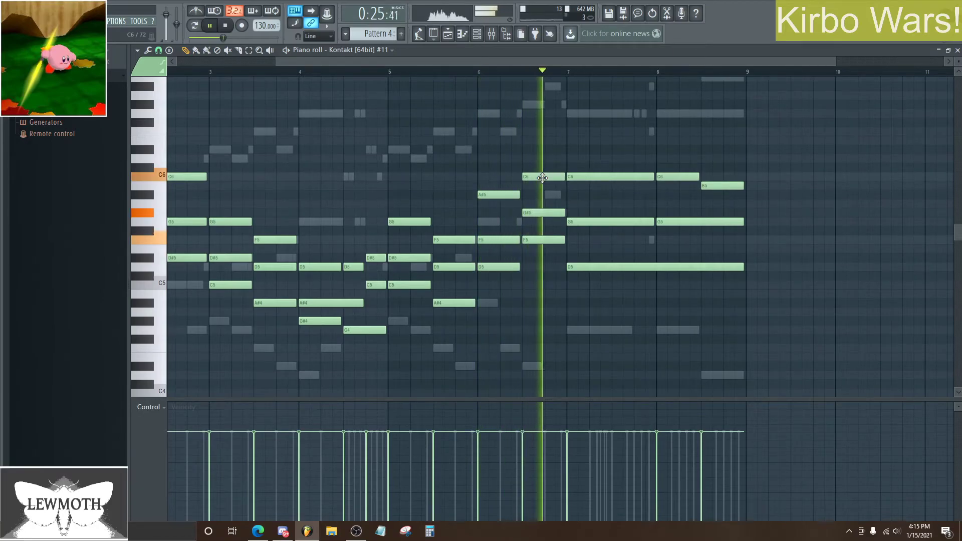
scroll(547, 75, "down", 2)
key("space")
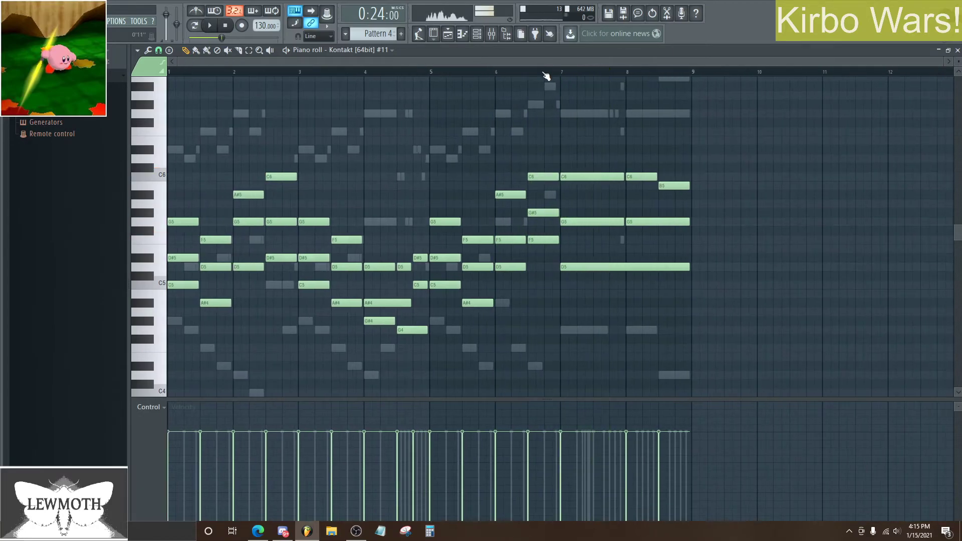
scroll(384, 142, "down", 2)
scroll(380, 145, "up", 2)
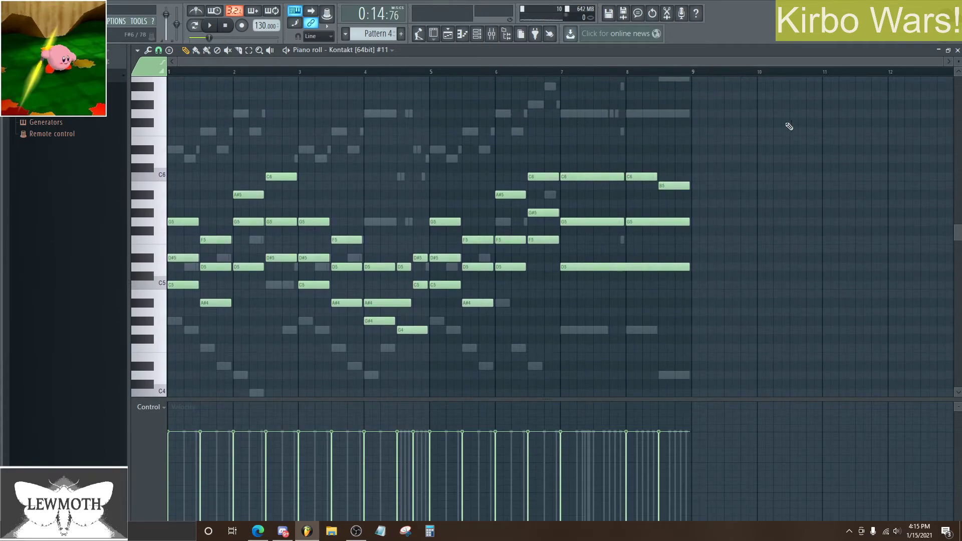
left_click(958, 52)
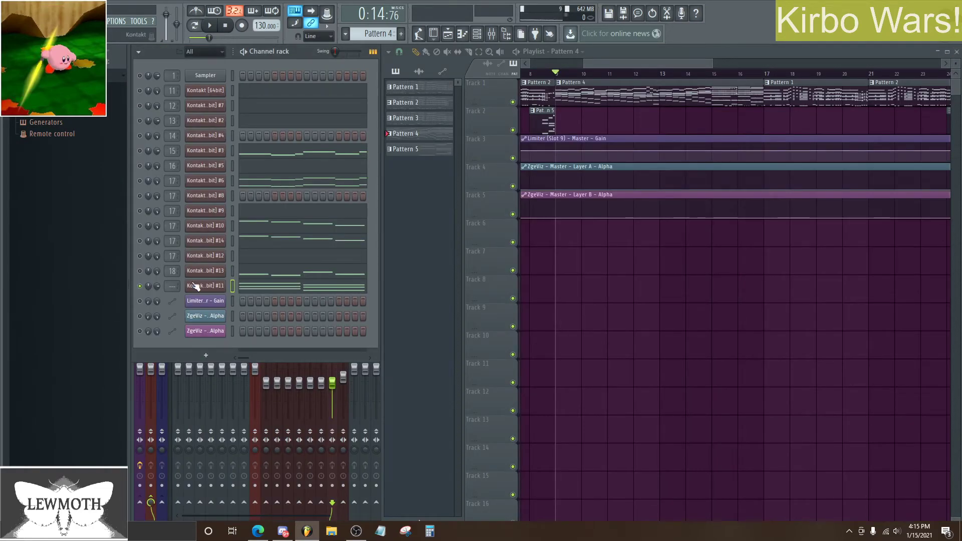
Step: Enable Kontakt #10 alongside #11, play Pattern 4 while viewing the #10 bass notes, and close the piano roll
left_click(140, 226)
key("space")
left_click(462, 34)
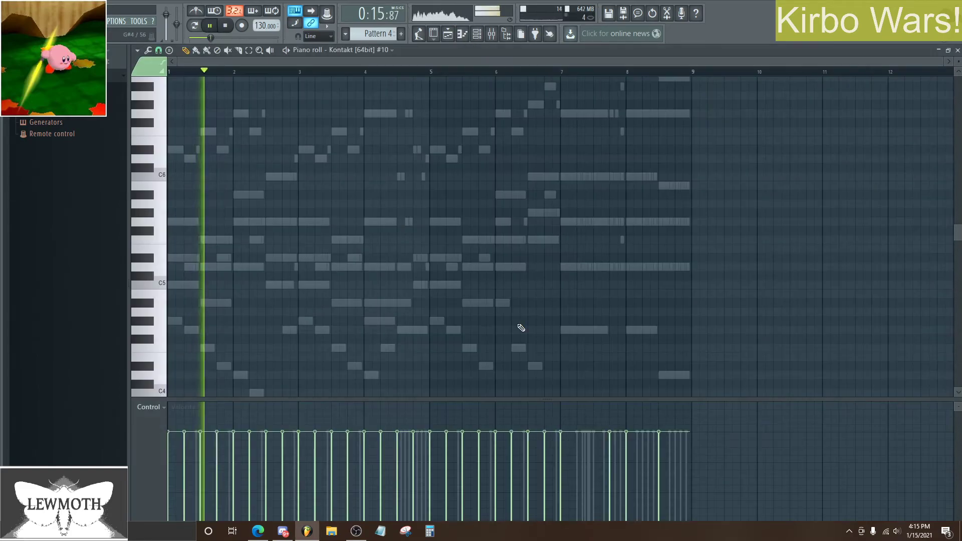
scroll(466, 334, "down", 7)
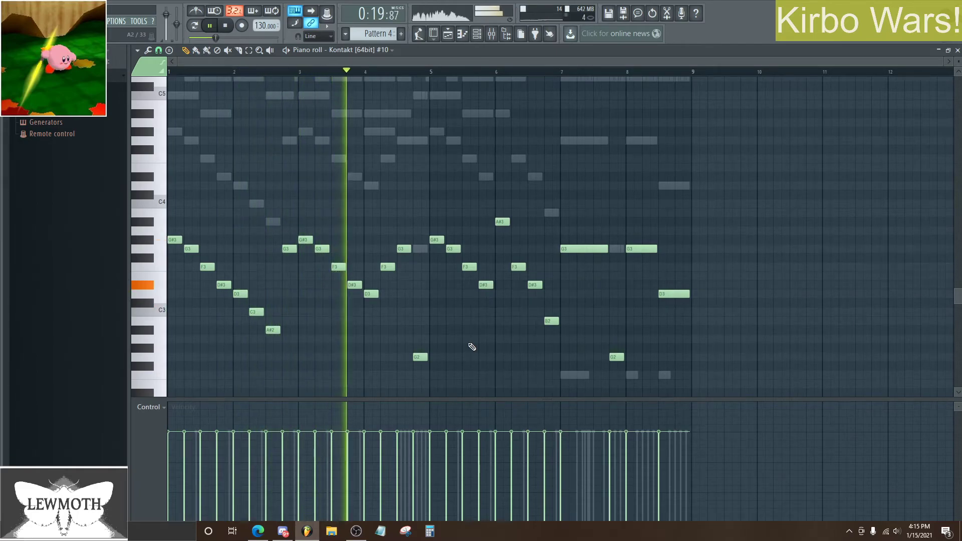
scroll(471, 347, "down", 1)
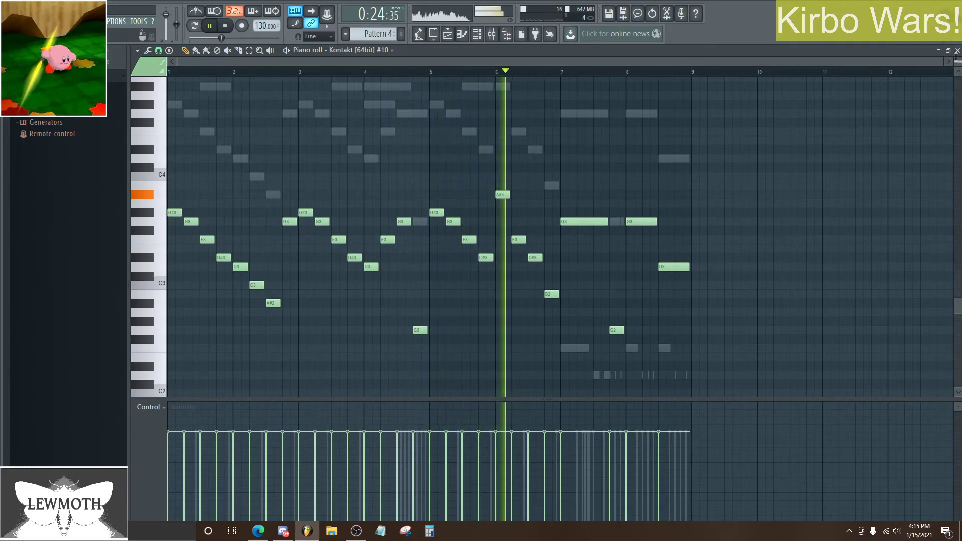
key("space")
left_click(952, 50)
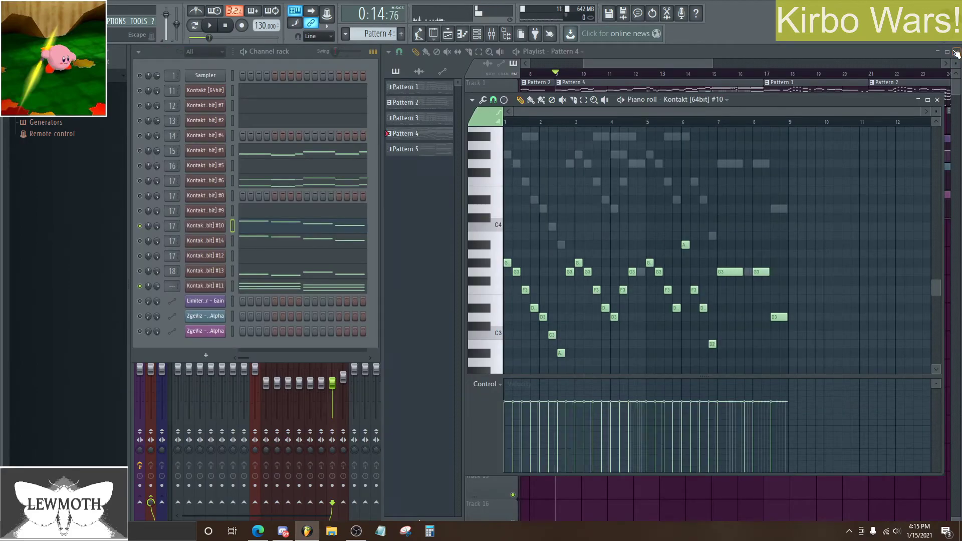
left_click(927, 101)
left_click(958, 50)
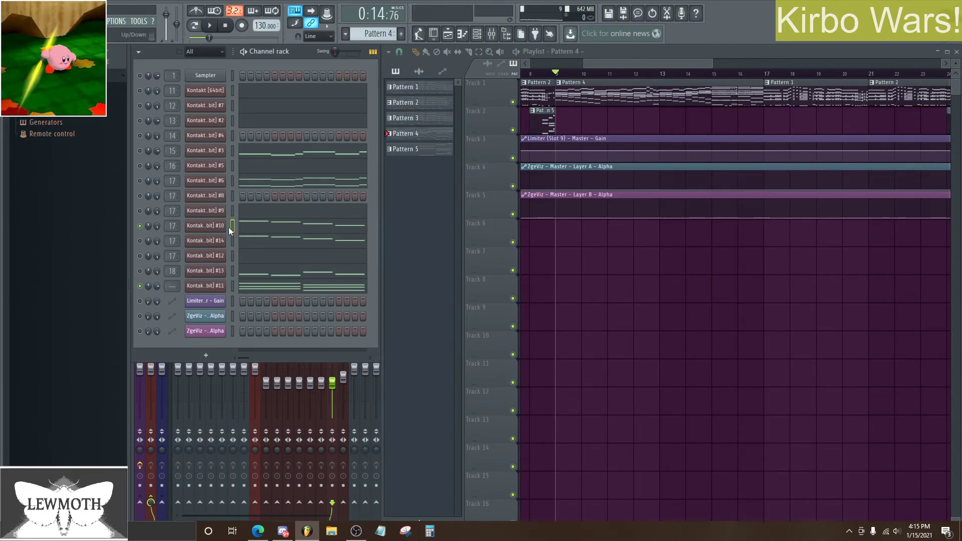
Step: Solo Kontakt #3 and Kontakt #6 in turn and play the start of Pattern 4 on each
left_click(232, 286)
right_click(139, 151)
key("space")
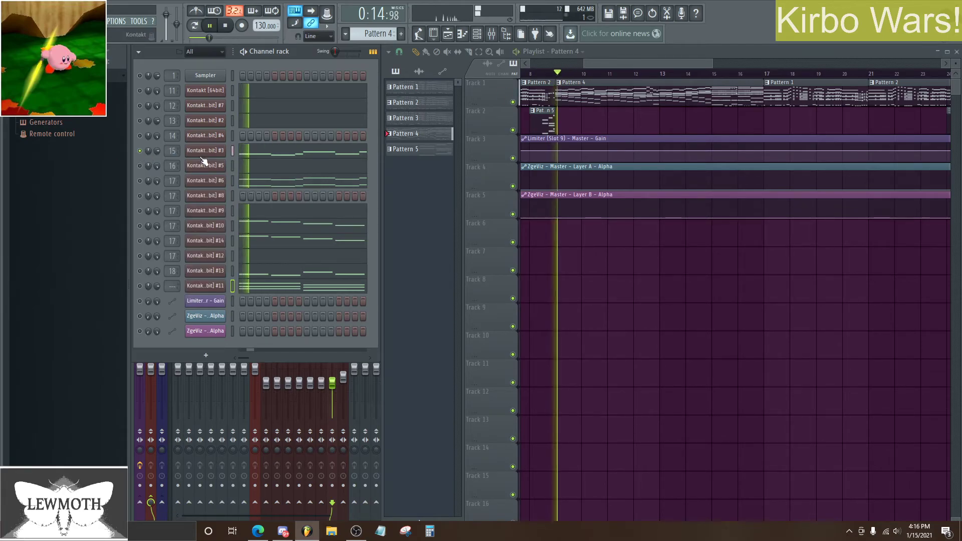
key("space")
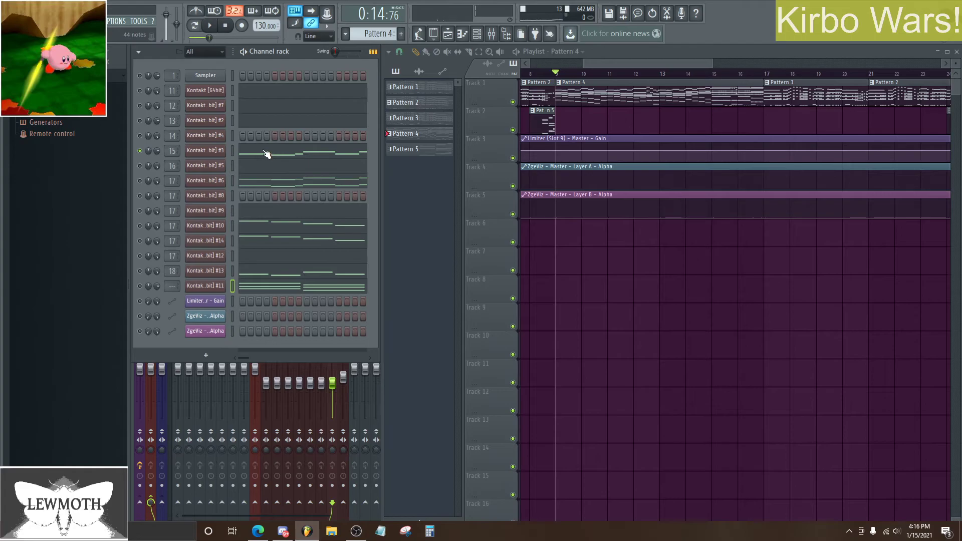
right_click(140, 181)
key("space")
key("space")
Step: Solo Kontakt #3, examine its Pattern 4 melody in the piano roll, and close it
right_click(140, 151)
left_click(462, 34)
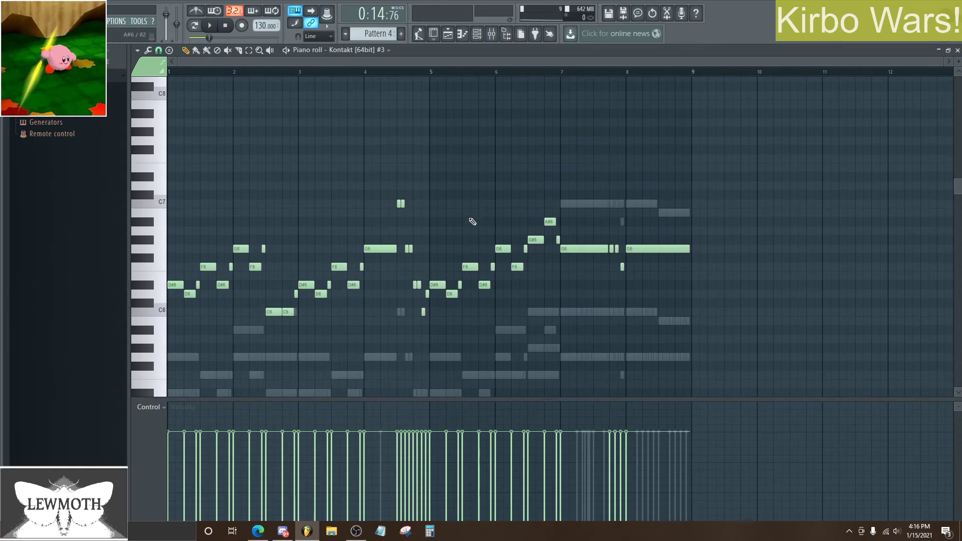
scroll(473, 221, "down", 2)
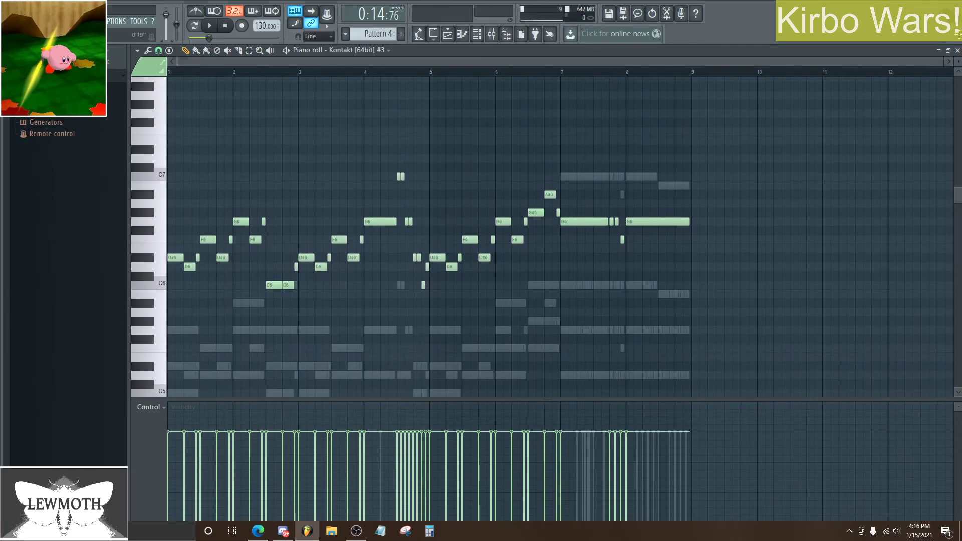
left_click(958, 50)
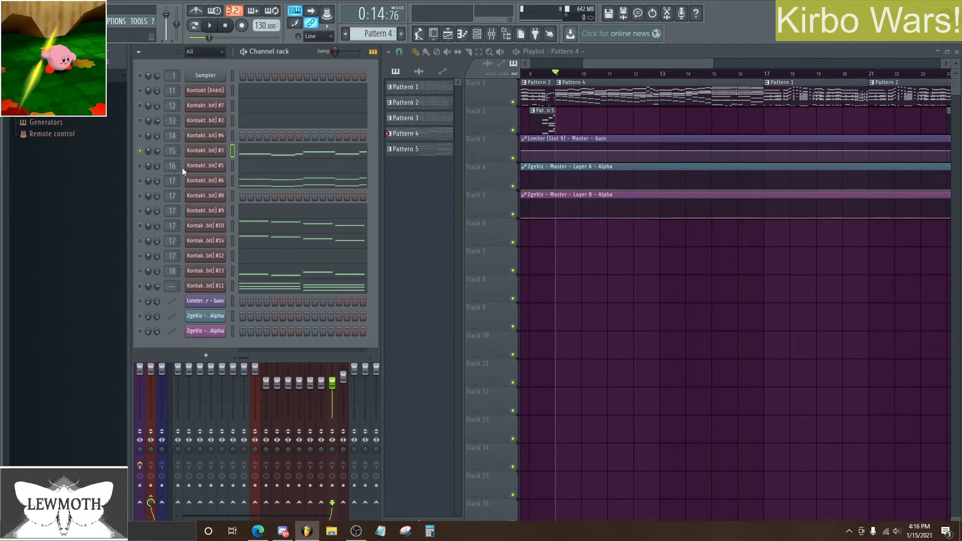
Step: Audition Kontakt #6 and Kontakt #3 separately, soloing each for a short playback of Pattern 4
right_click(142, 182)
left_click(153, 190)
key("space")
key("space")
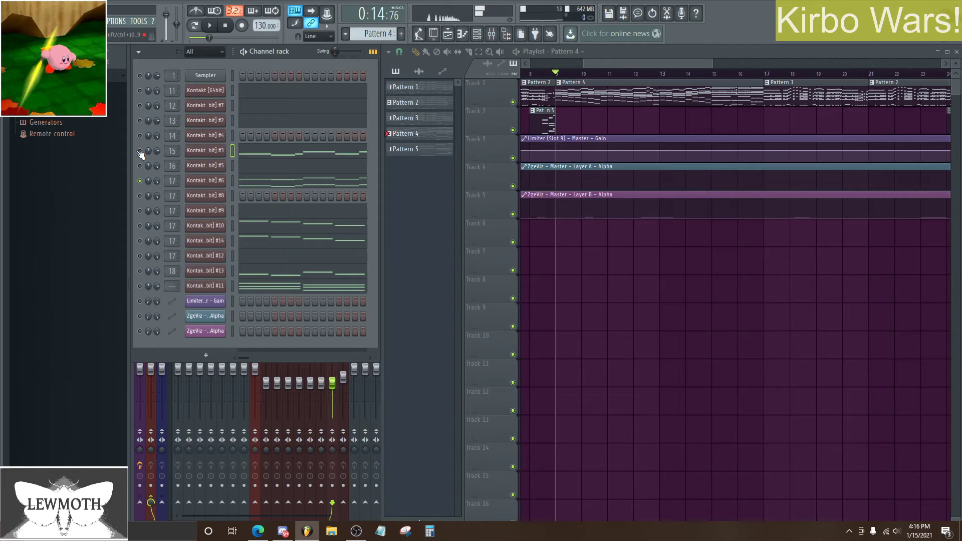
right_click(141, 154)
left_click(154, 161)
key("space")
key("space")
Step: Audition Kontakt #10 and Kontakt #11 separately from the start of Pattern 4
right_click(141, 229)
left_click(150, 233)
key("space")
key("space")
right_click(140, 289)
left_click(151, 290)
key("space")
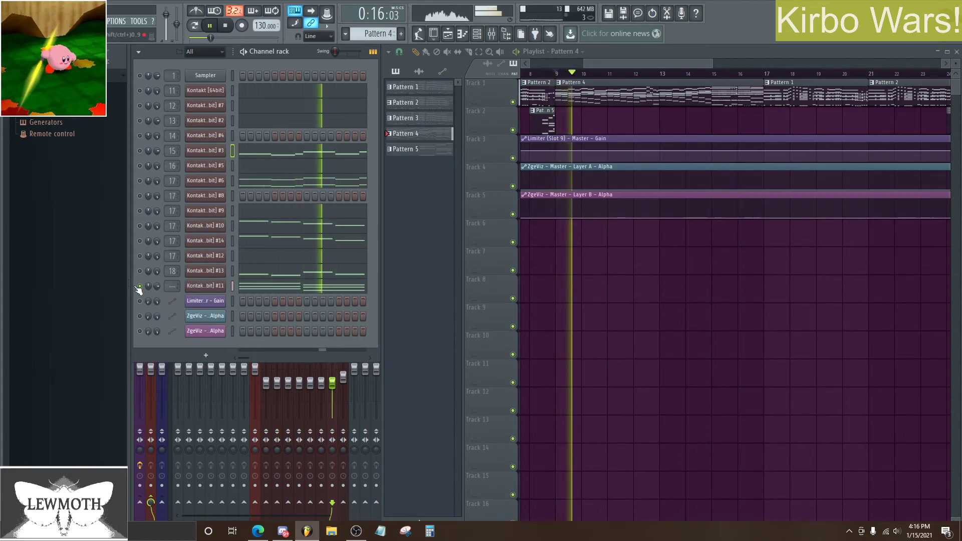
key("space")
Step: Audition Kontakt #13 on its own and re-enable all channels
right_click(140, 276)
left_click(160, 276)
key("space")
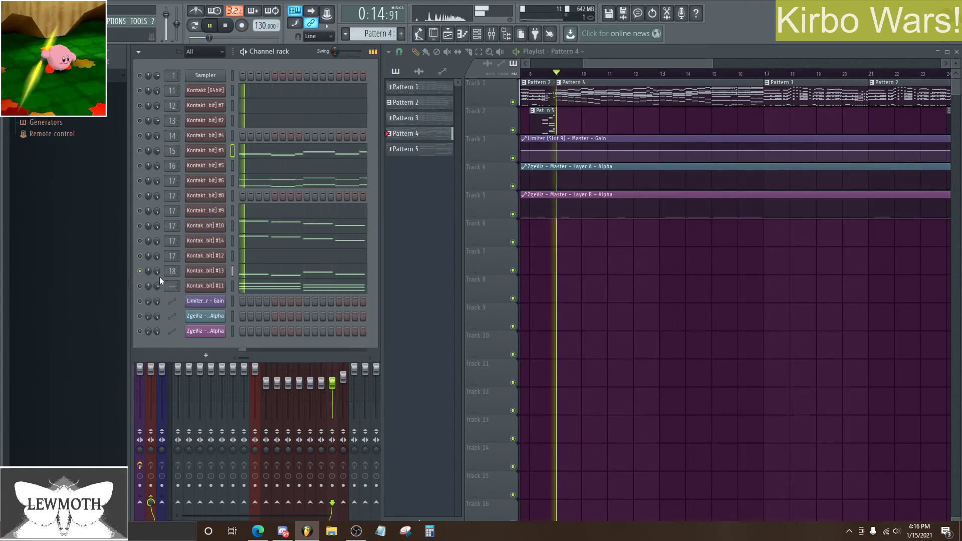
key("space")
right_click(141, 274)
left_click(159, 276)
Step: Play the full arrangement from bar 8 through the Pattern 4 clip, following it in the playlist, and stop playback
left_click(538, 76)
key("space")
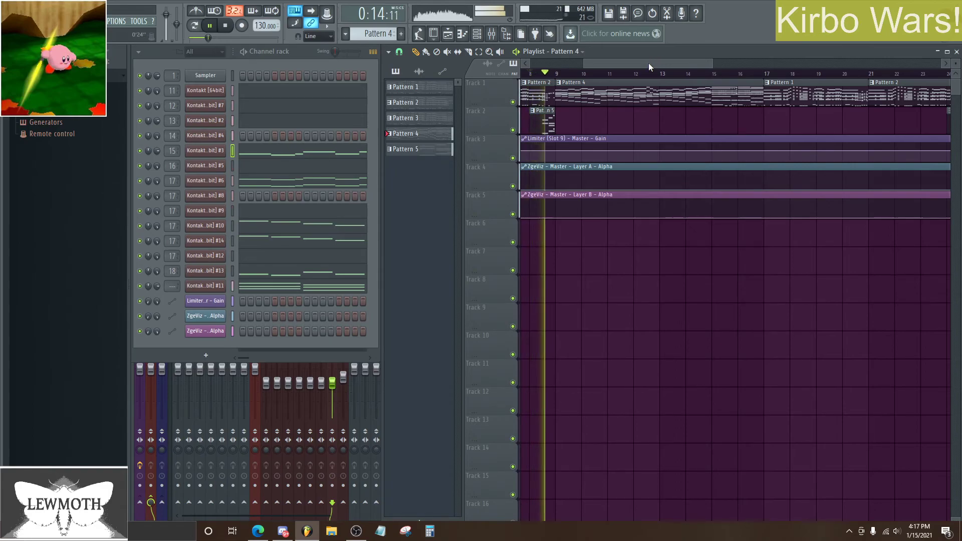
left_click_drag(649, 62, 654, 61)
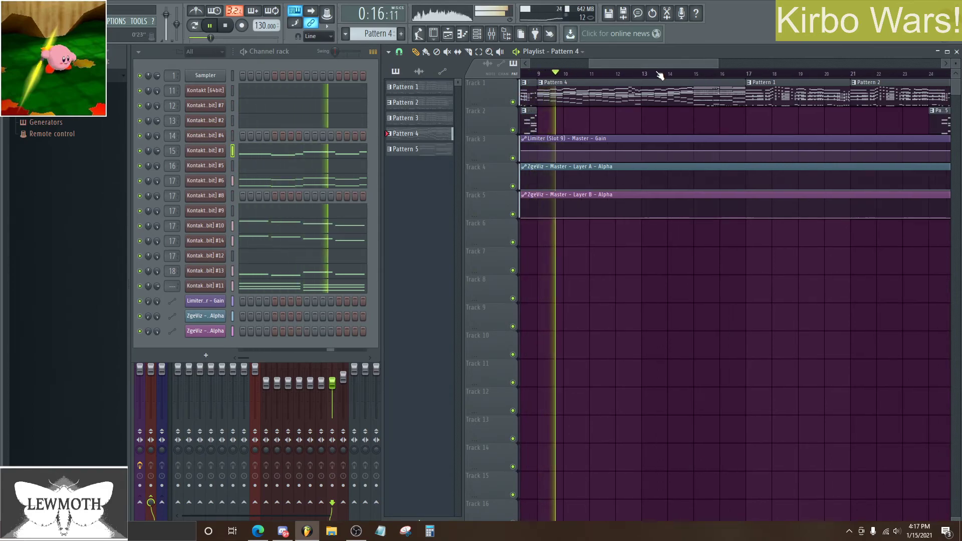
scroll(660, 75, "down", 2)
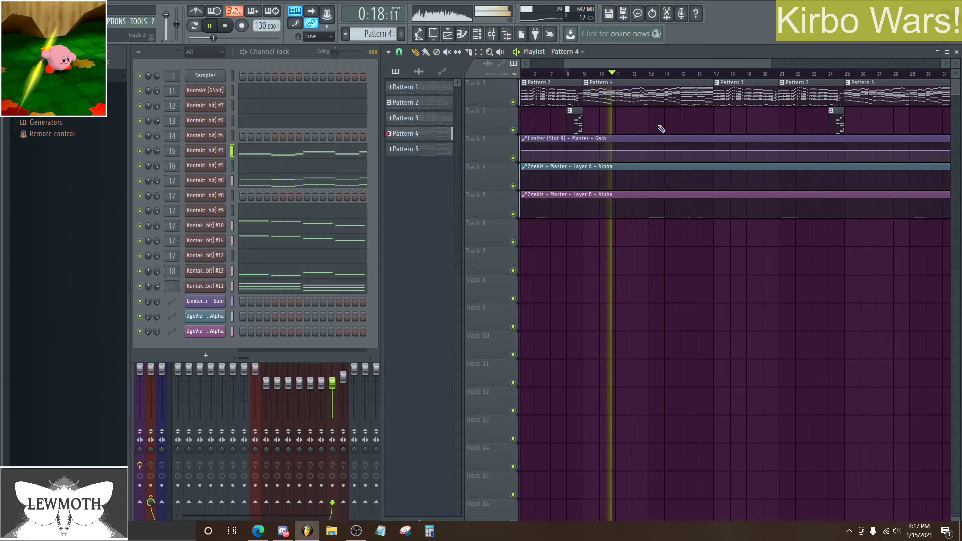
left_click_drag(691, 62, 702, 62)
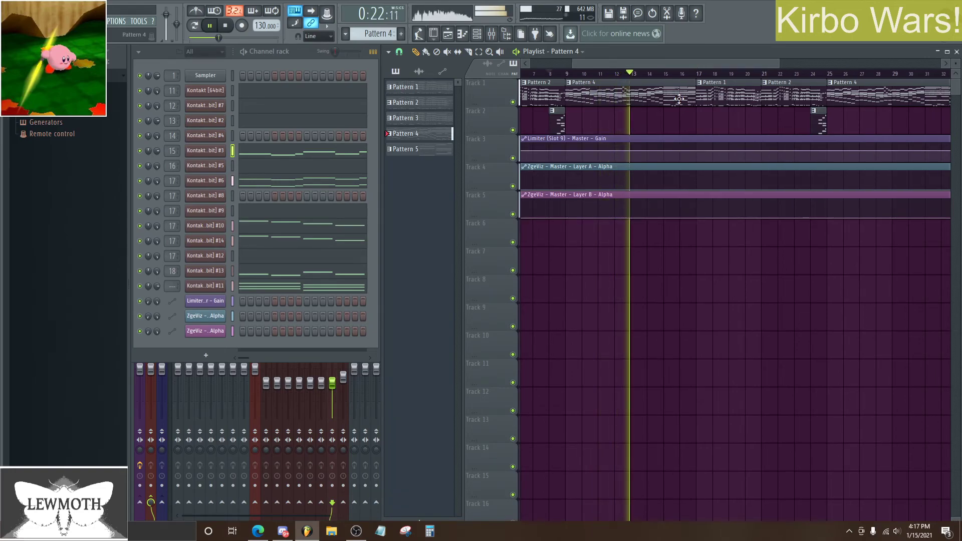
left_click_drag(698, 64, 708, 65)
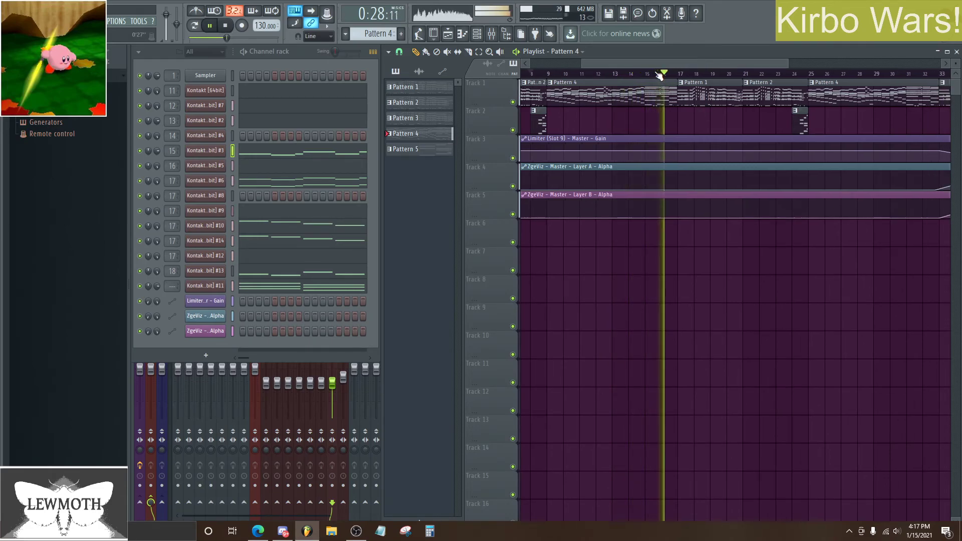
scroll(660, 76, "up", 2)
key("space")
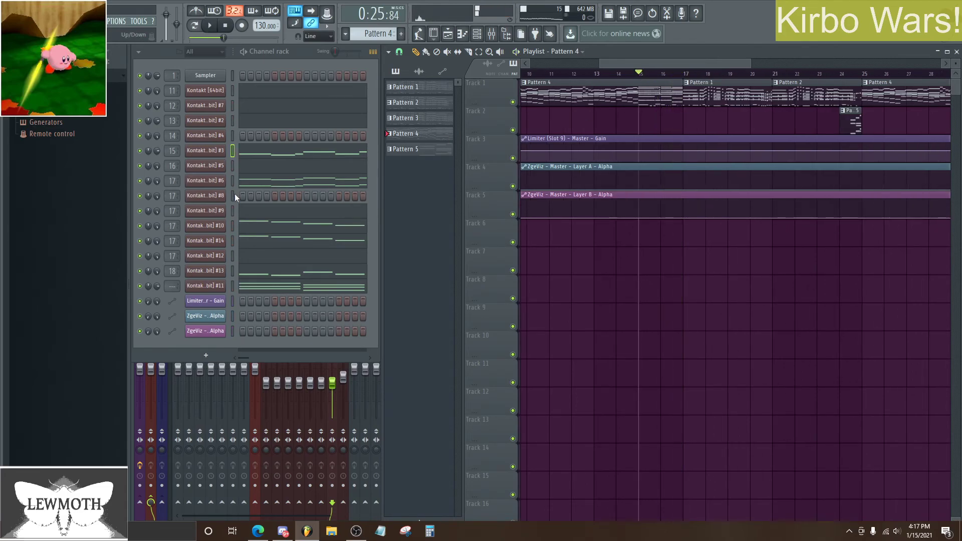
Step: Review Kontakt #7's notes for Pattern 4 in the piano roll and close the note view
left_click(232, 120)
key("F7")
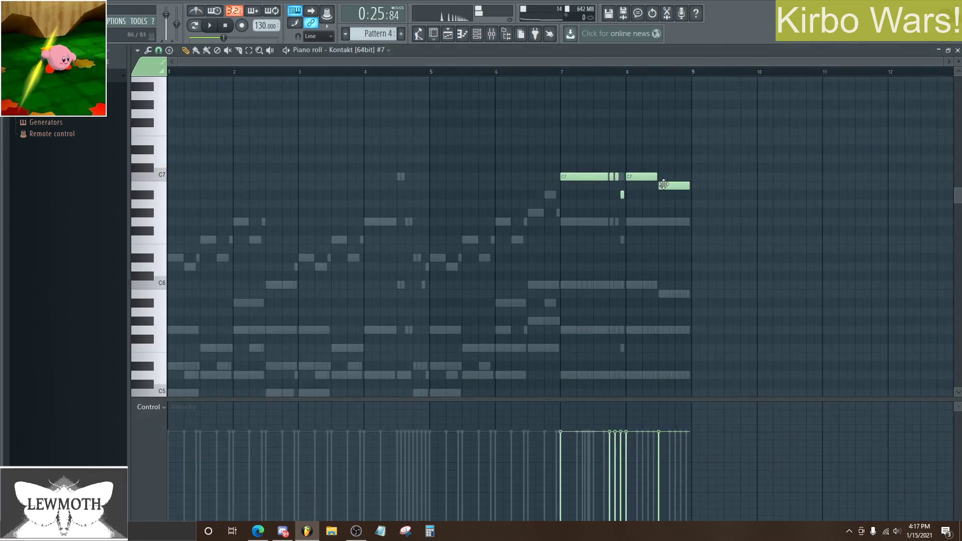
key("F7")
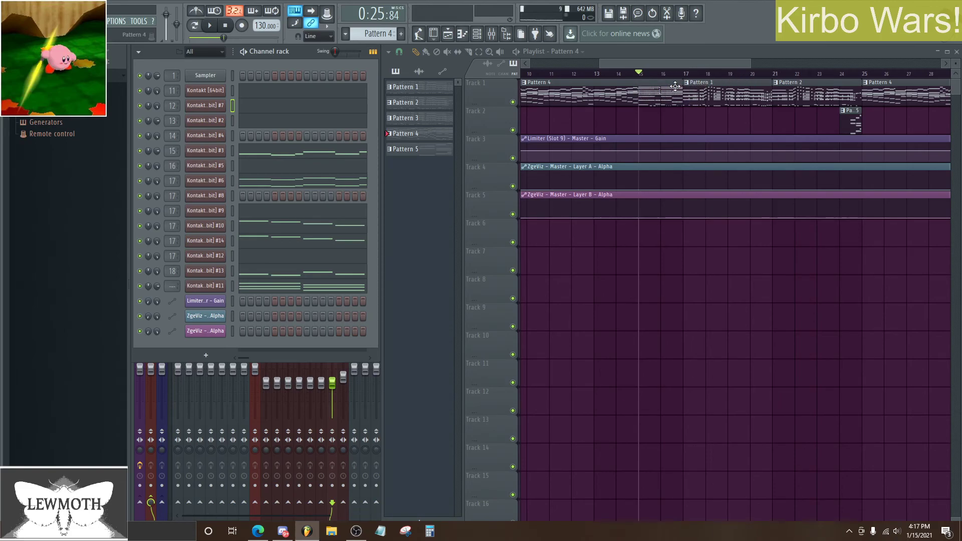
Step: Add a new empty pattern after Pattern 5, keeping its default name, and bring the mixer forward
scroll(767, 75, "down", 5)
key("space")
left_click(402, 34)
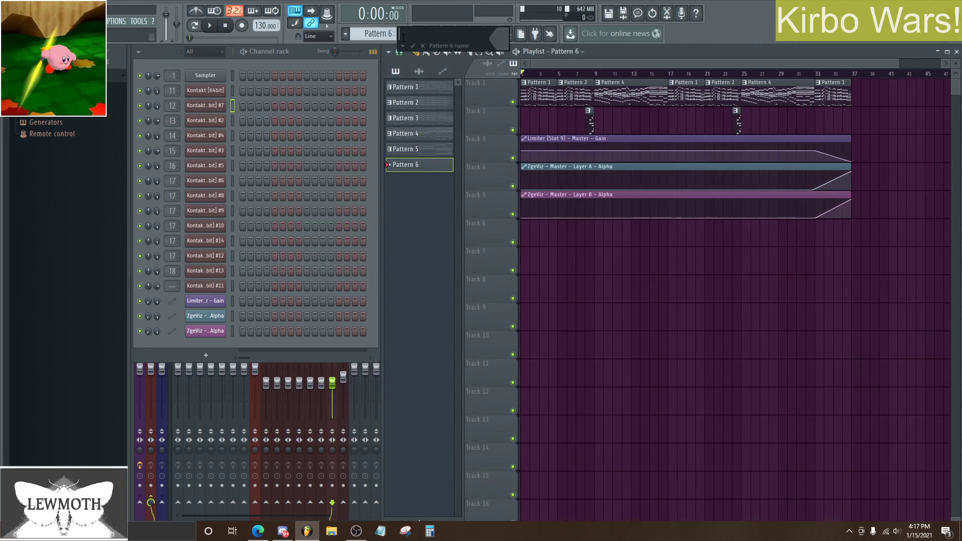
left_click(492, 34)
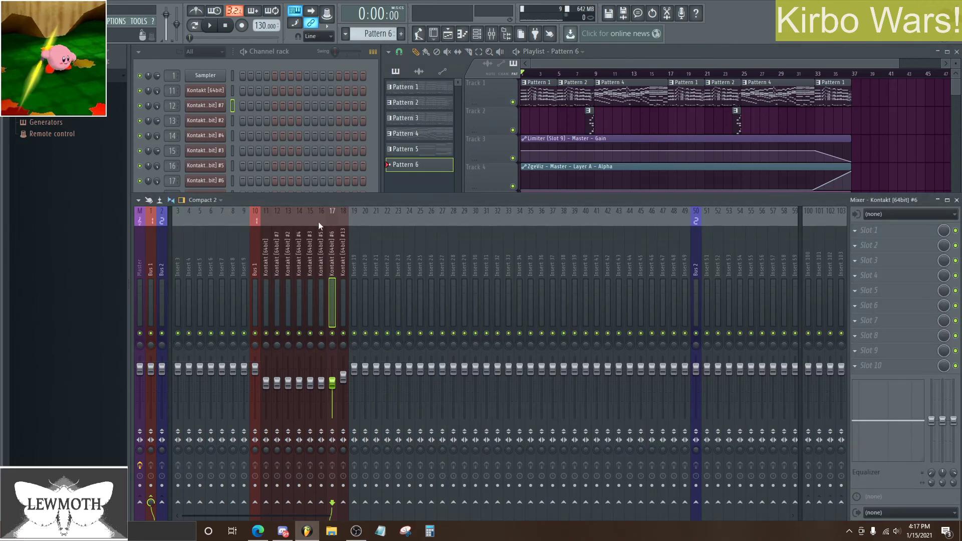
Step: Examine the Master track's effect chain in the mixer, fit the arrangement closer in the playlist, and switch to OBS
left_click(140, 241)
left_click(901, 132)
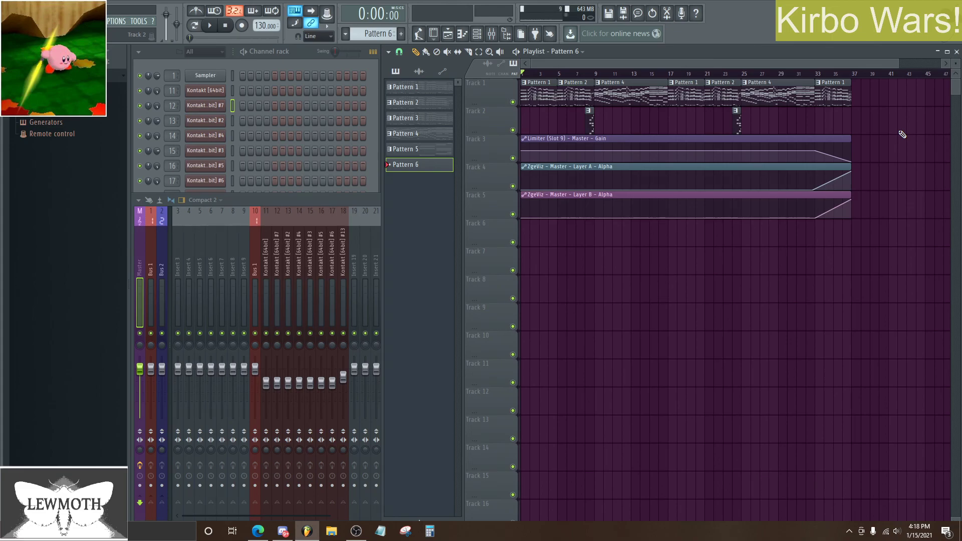
left_click_drag(900, 61, 873, 62)
left_click(138, 249)
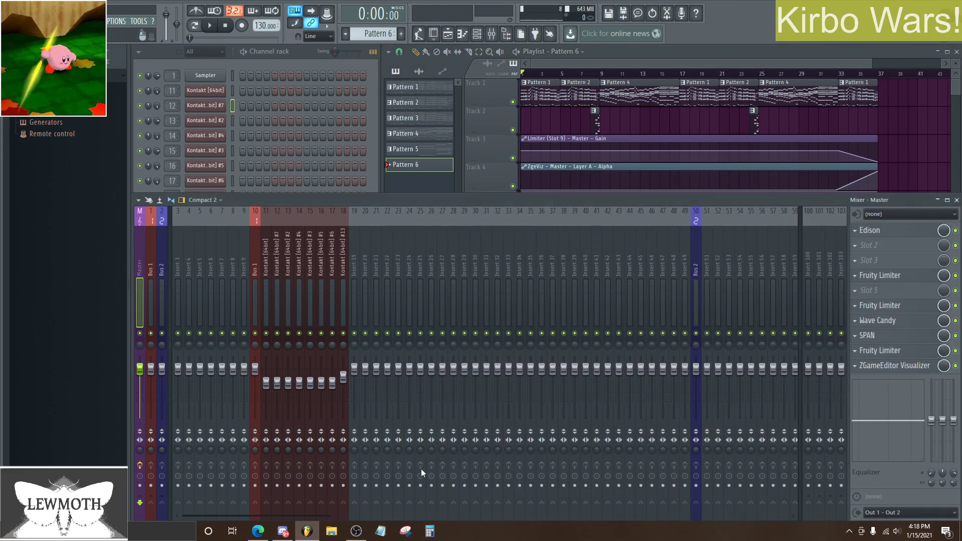
left_click(356, 531)
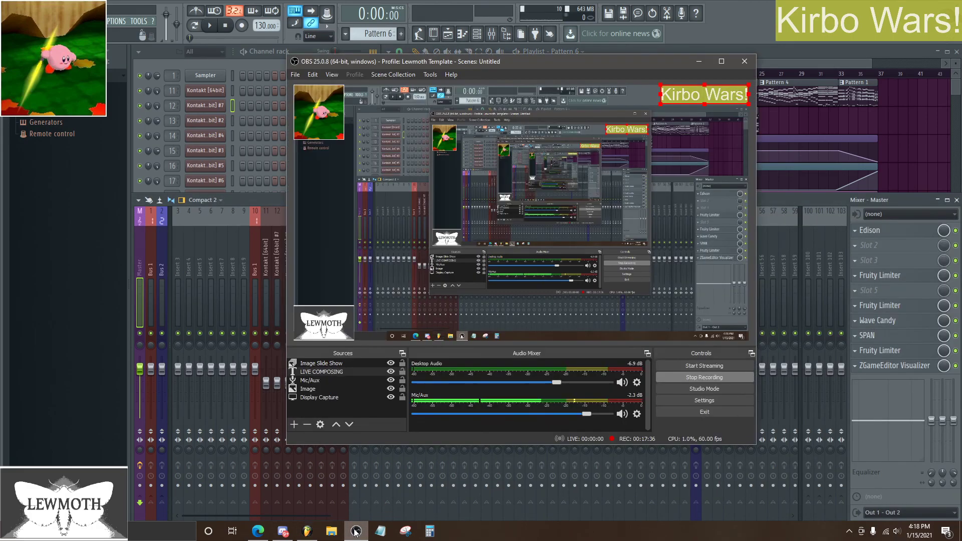